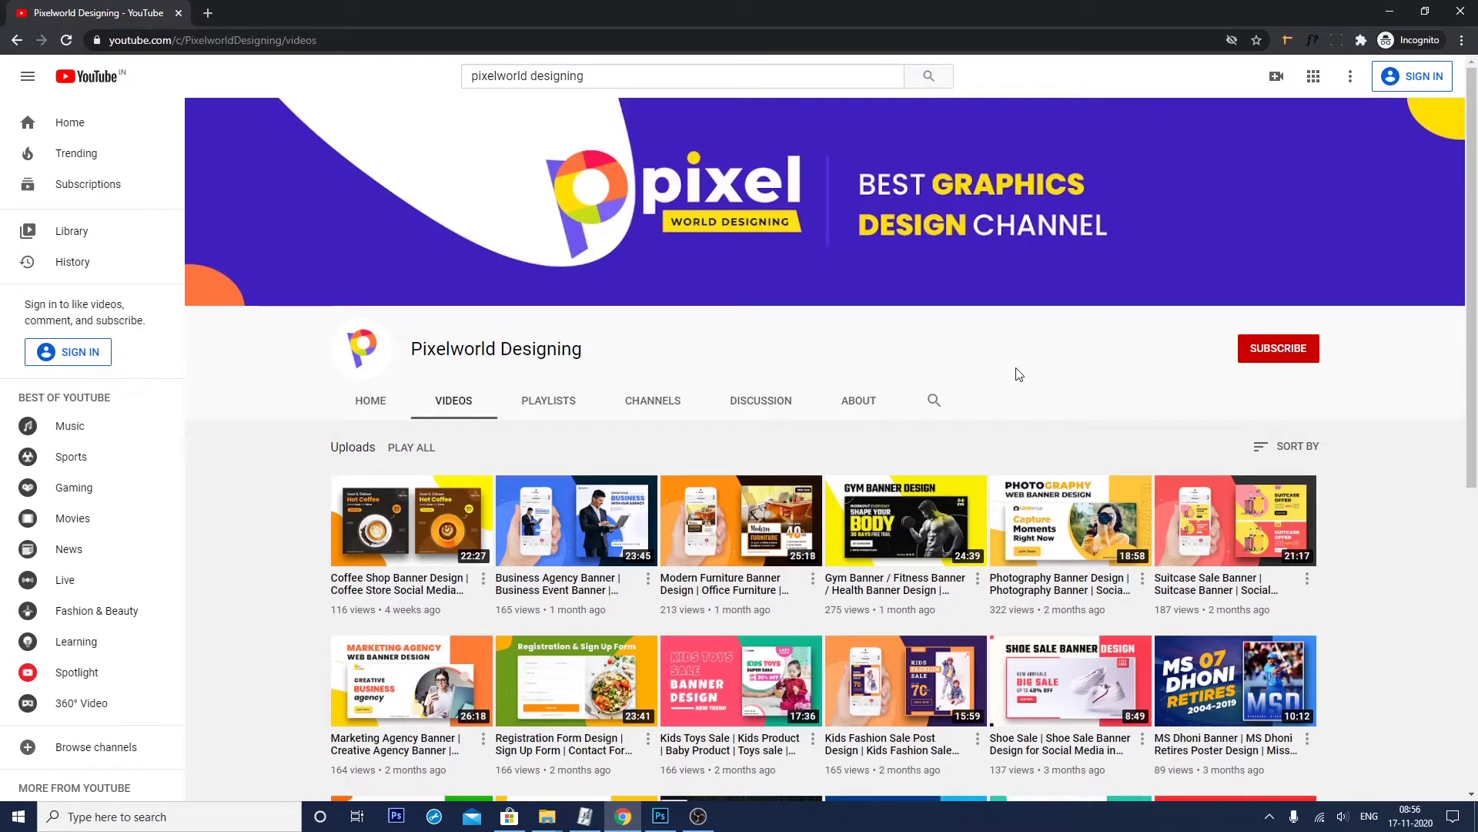
Step: Switch from Chrome to Photoshop, where the children photo is open
click(660, 815)
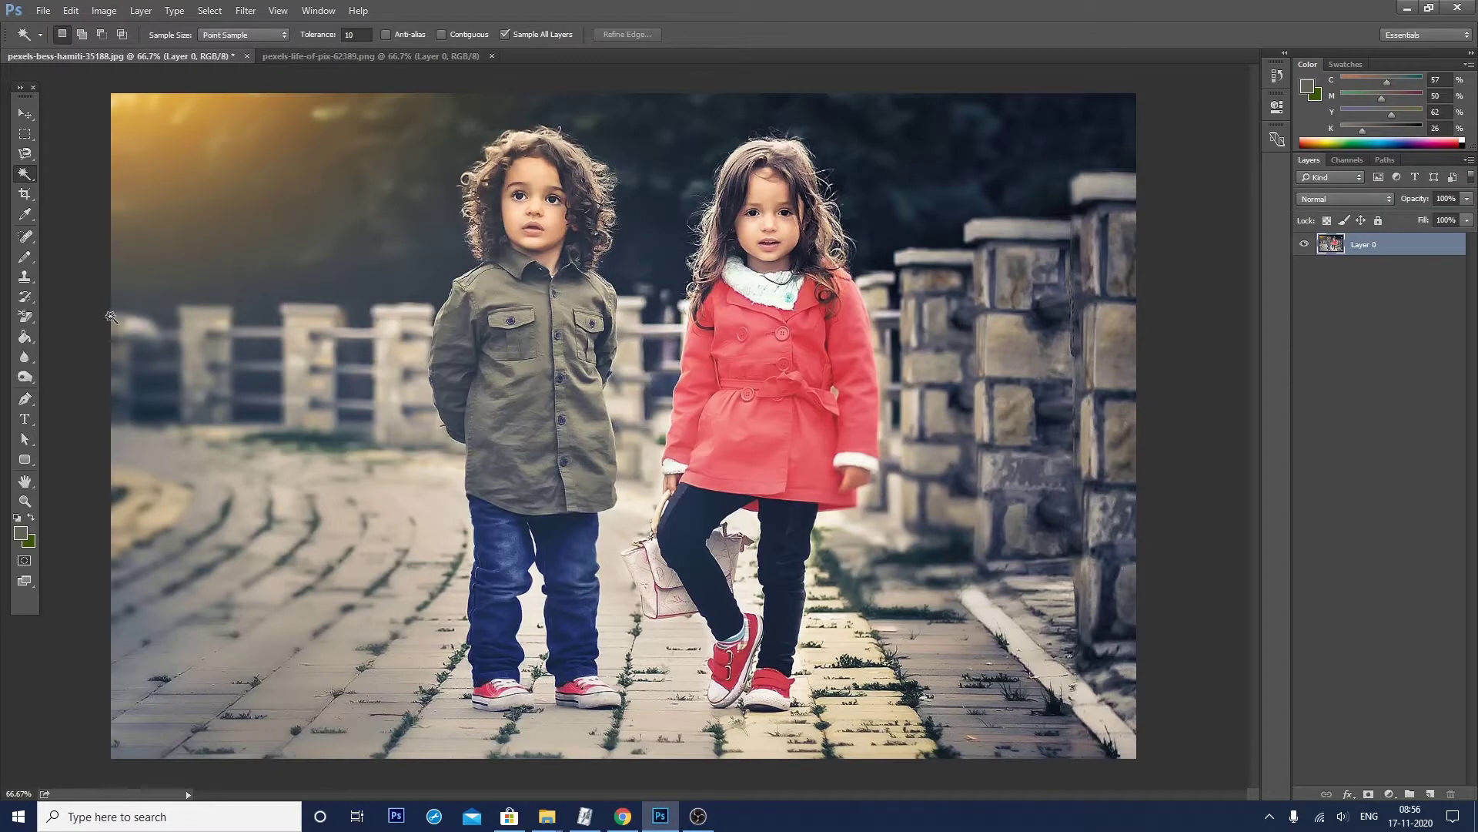
Step: Cycle through the Crop, Eyedropper, Spot Healing and History Brush tools, then return to Crop and nudge its left edge
click(28, 198)
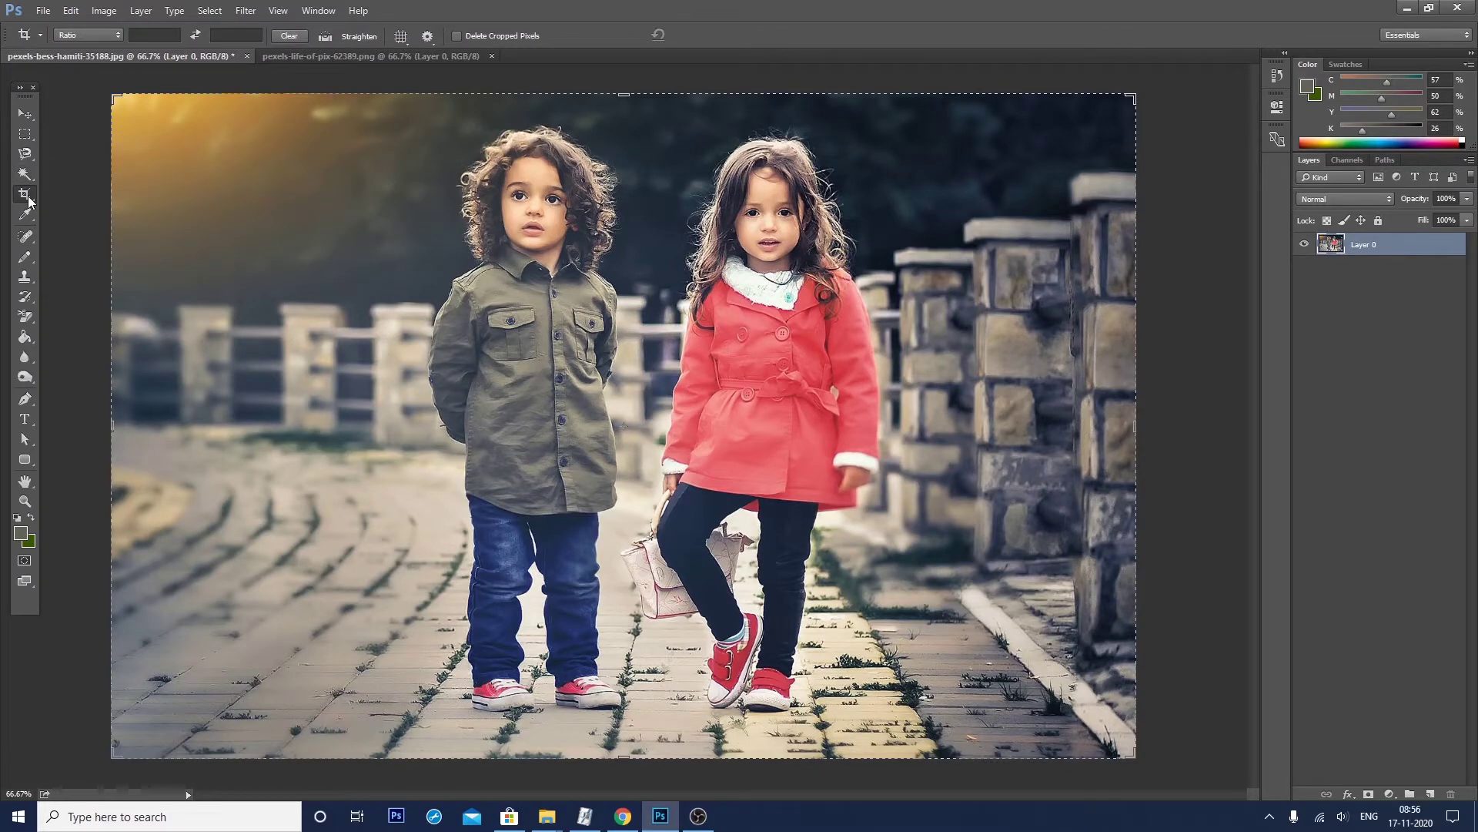
click(25, 219)
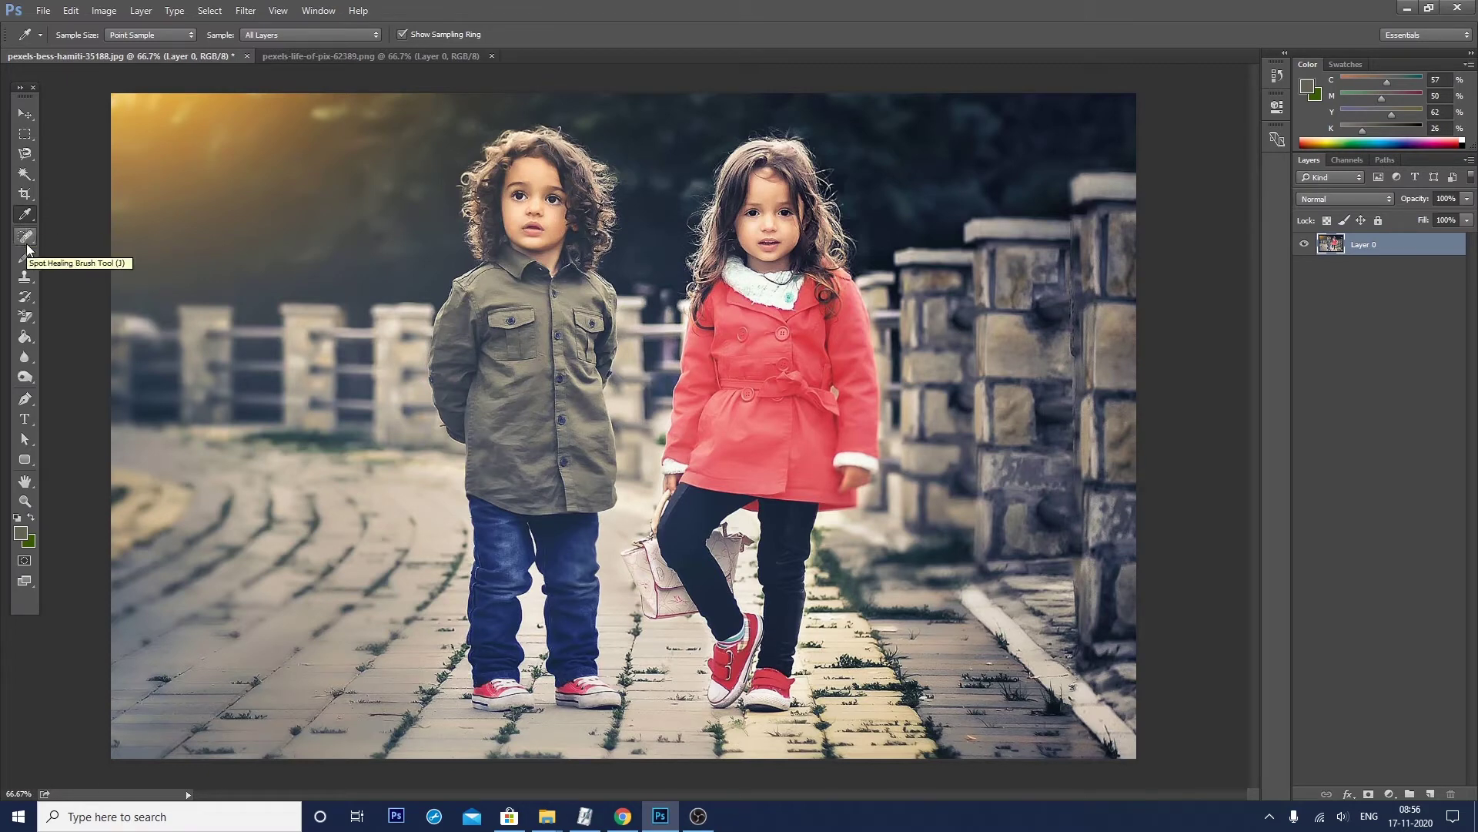
click(25, 236)
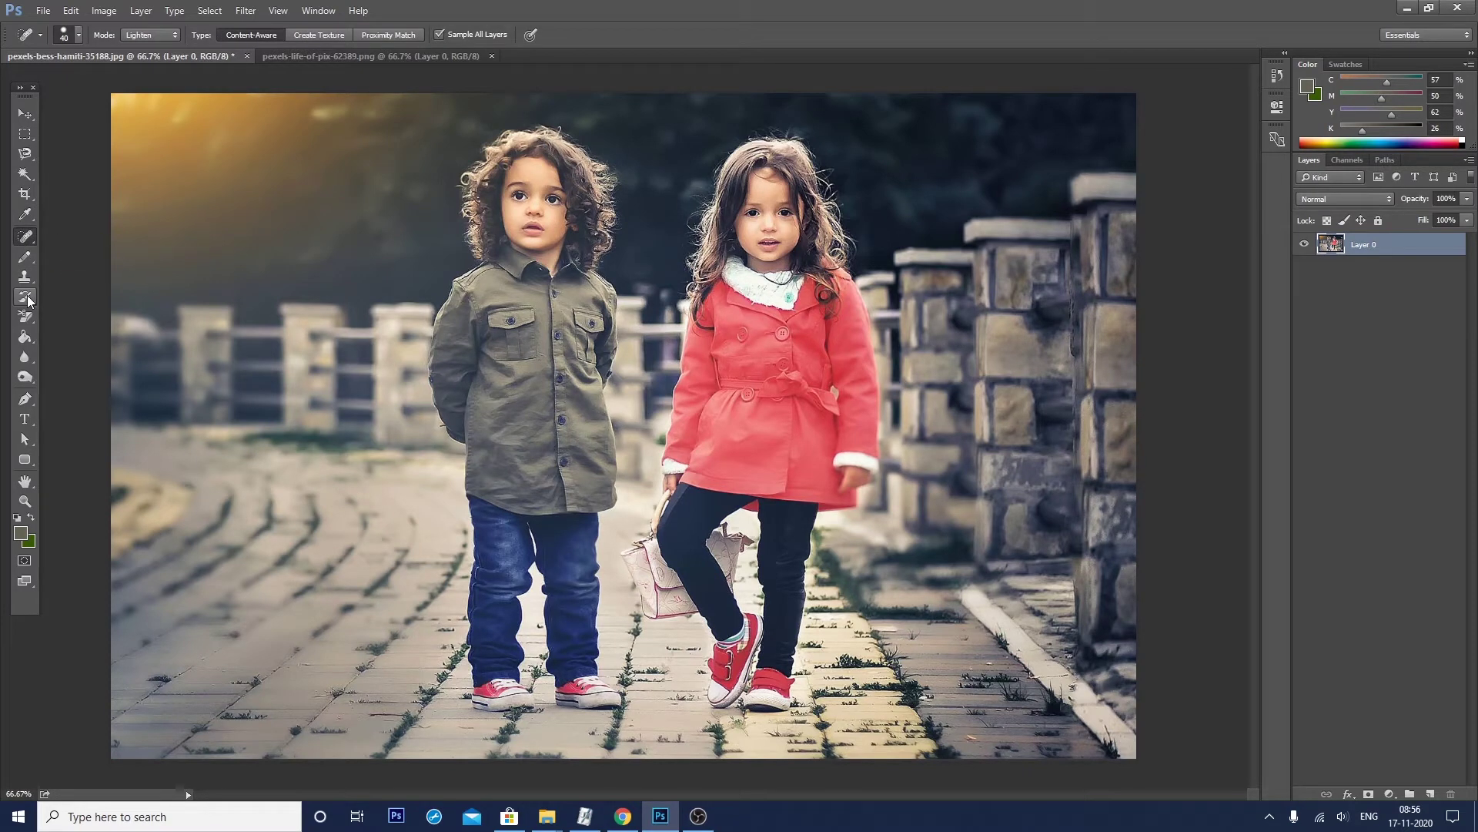
click(26, 298)
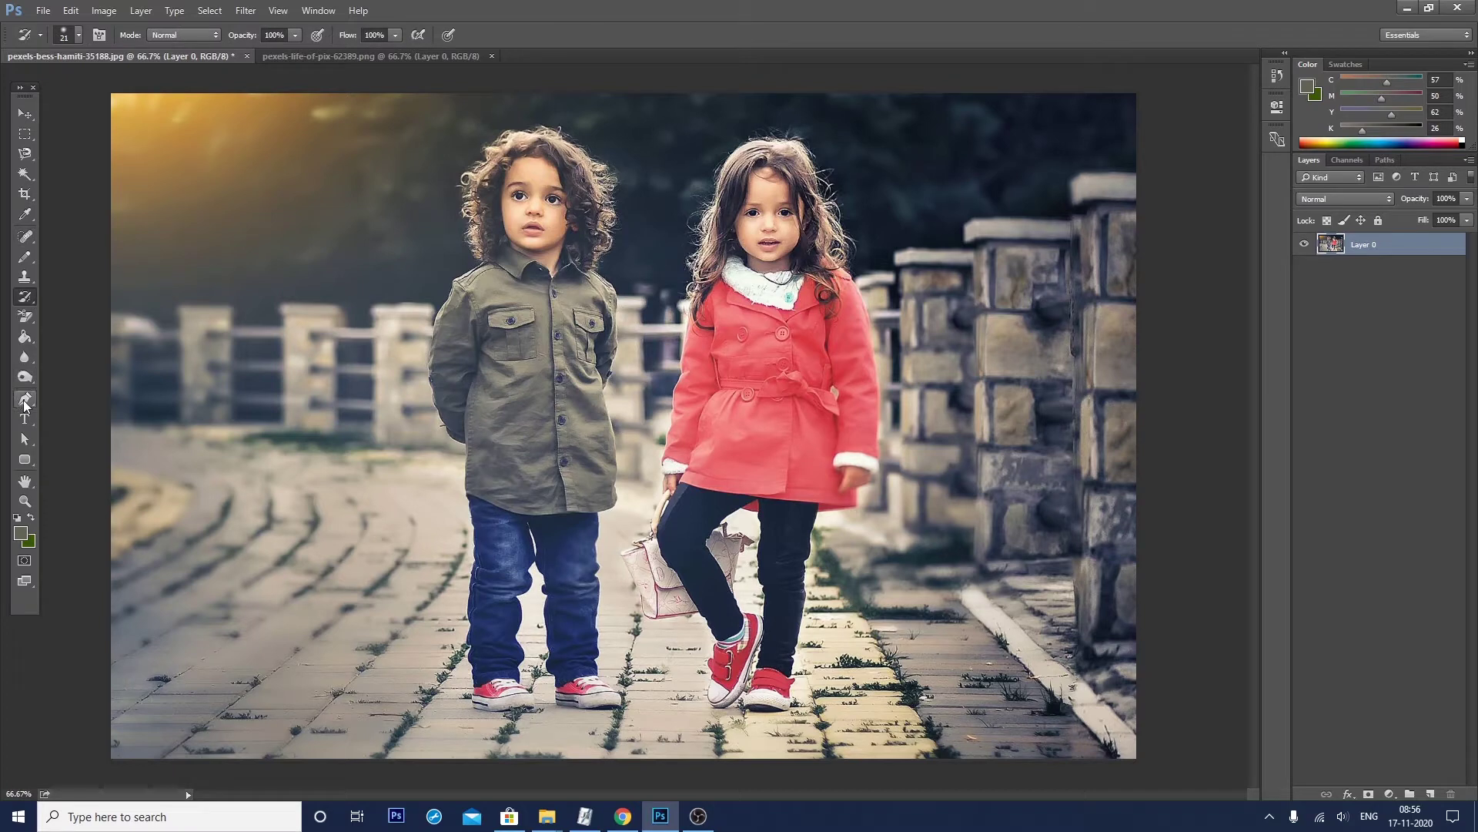
key(c)
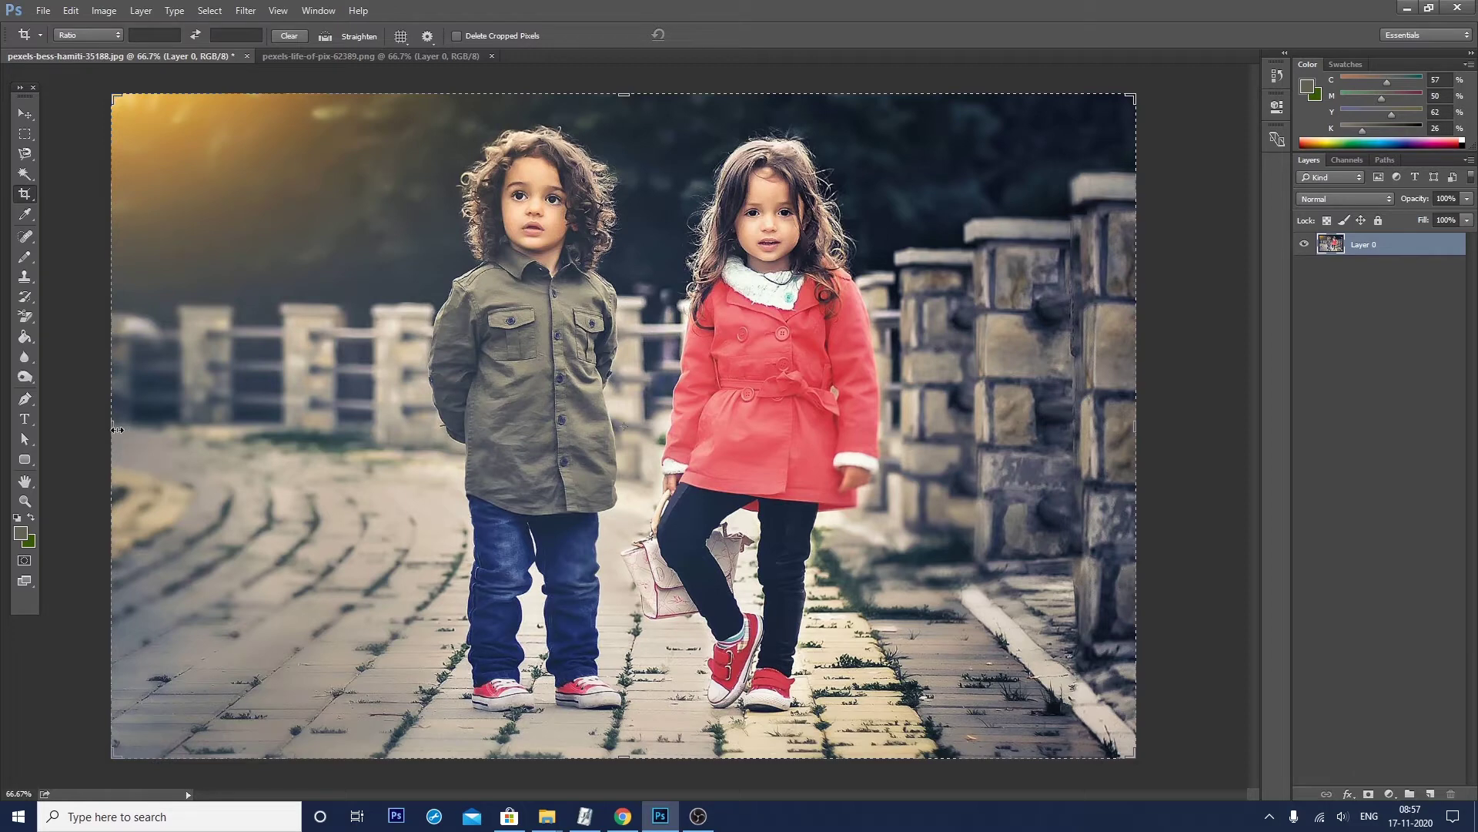
mouse_move(114, 426)
mouse_down()
mouse_move(204, 426)
mouse_move(143, 426)
mouse_up()
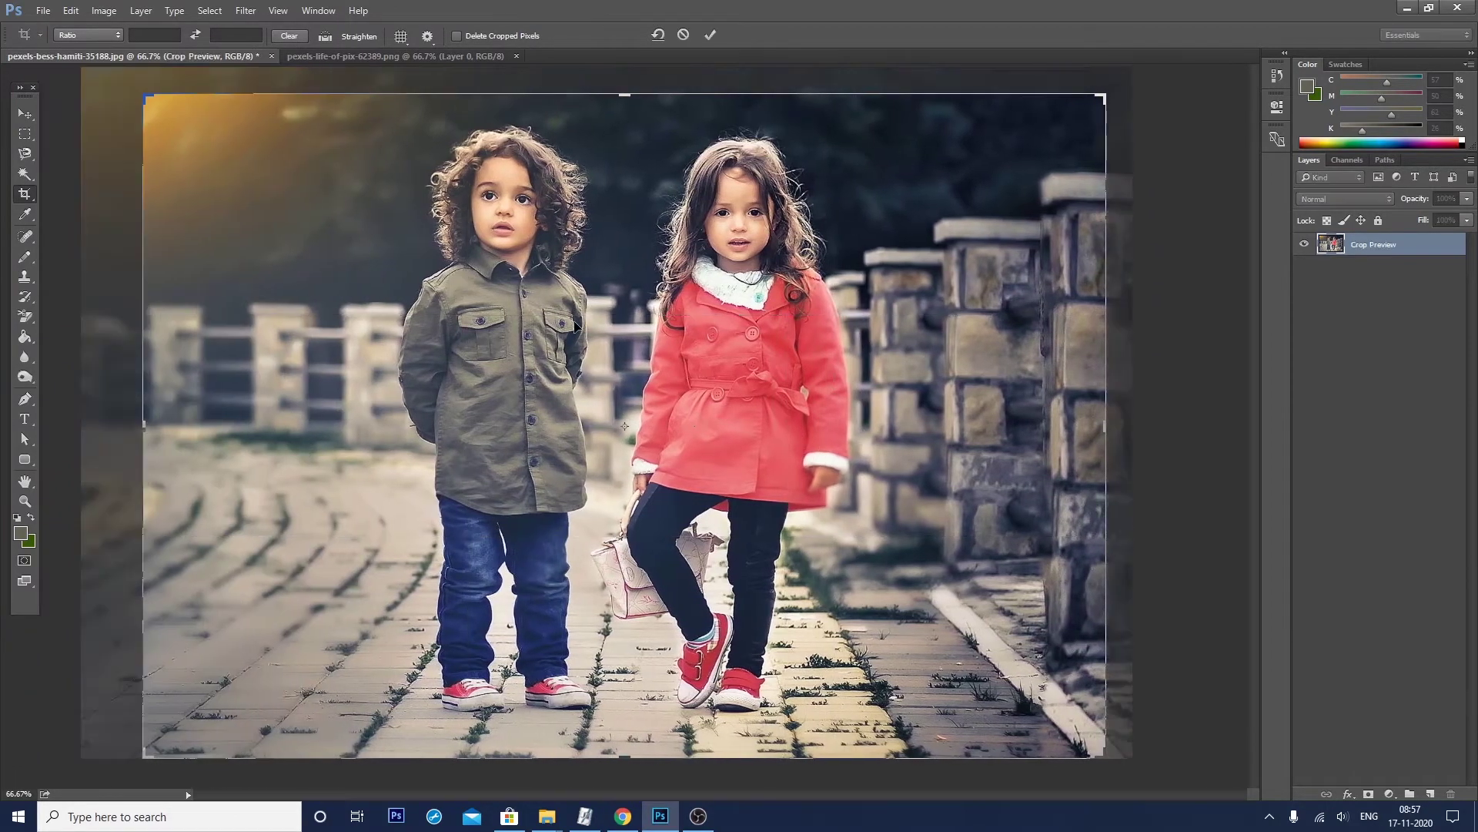
Step: Adjust the crop's top, right and left edges to trim the blurred left strip, commit, then reopen the crop
drag(622, 106, 623, 73)
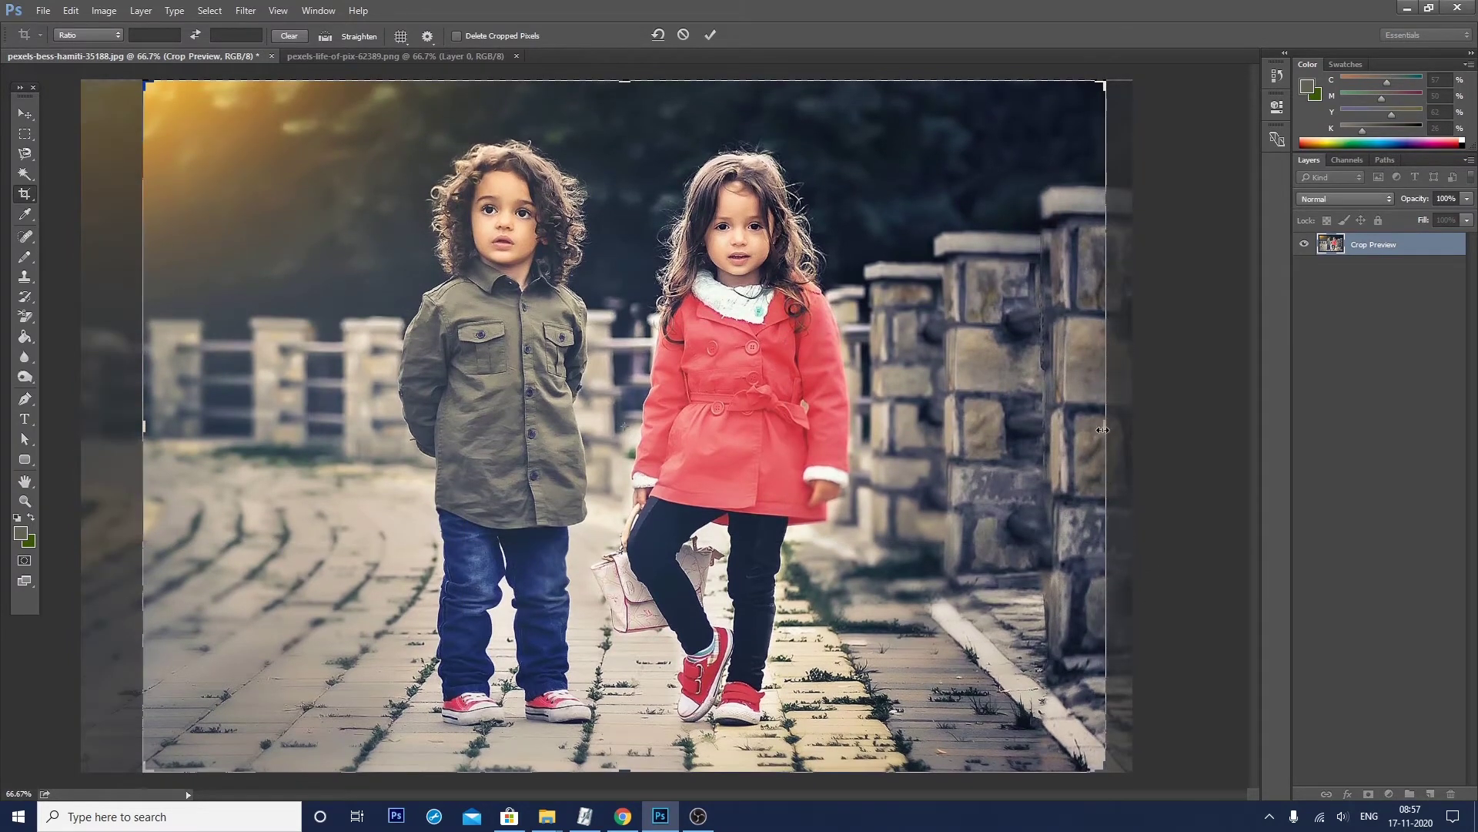
drag(1106, 425, 1120, 422)
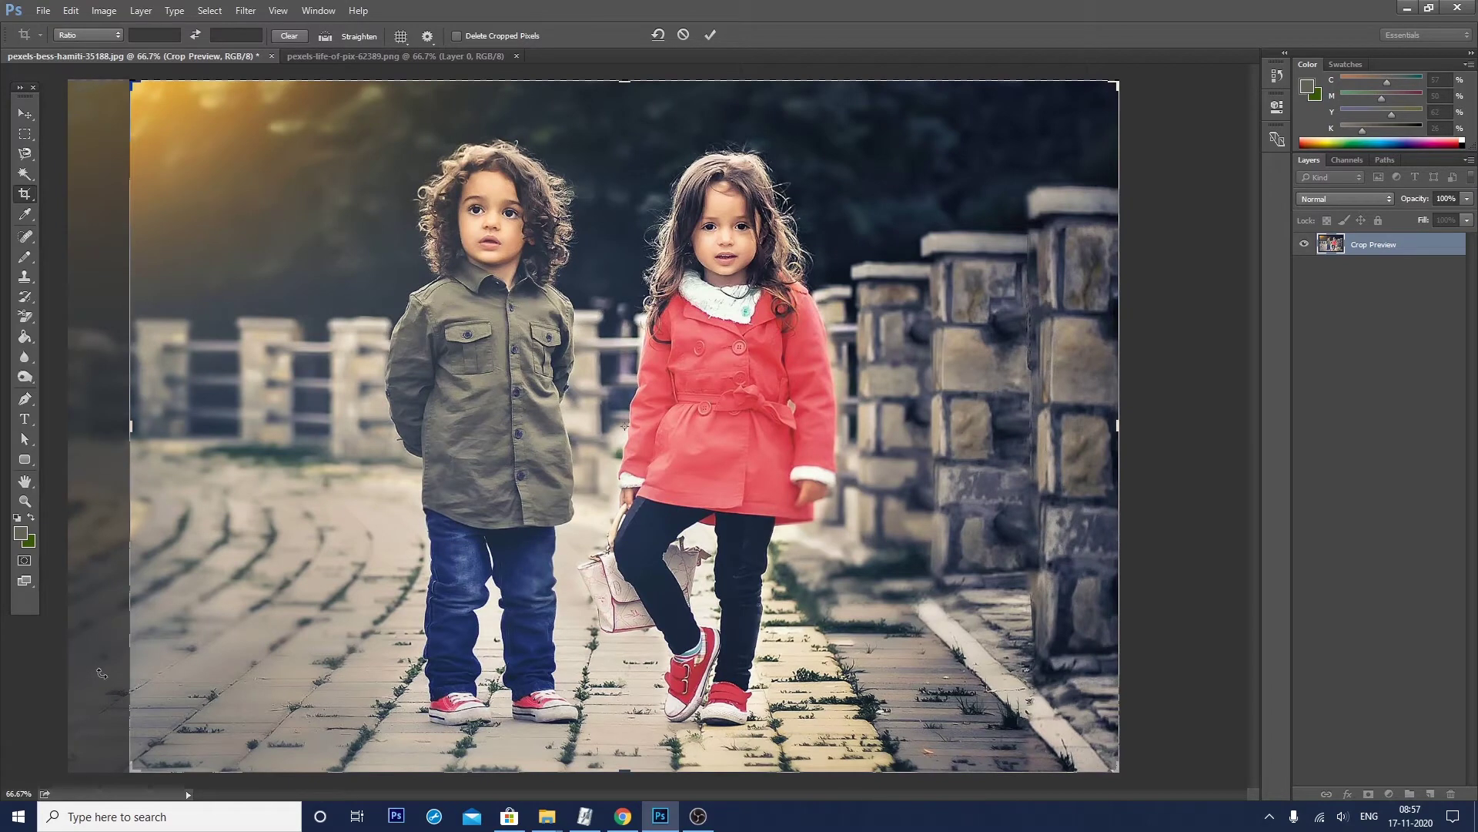
drag(132, 418, 188, 418)
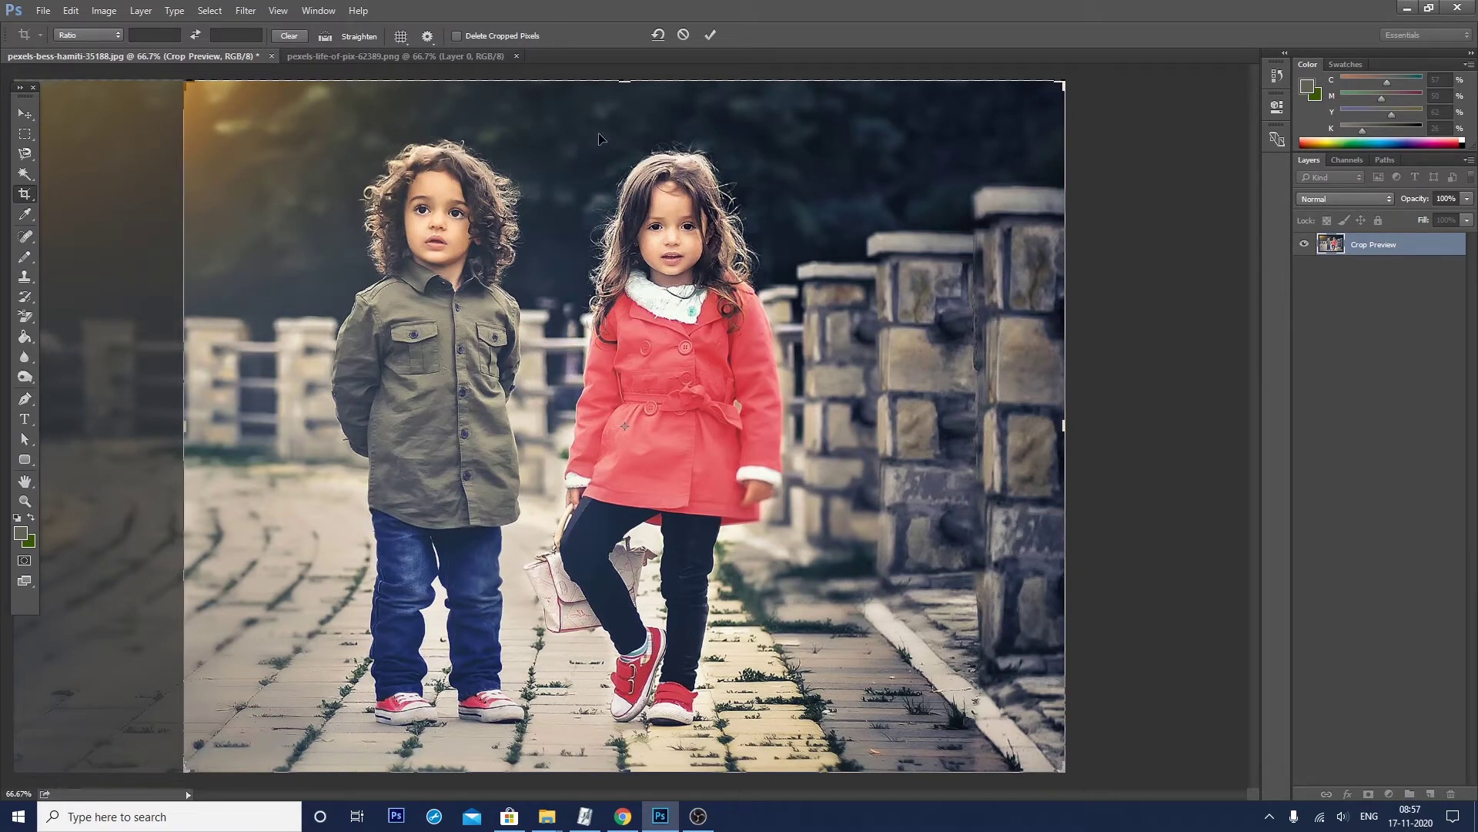
click(710, 35)
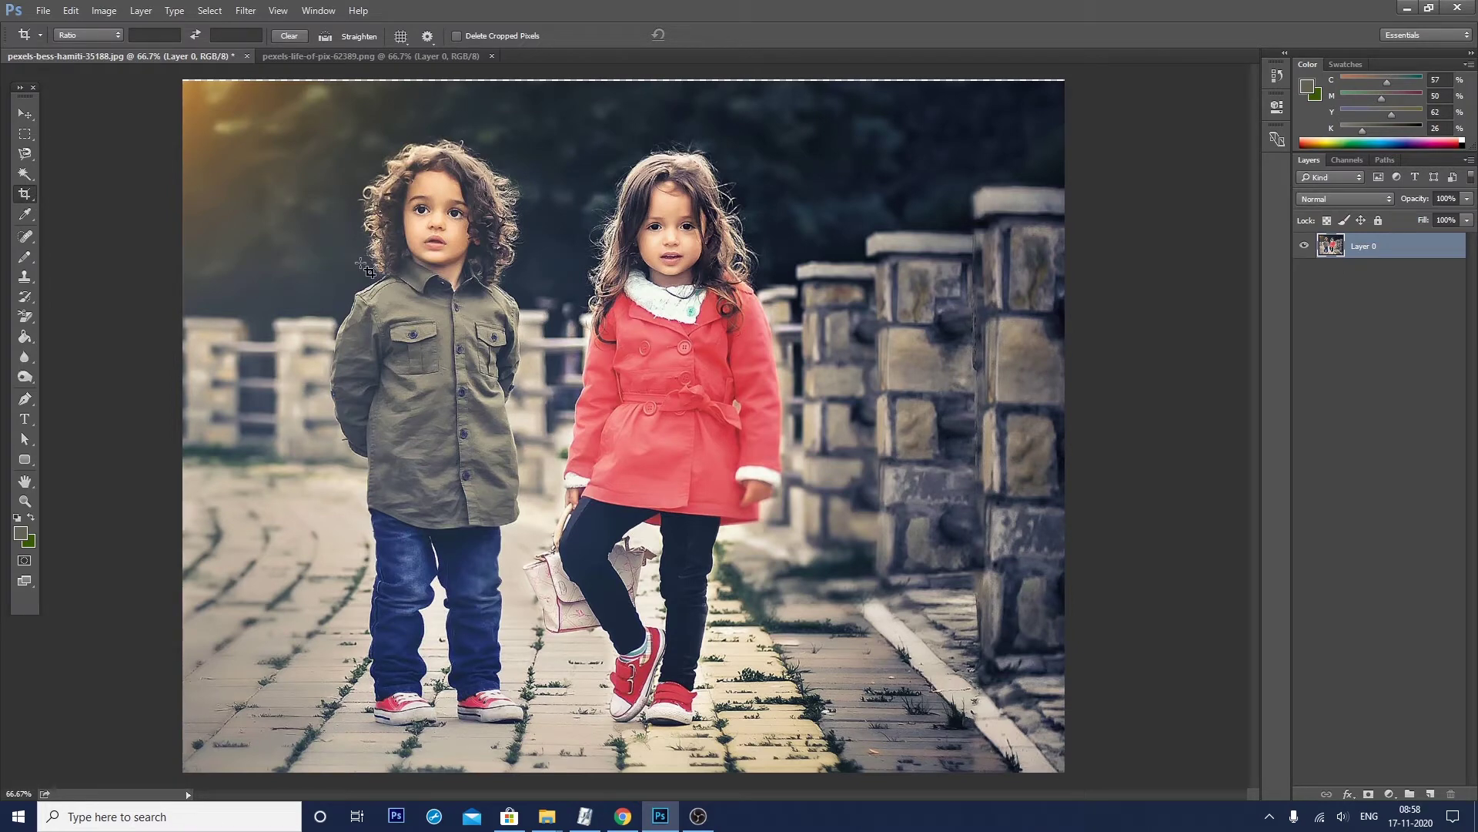
click(753, 331)
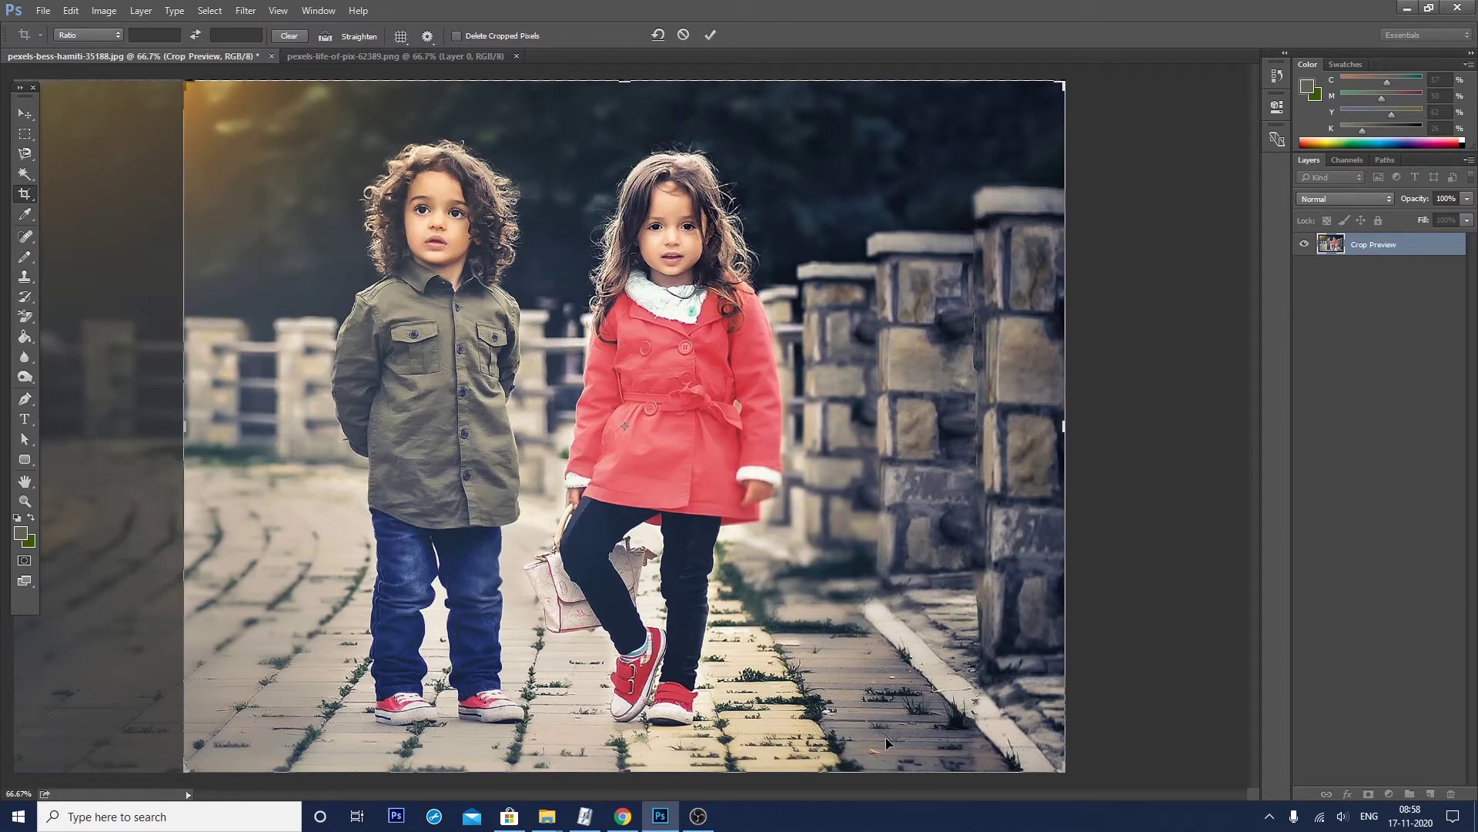
Step: Drag the crop's left edge back out past the hidden strip and adjust the top edge
drag(181, 432, 98, 425)
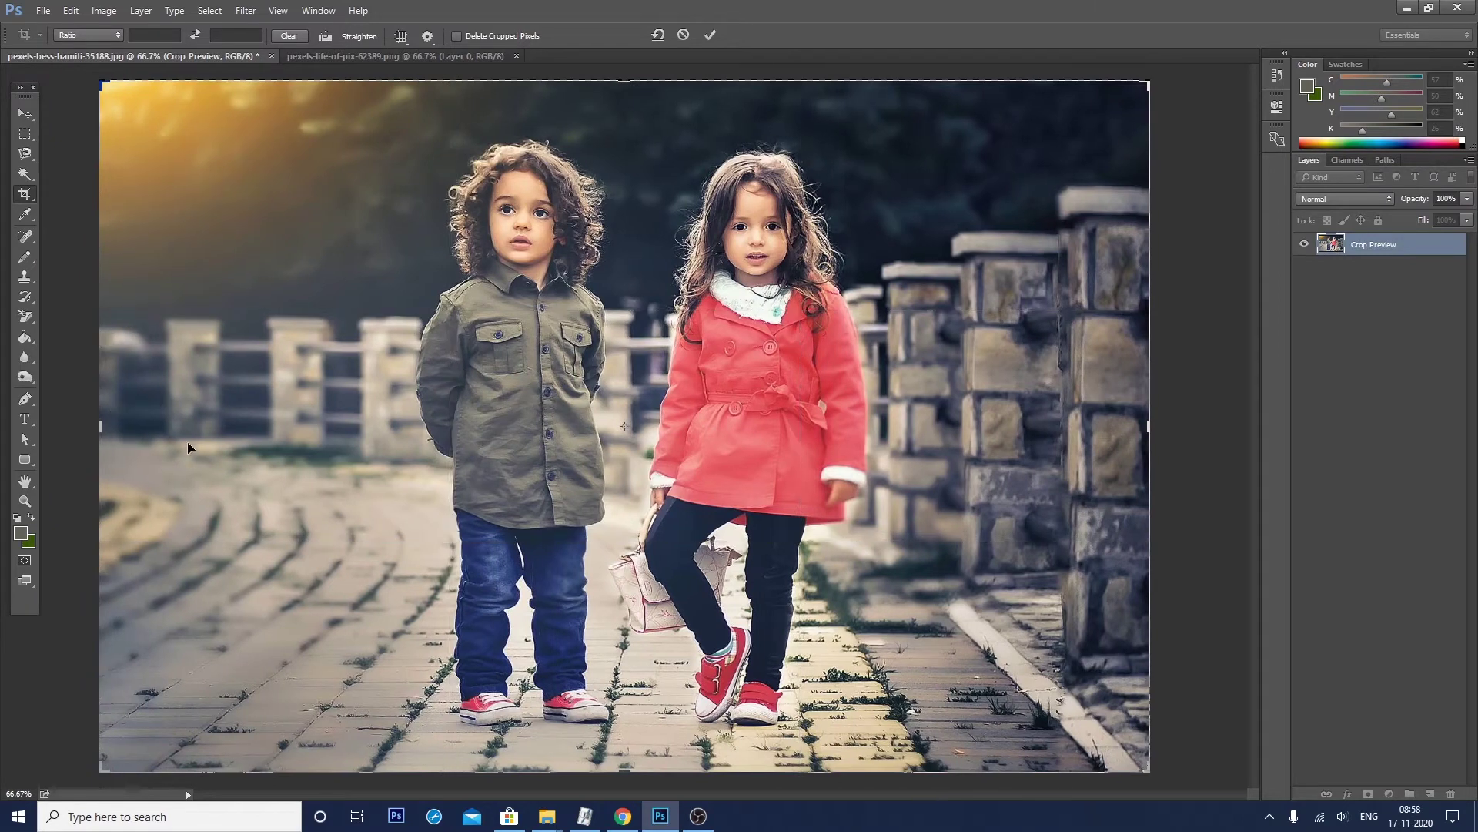
drag(626, 83, 624, 83)
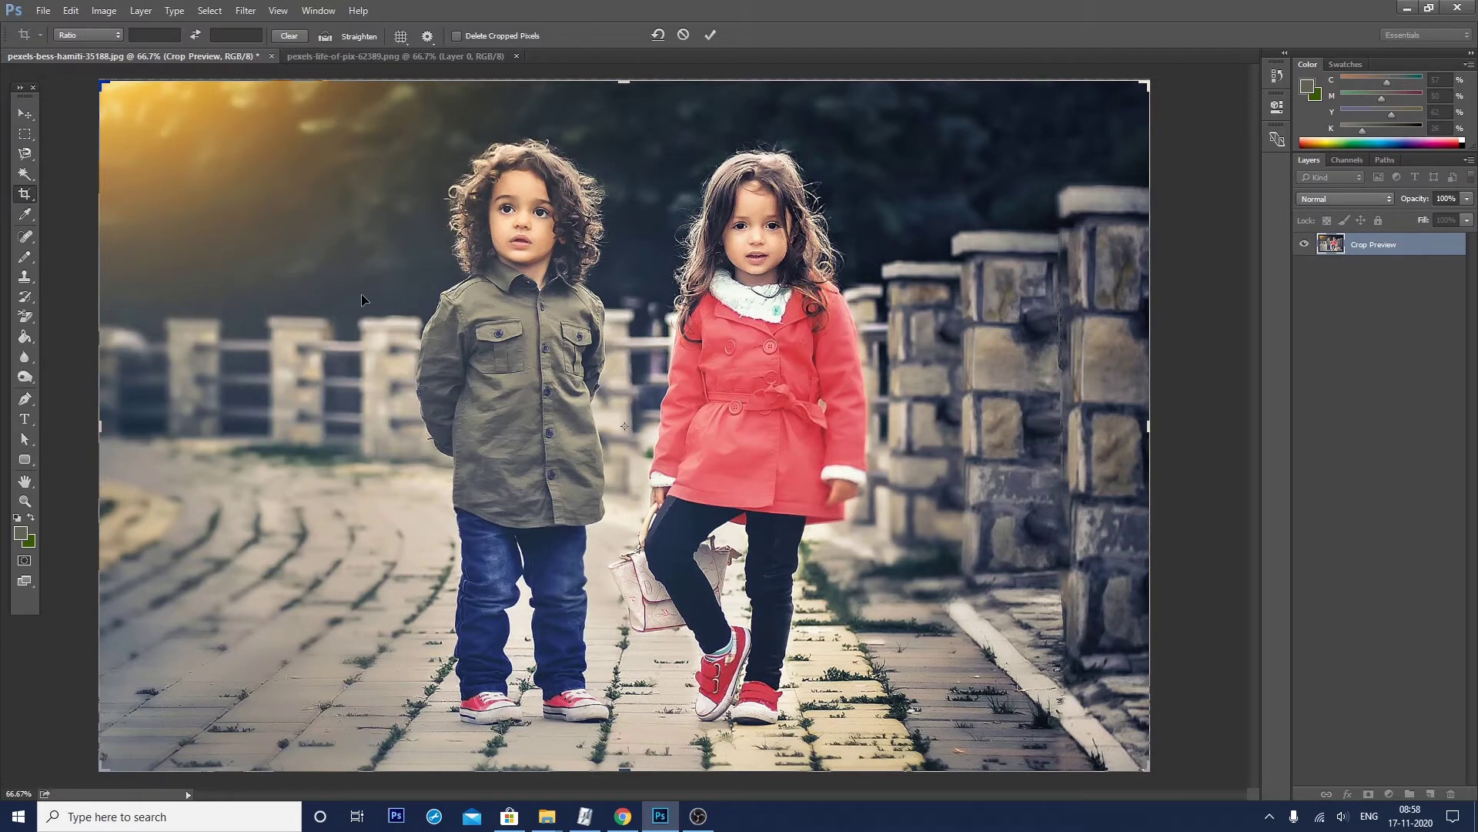
Step: Zoom out to 50%, narrow the crop around the boy, commit it, then reopen it to show hidden pixels
drag(100, 425, 178, 423)
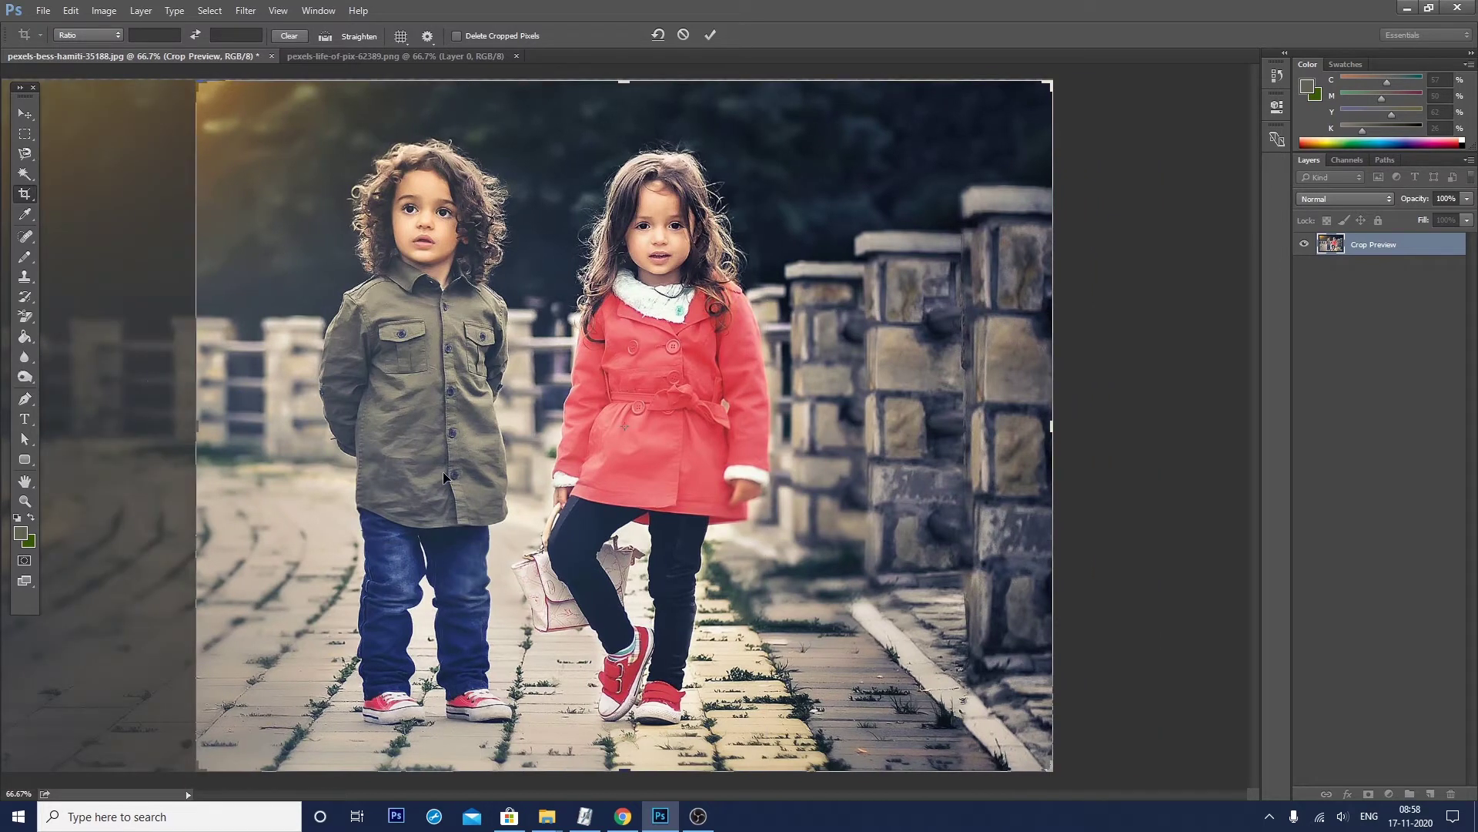
key(ctrl+minus)
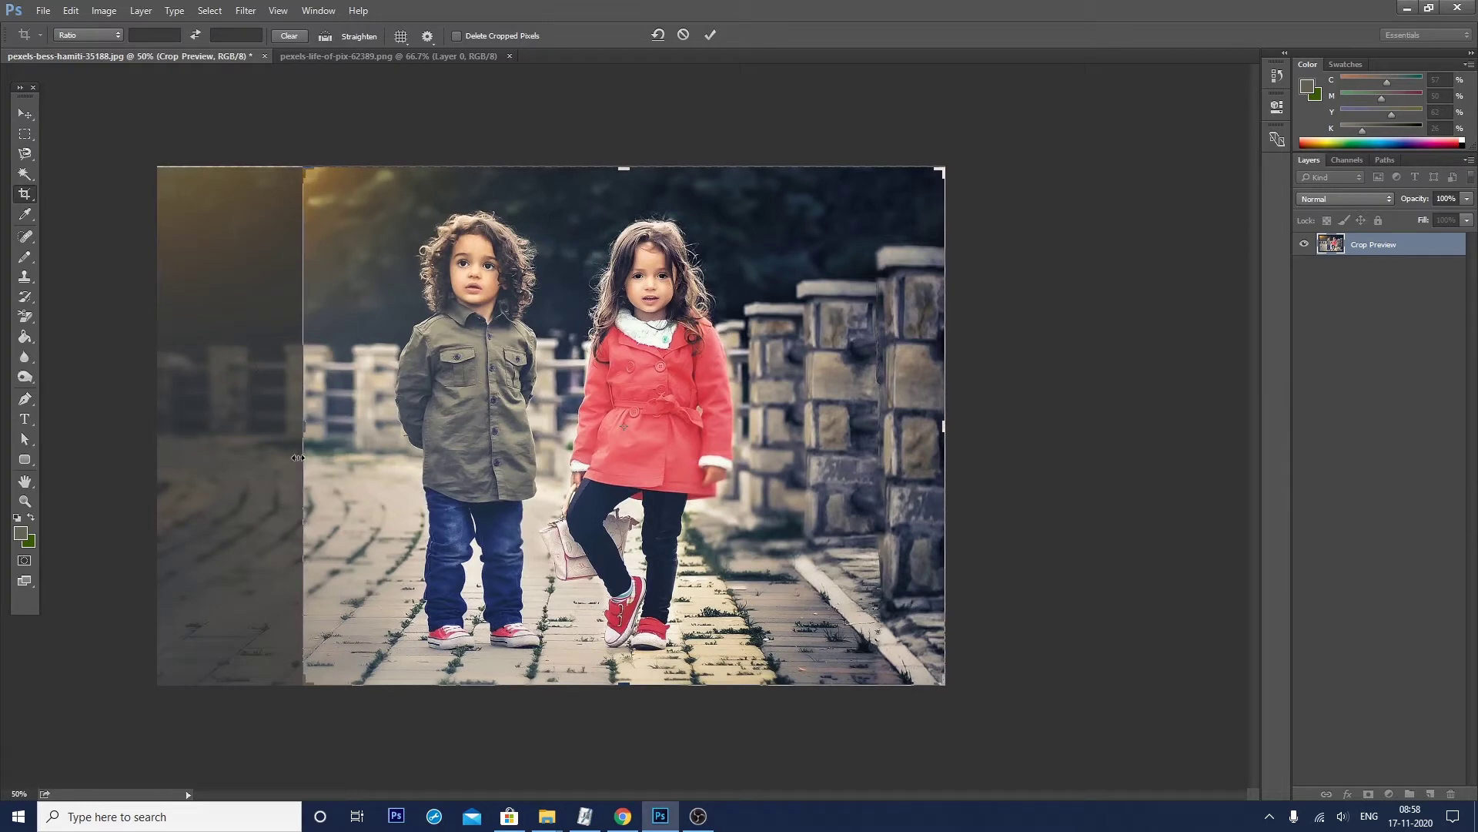
drag(305, 428, 329, 428)
drag(919, 420, 733, 428)
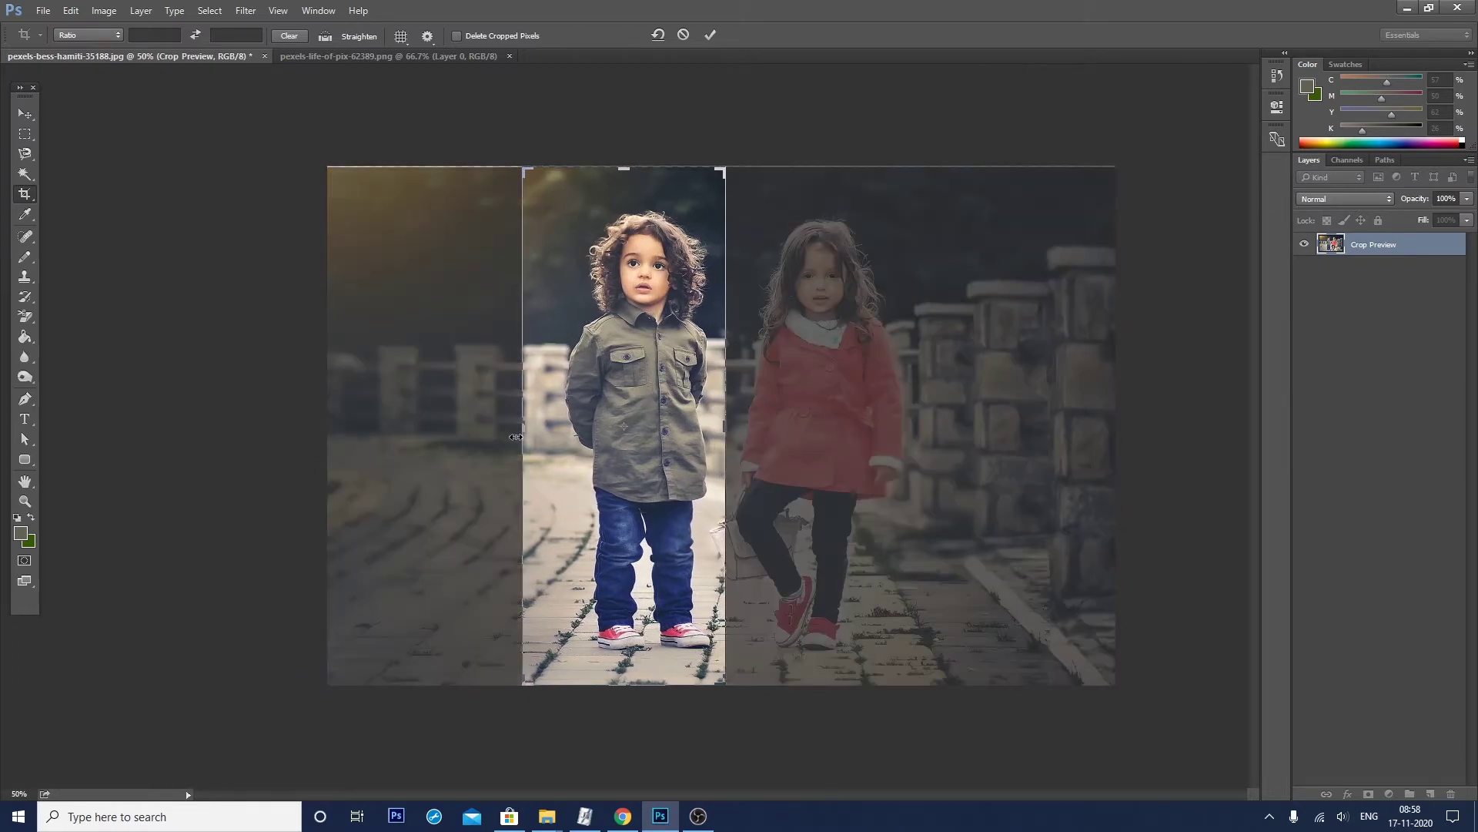
drag(523, 434, 529, 432)
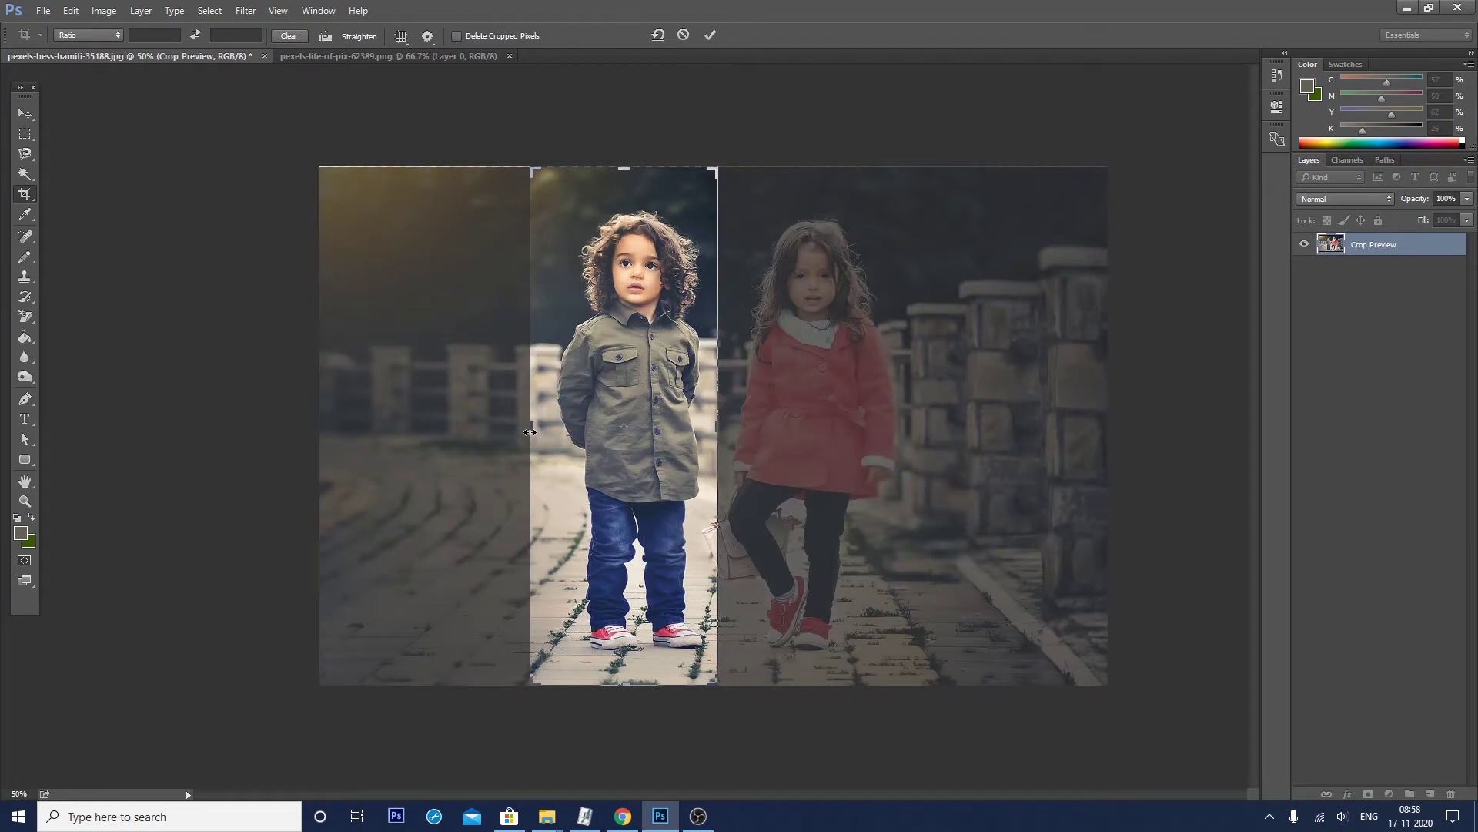
key(Return)
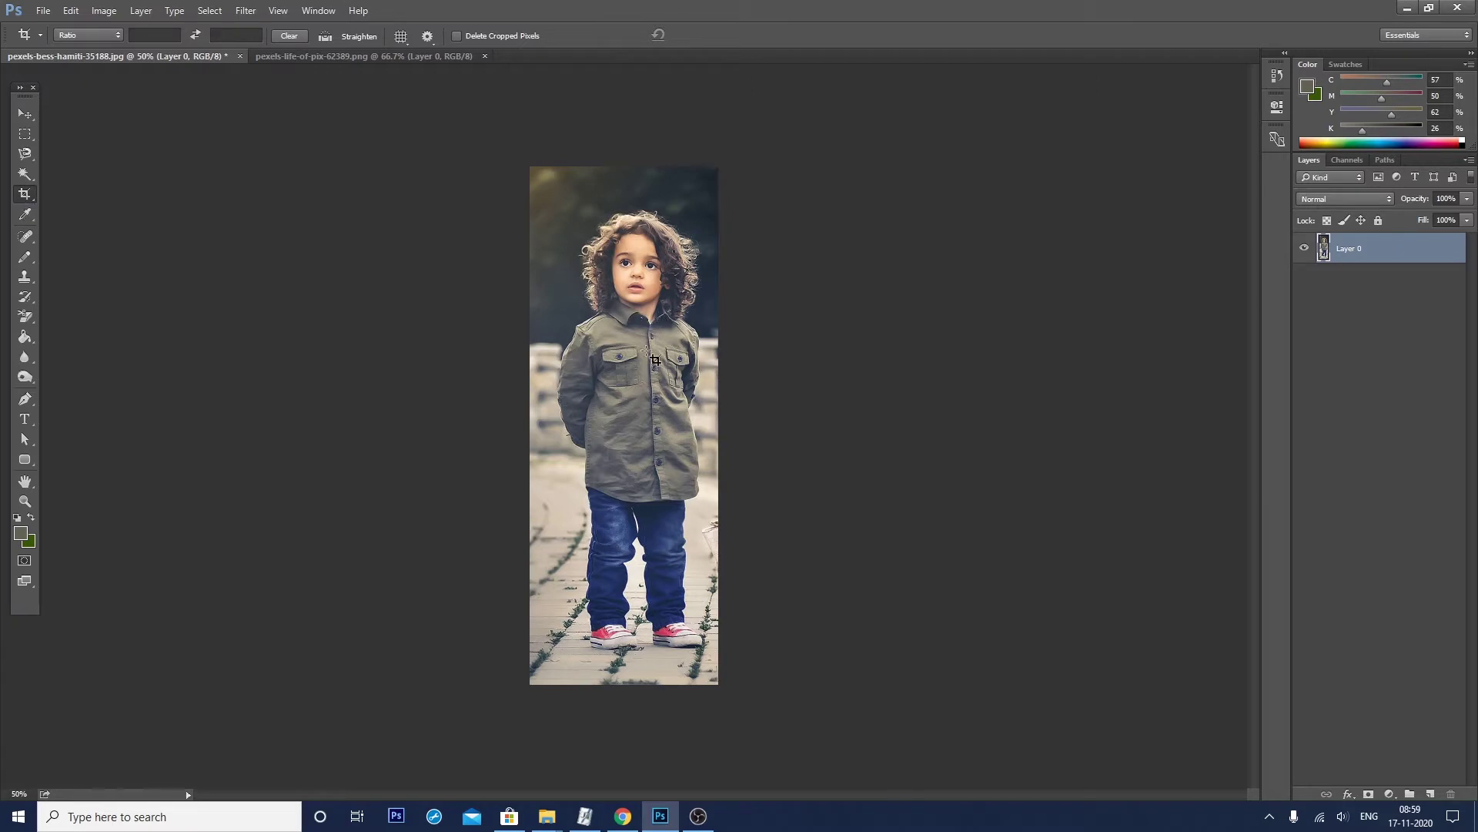
click(628, 407)
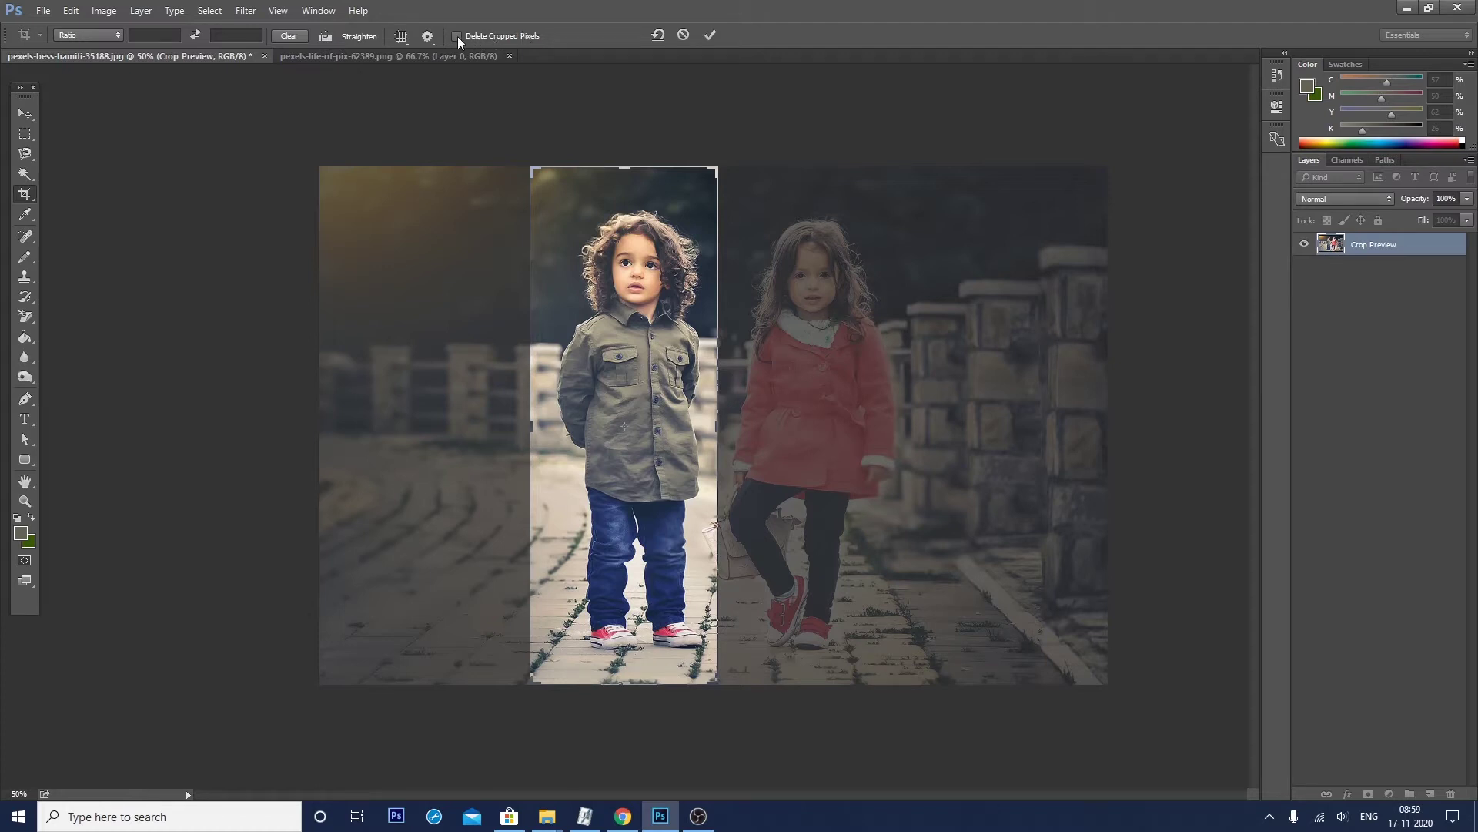
Step: Enable Delete Cropped Pixels and confirm the boy-only crop
click(36, 127)
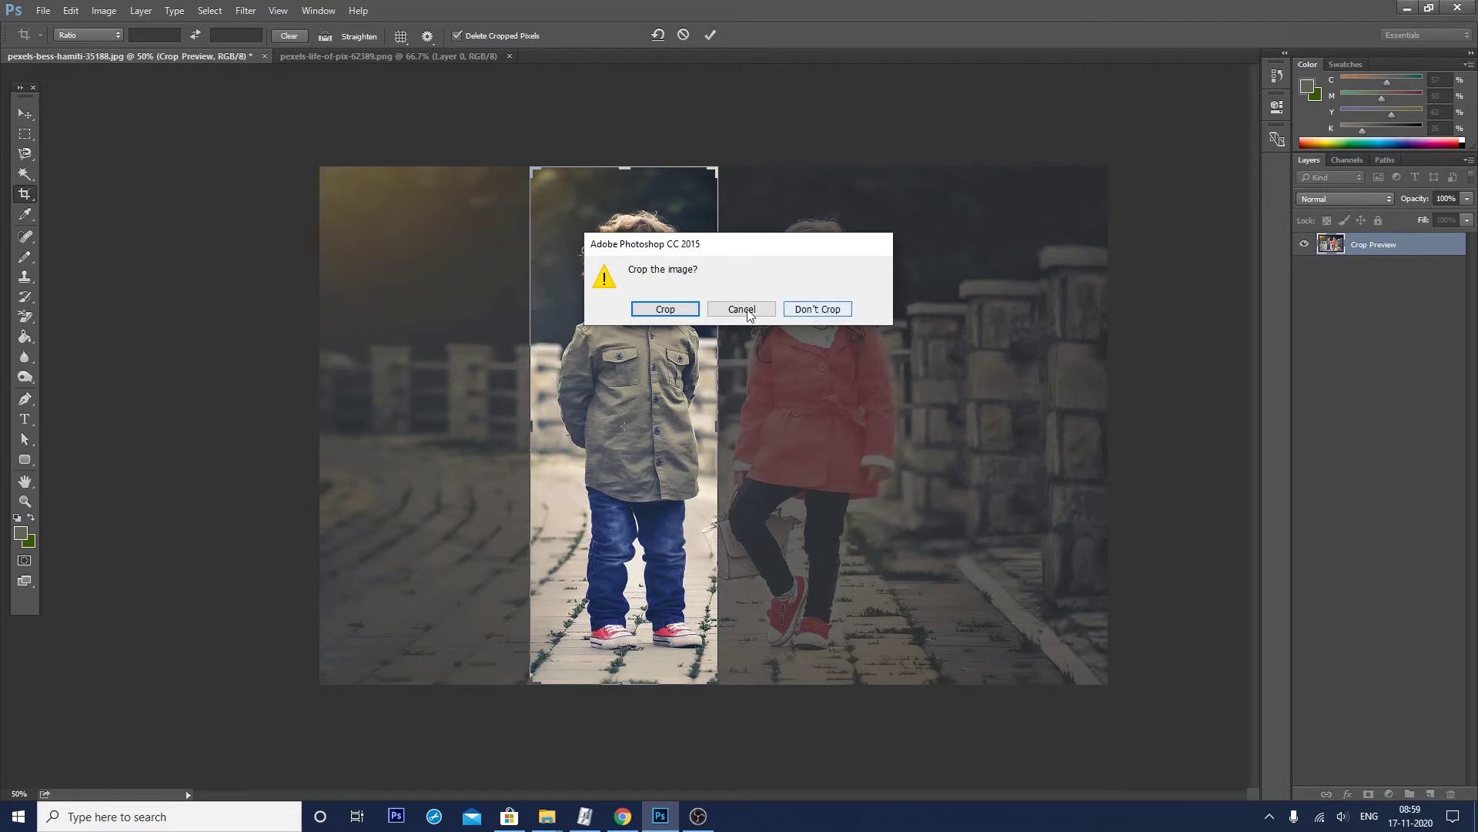
click(665, 310)
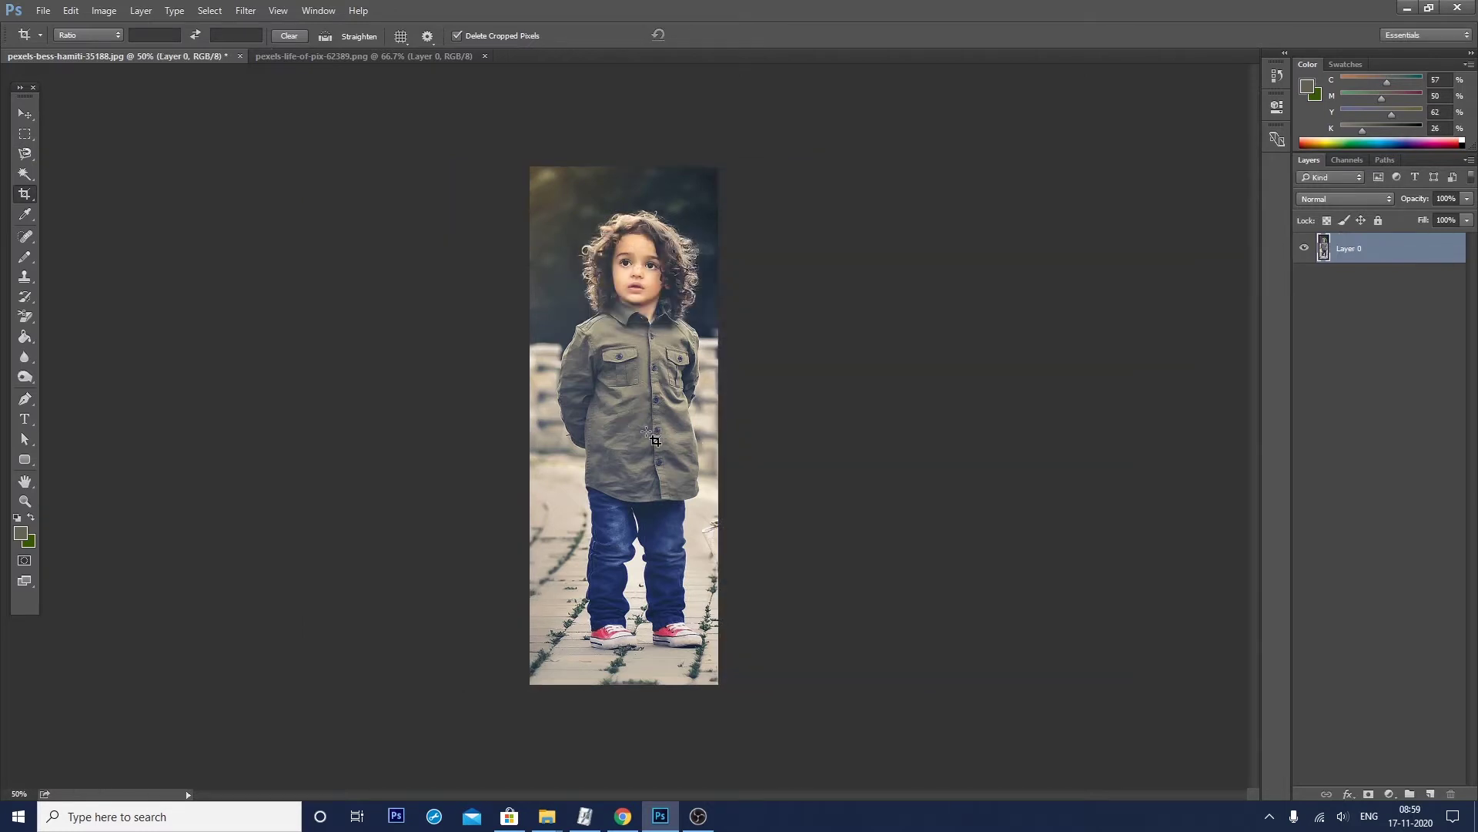
click(653, 439)
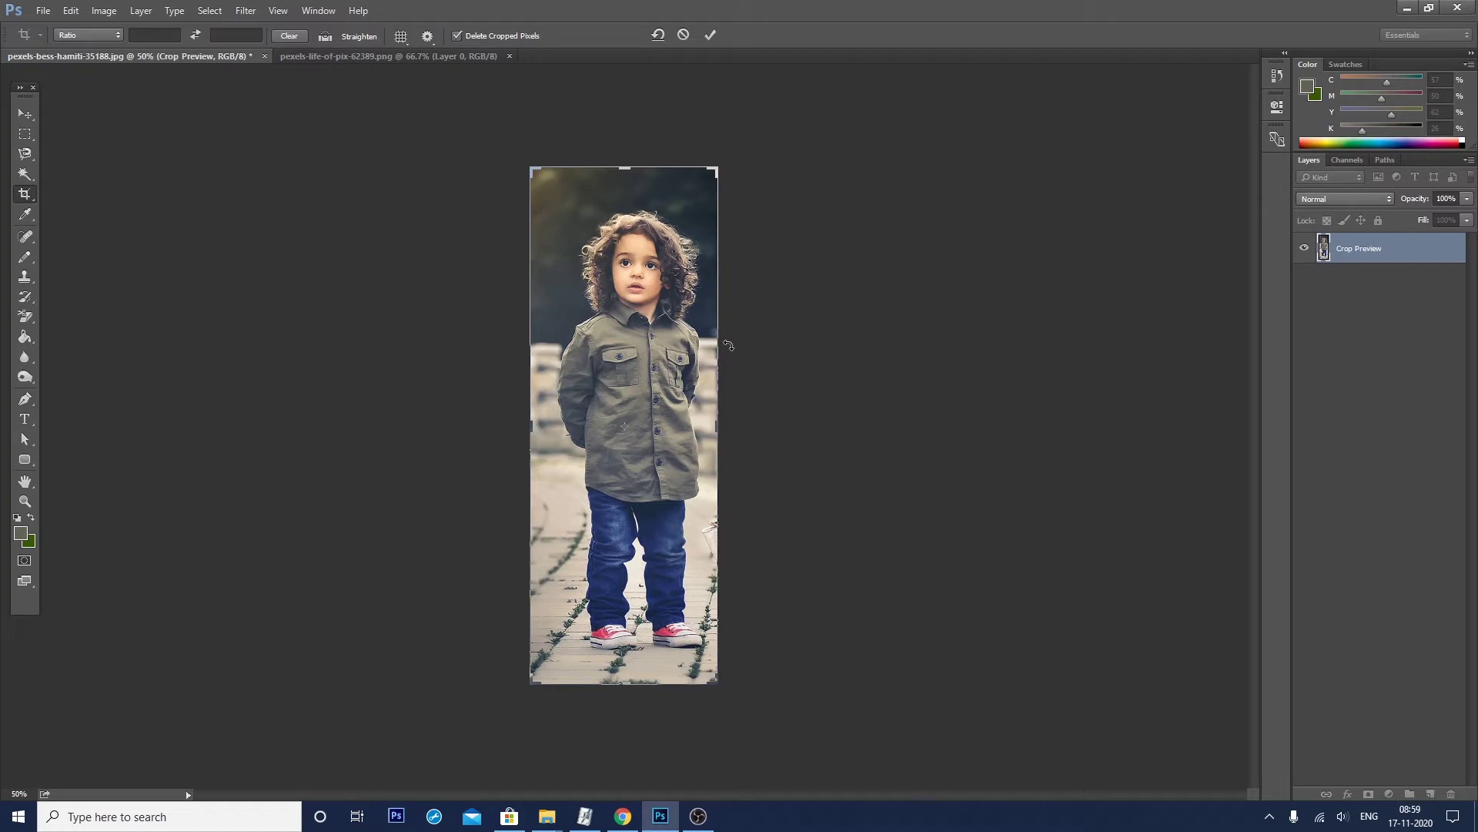
Step: Commit the crop, switch to the Move tool, and undo the crop
key(Return)
key(v)
key(ctrl+z)
Step: Turn on Auto-Select and step backward and forward through the crop history
click(59, 34)
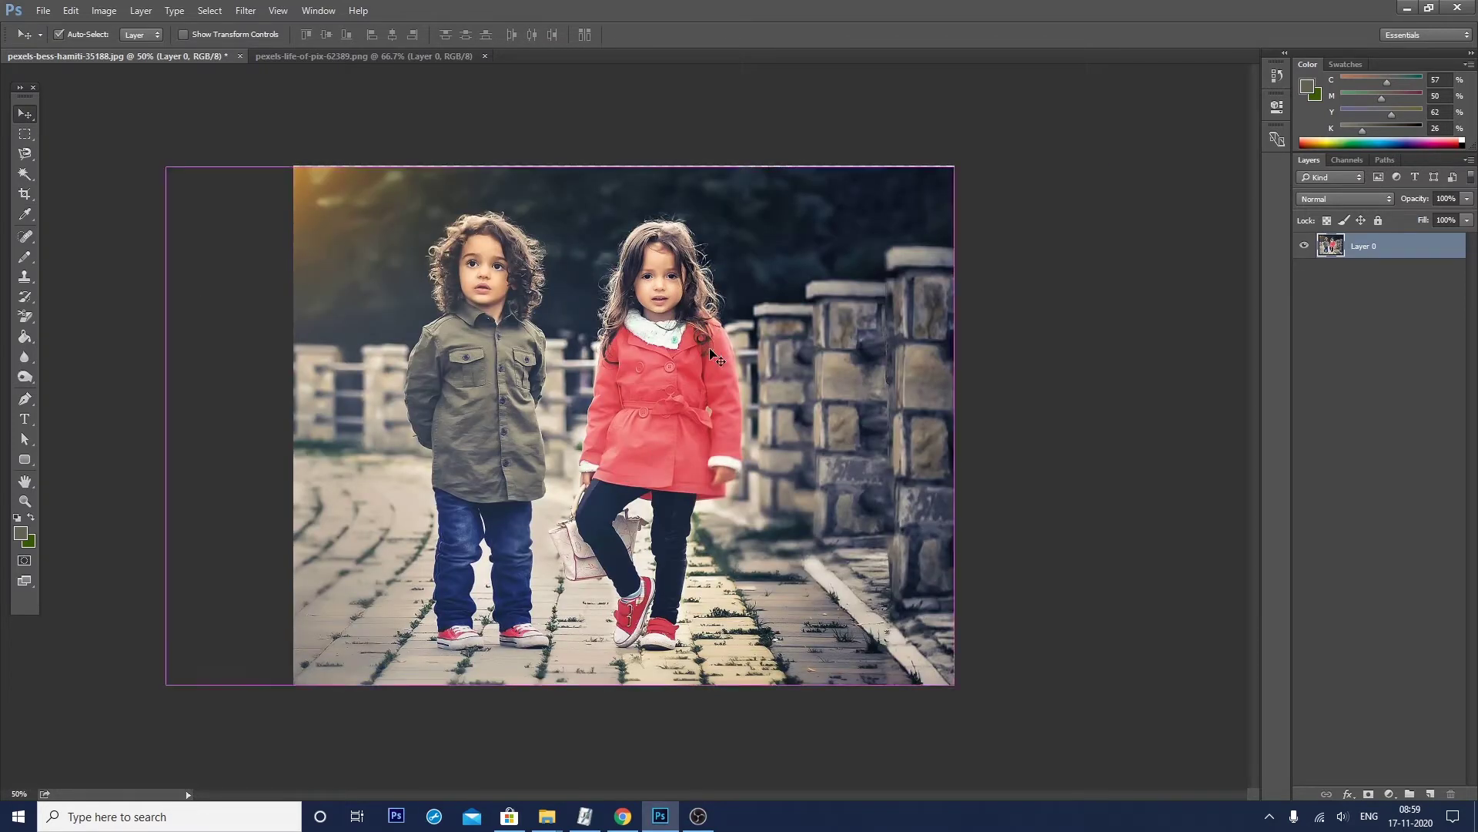
key(ctrl+alt+z)
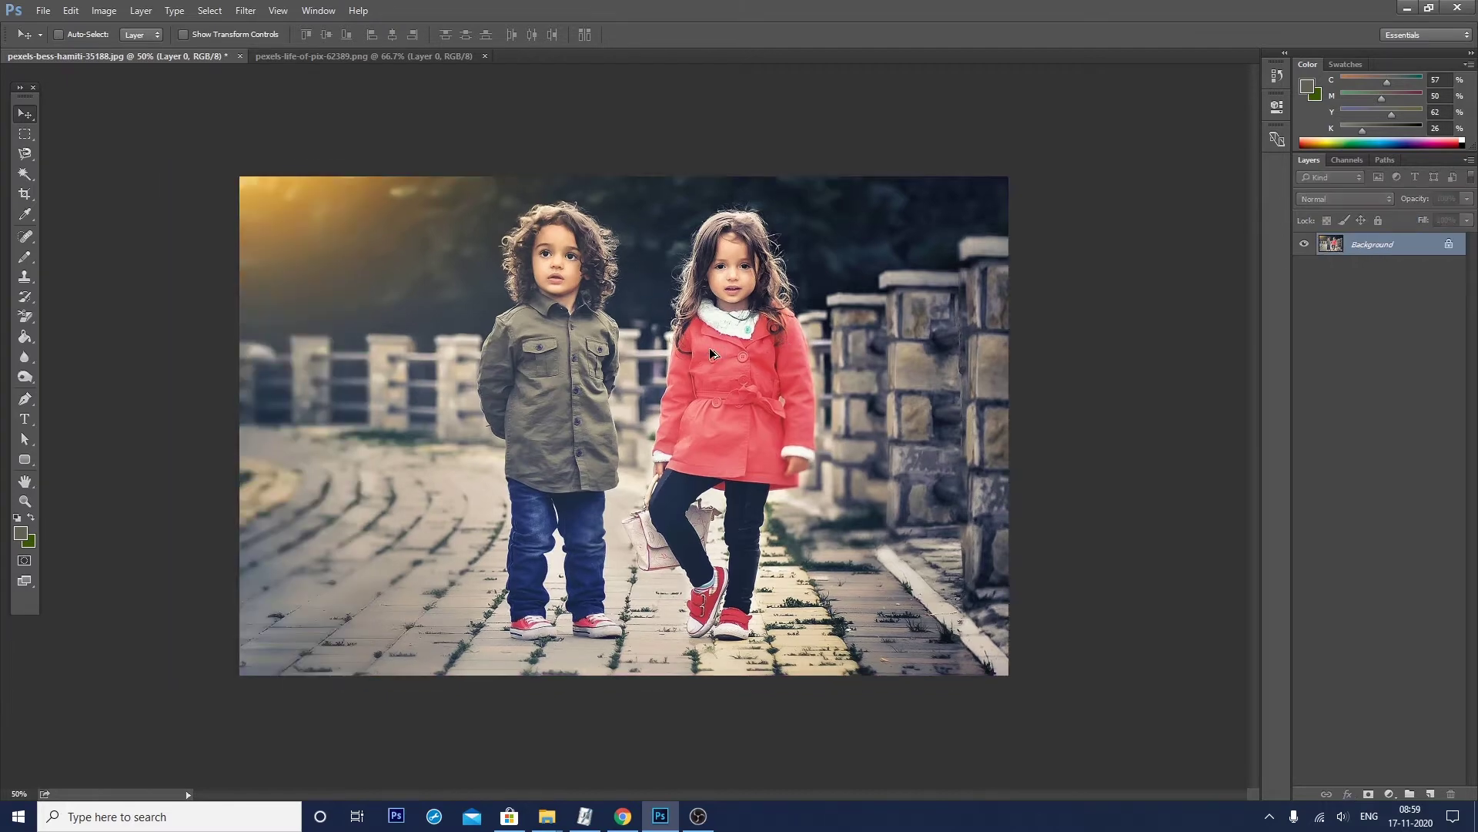
key(ctrl+alt+z)
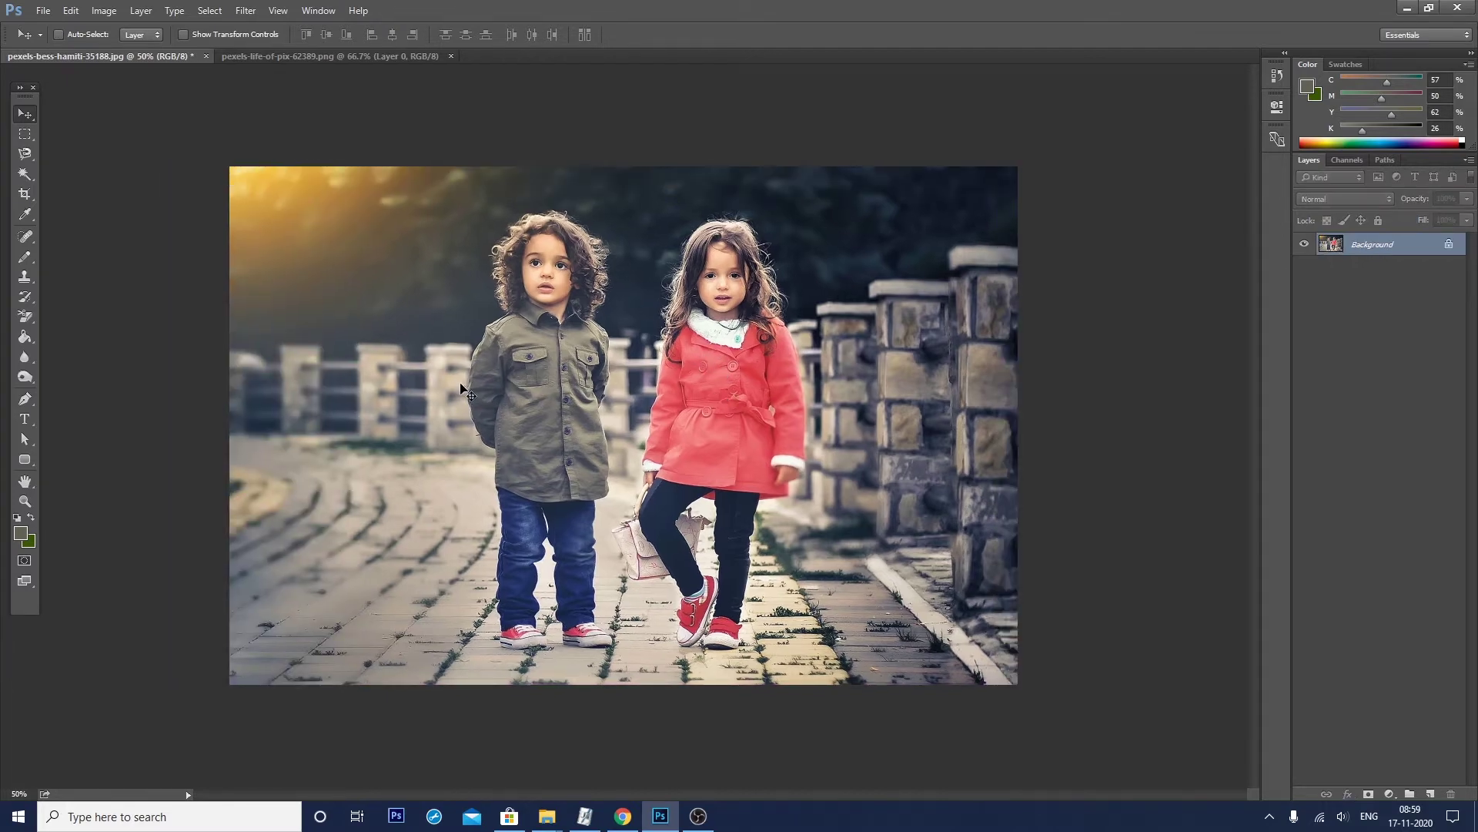
key(ctrl+shift+z)
key(ctrl+shift+z)
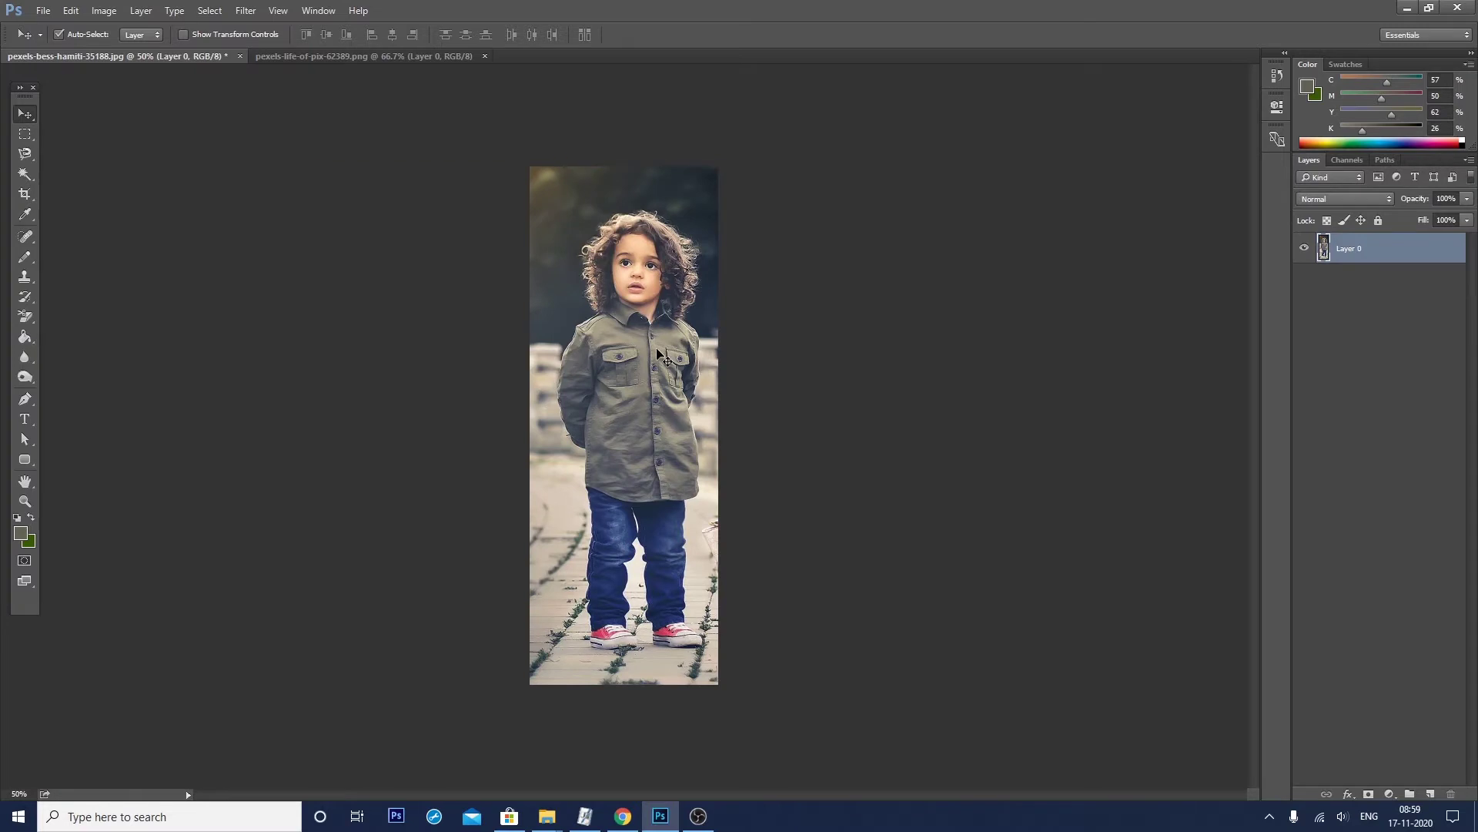
Step: Revert the children photo to its saved original with File > Revert
click(42, 11)
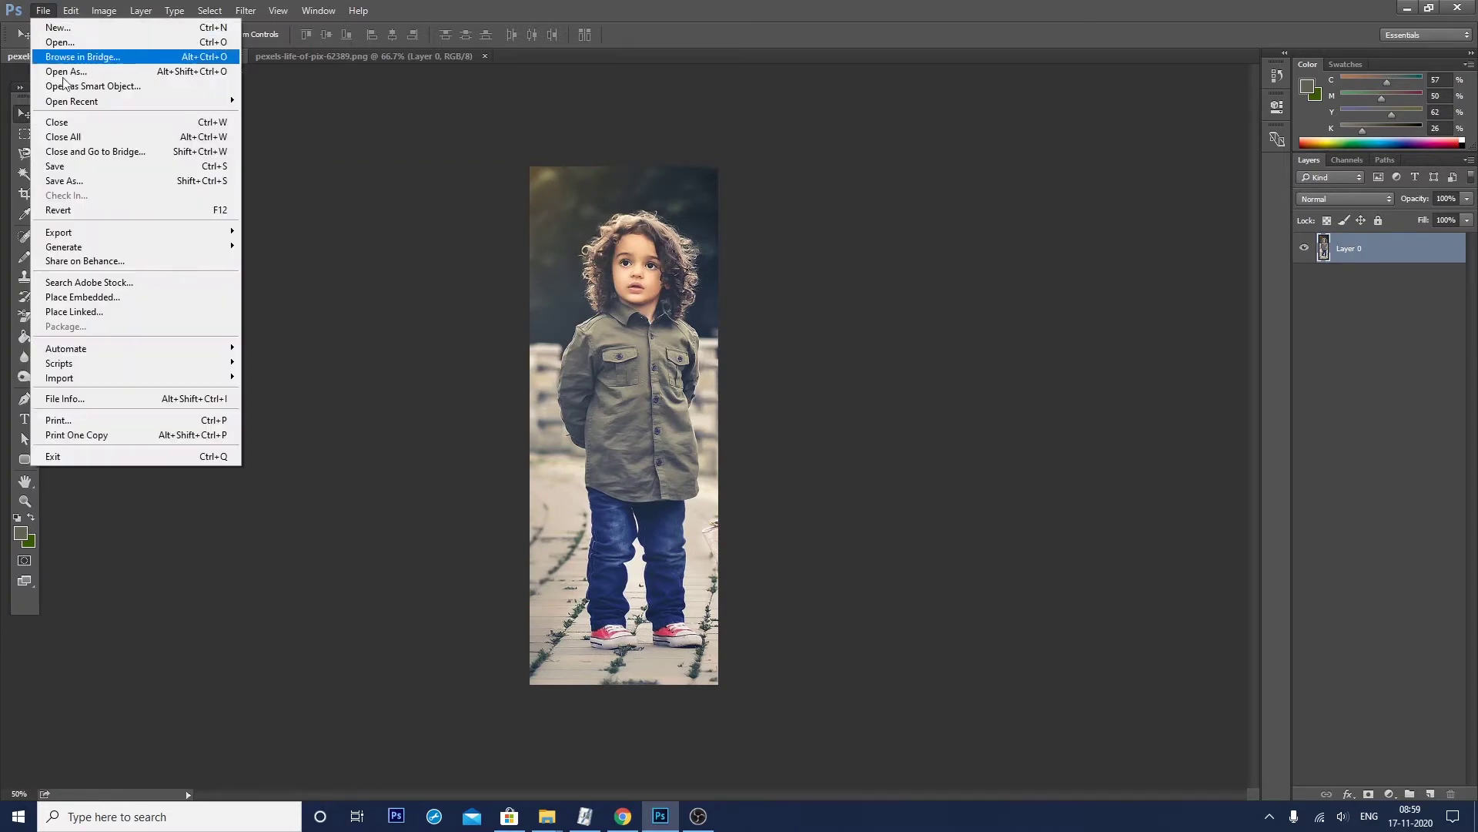
click(81, 211)
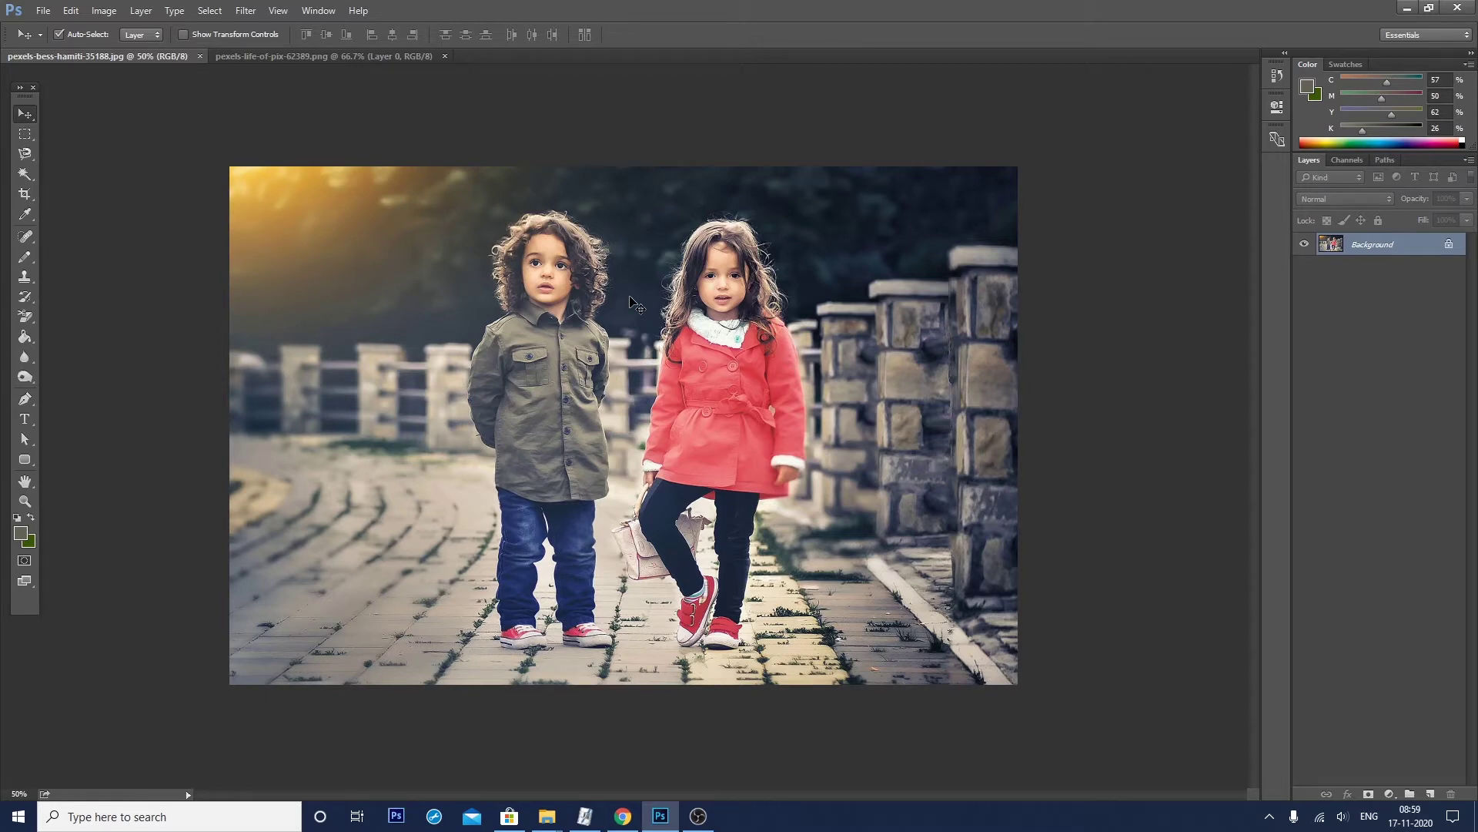
click(42, 11)
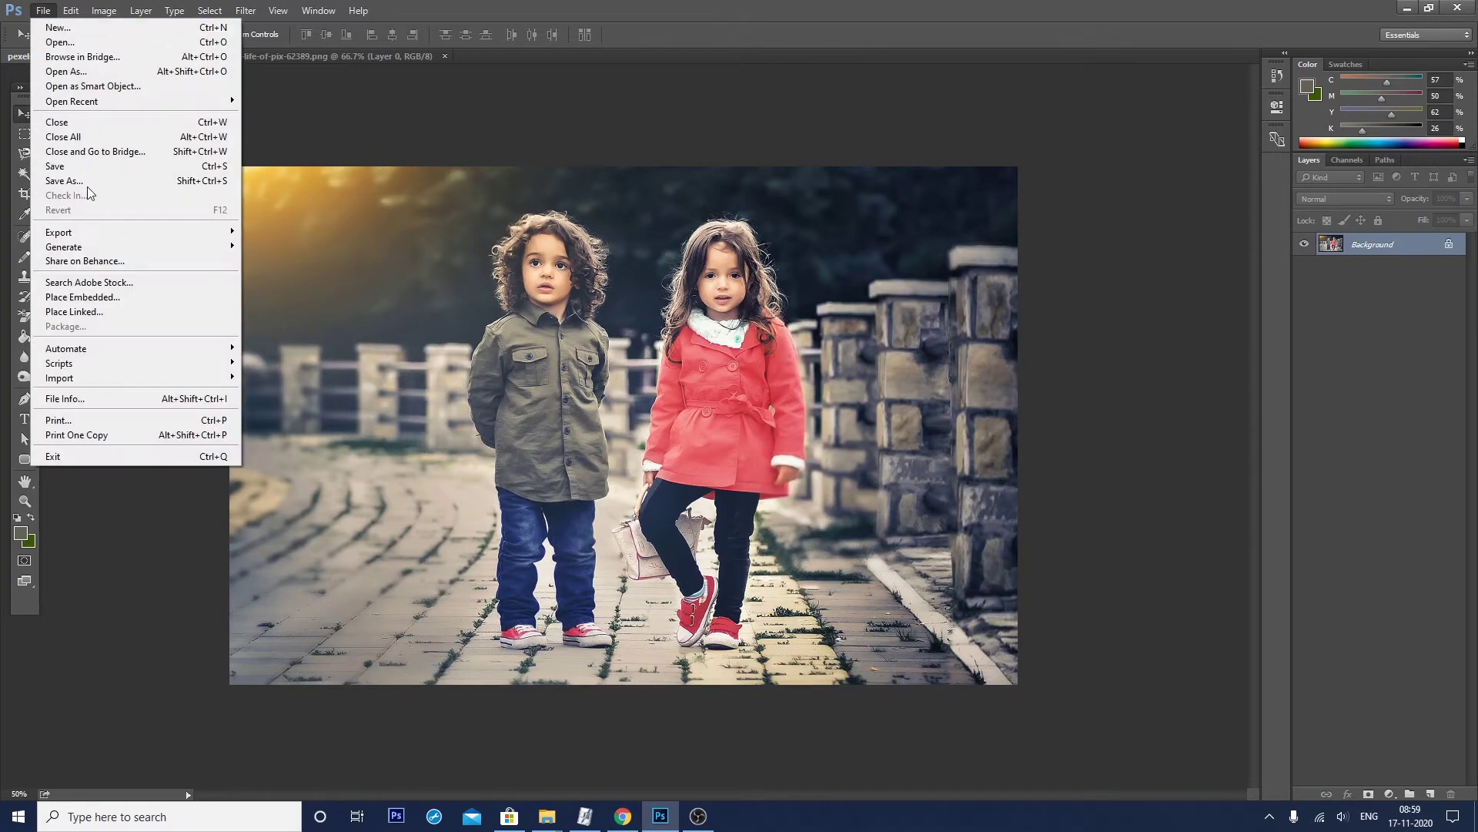
click(633, 350)
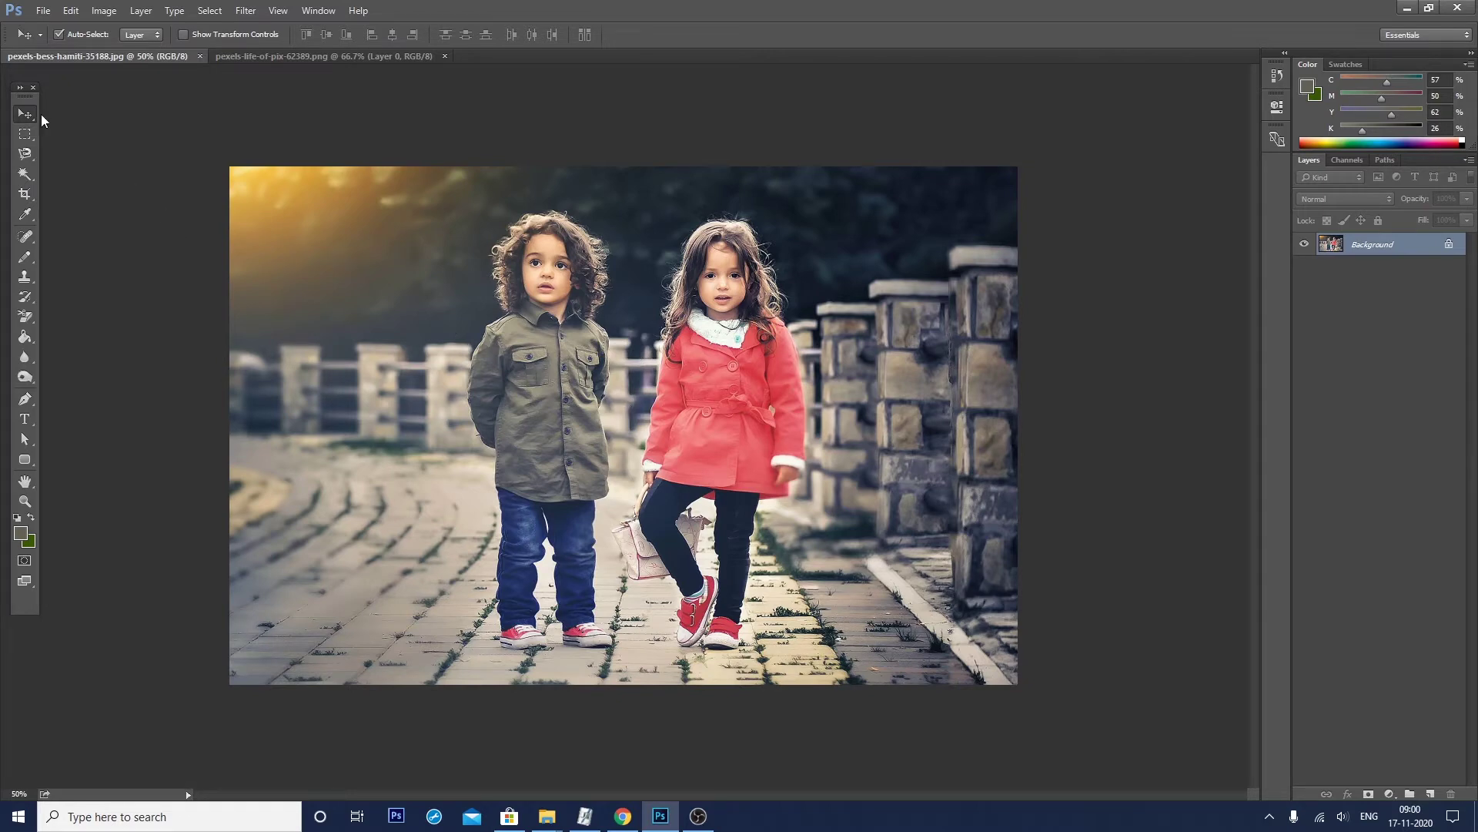
click(25, 194)
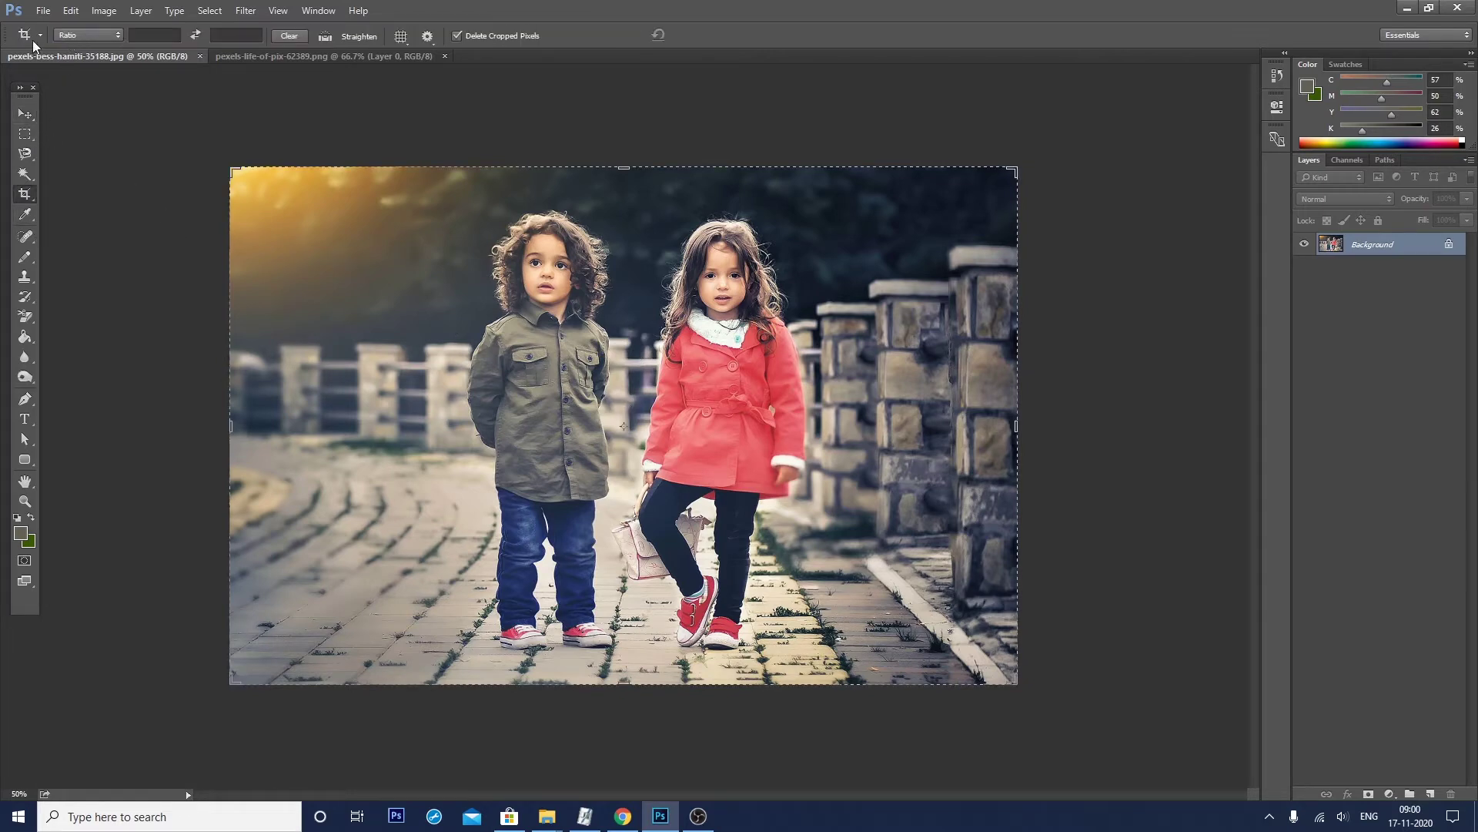
Step: Browse the crop ratio presets, try a top-left corner drag, then reset the crop
click(100, 35)
click(100, 46)
mouse_move(232, 168)
mouse_down()
mouse_move(512, 340)
mouse_move(377, 234)
mouse_move(295, 243)
mouse_move(482, 254)
mouse_move(399, 212)
mouse_move(277, 262)
mouse_move(434, 256)
mouse_move(375, 302)
mouse_up()
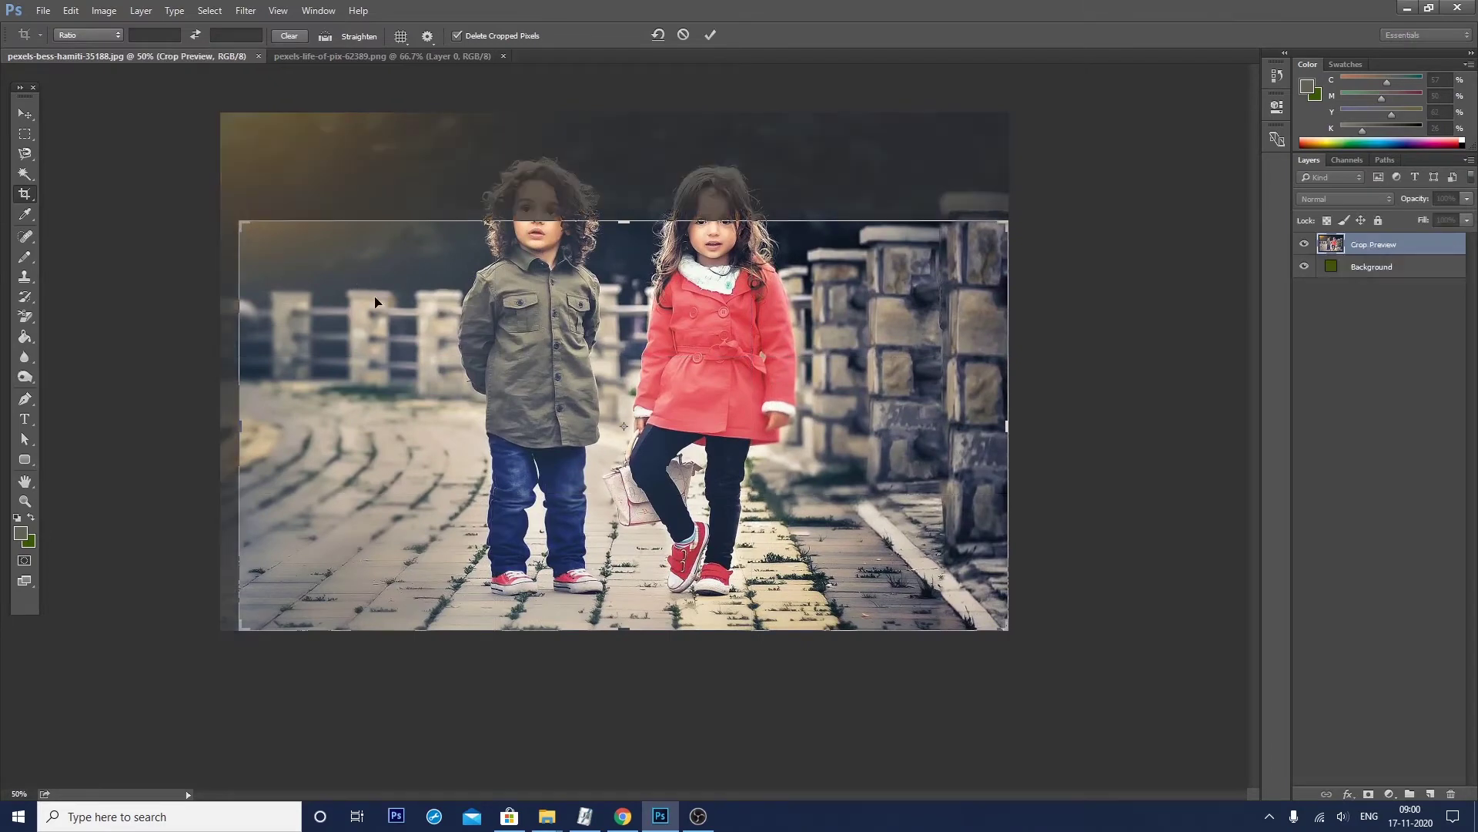
key(Escape)
Step: Lock the crop to Original Ratio and resize it to about 1984 × 1304 px
click(89, 35)
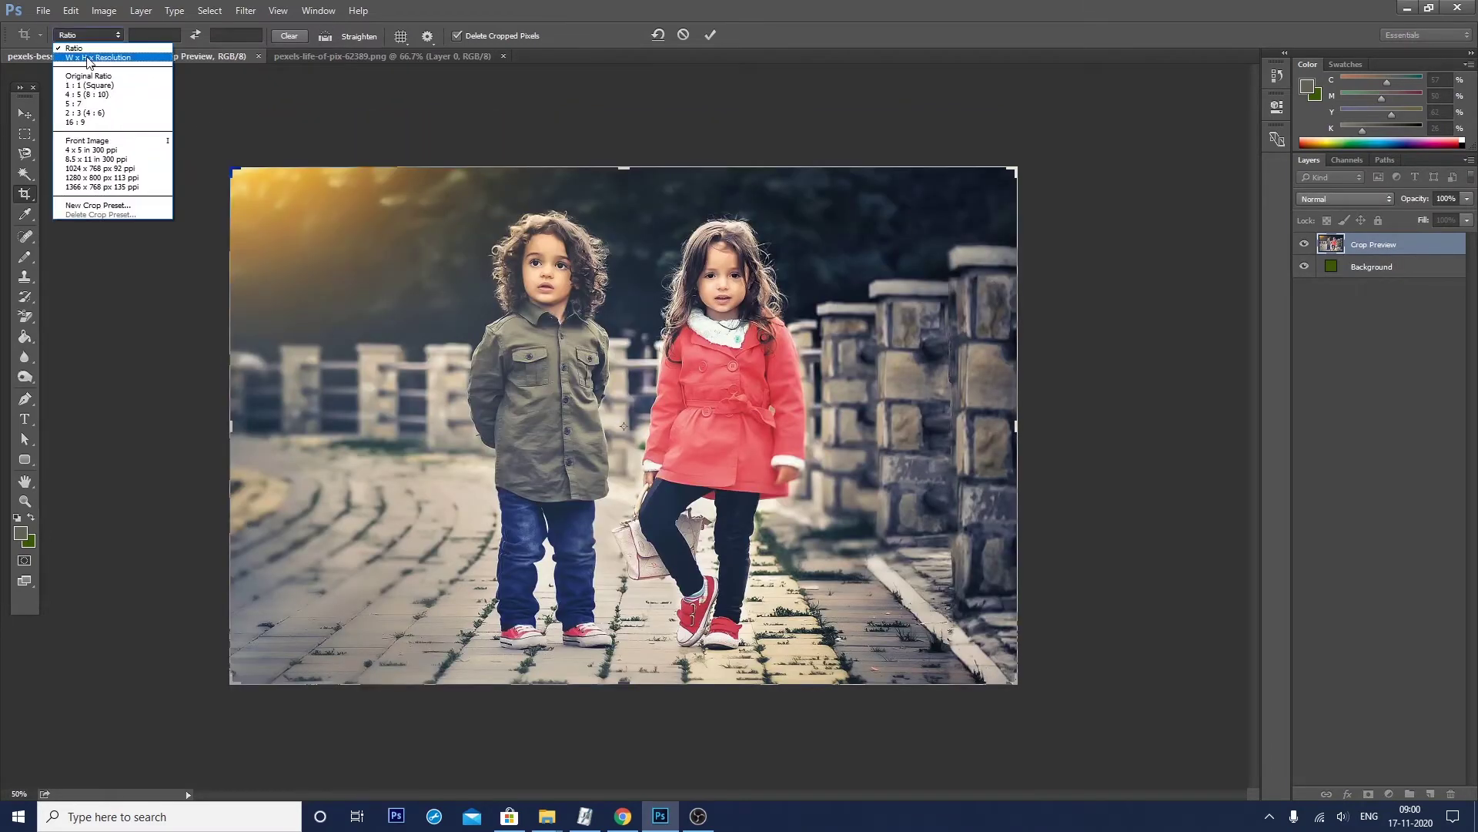
click(88, 76)
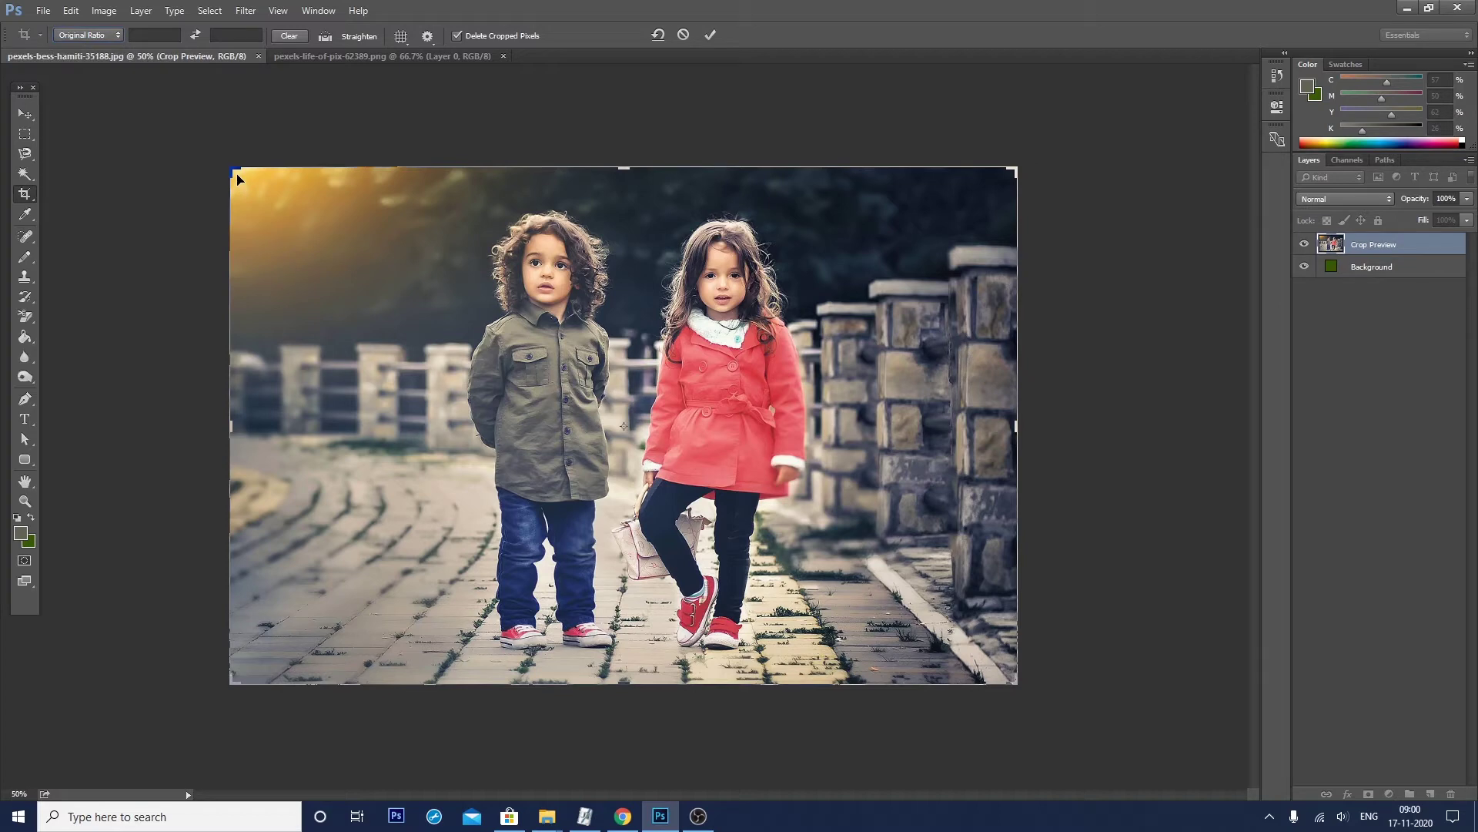
mouse_move(229, 164)
mouse_down()
mouse_move(547, 369)
mouse_move(435, 246)
mouse_move(289, 200)
mouse_up()
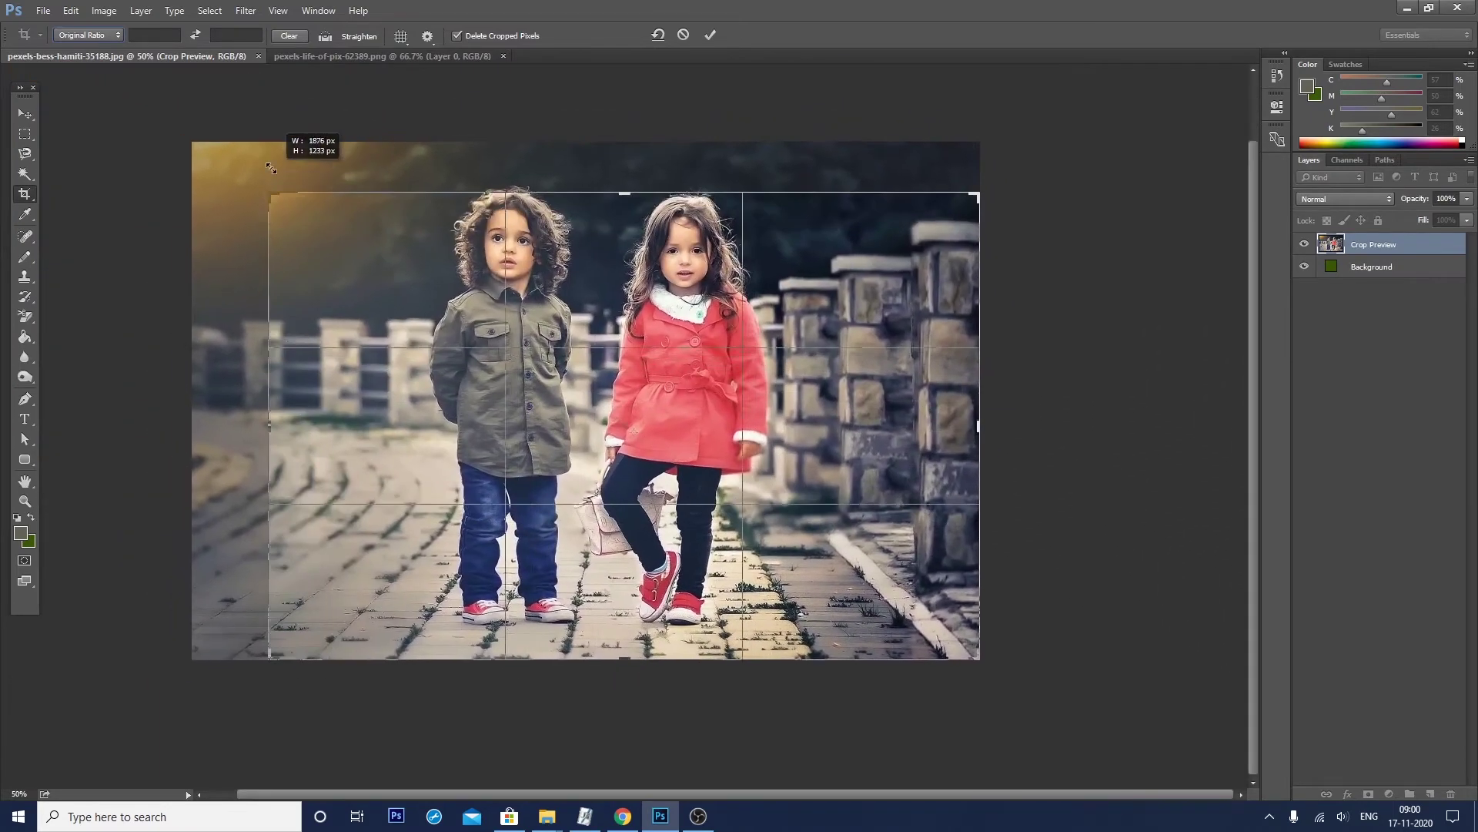
drag(289, 200, 250, 157)
Step: Keep Original Ratio and drag the crop's top-left corner back out to the photo edges
click(68, 36)
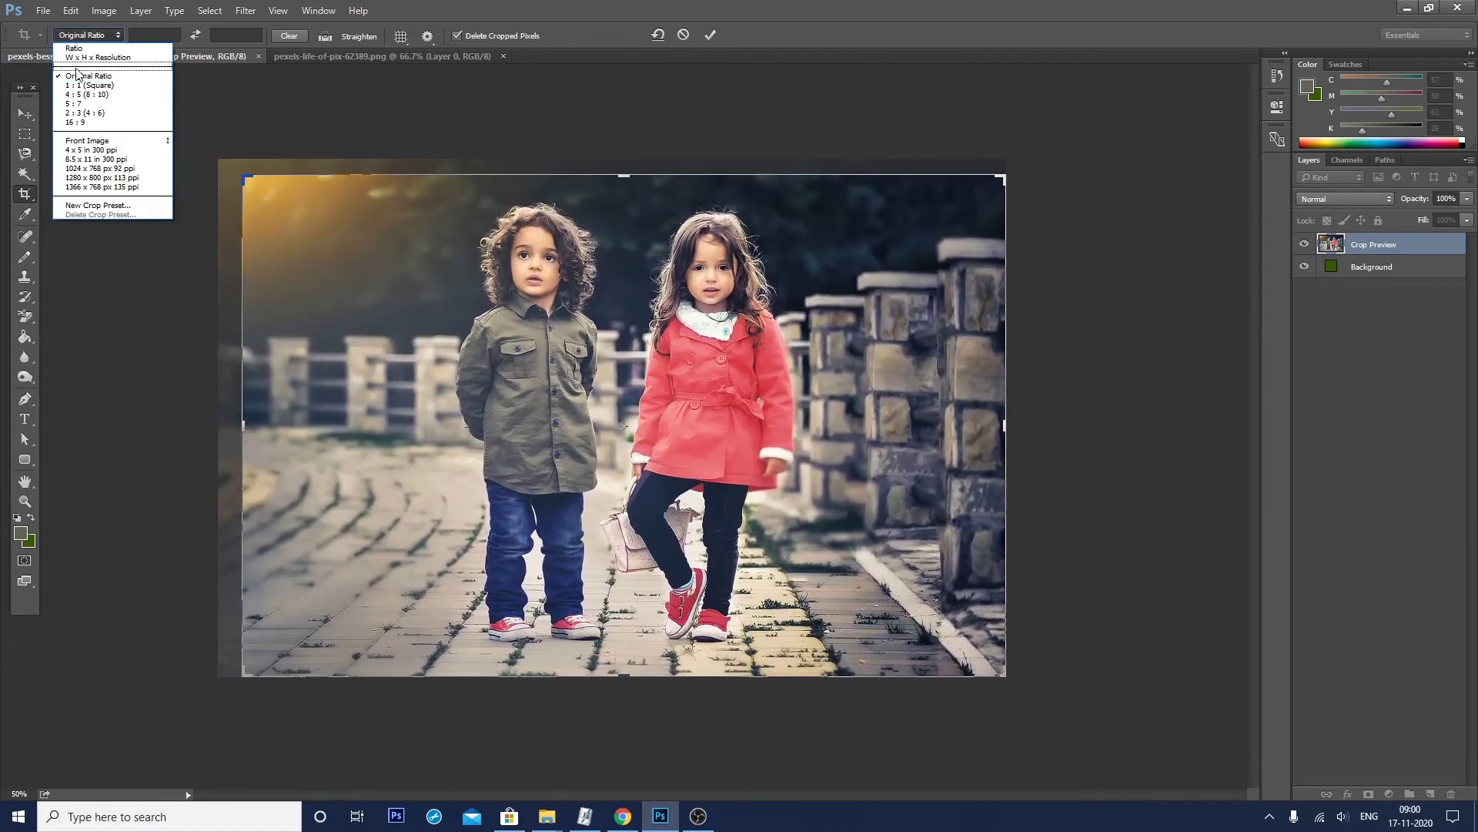
click(740, 338)
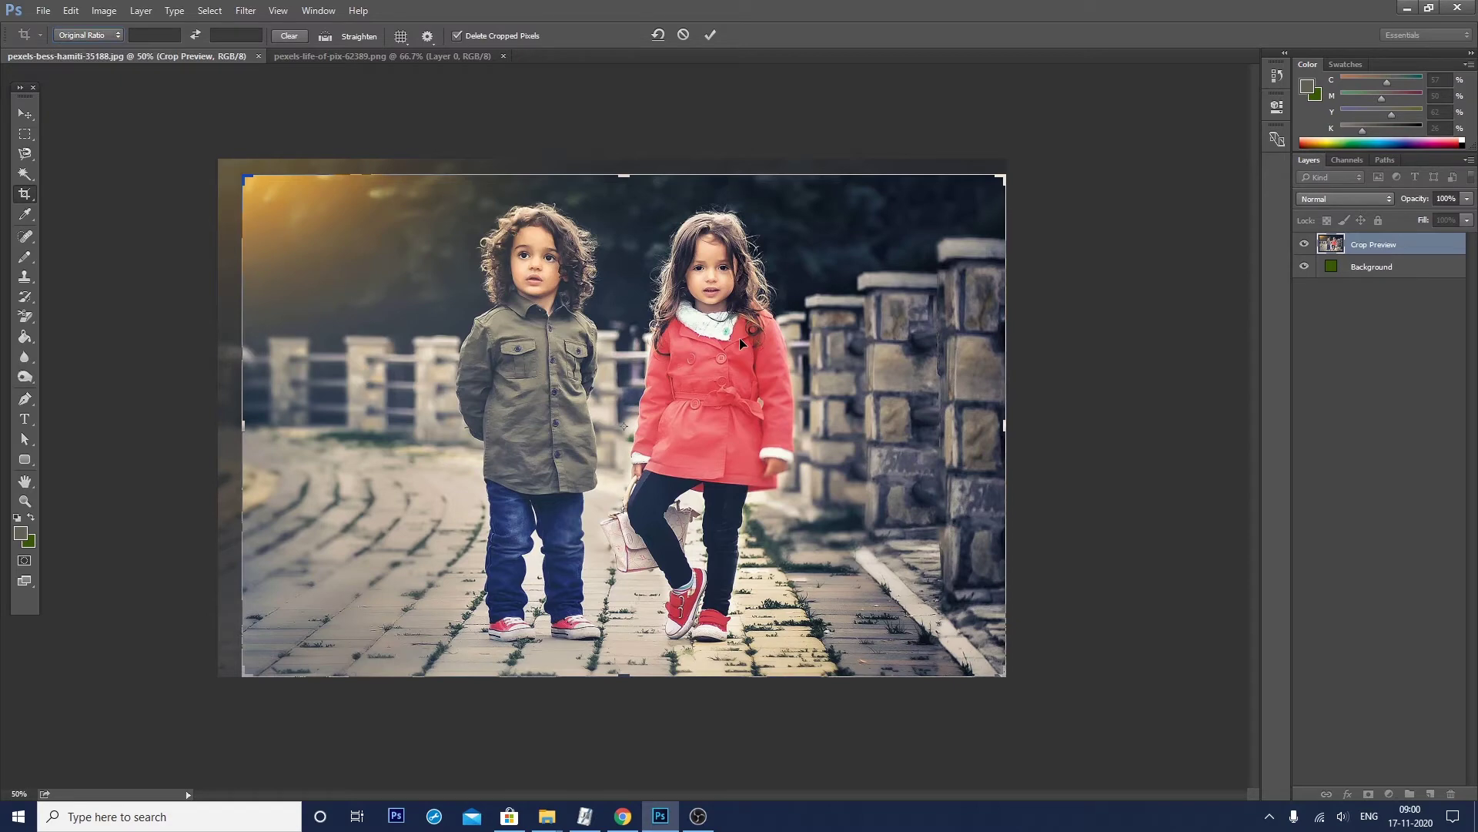
drag(245, 179, 223, 163)
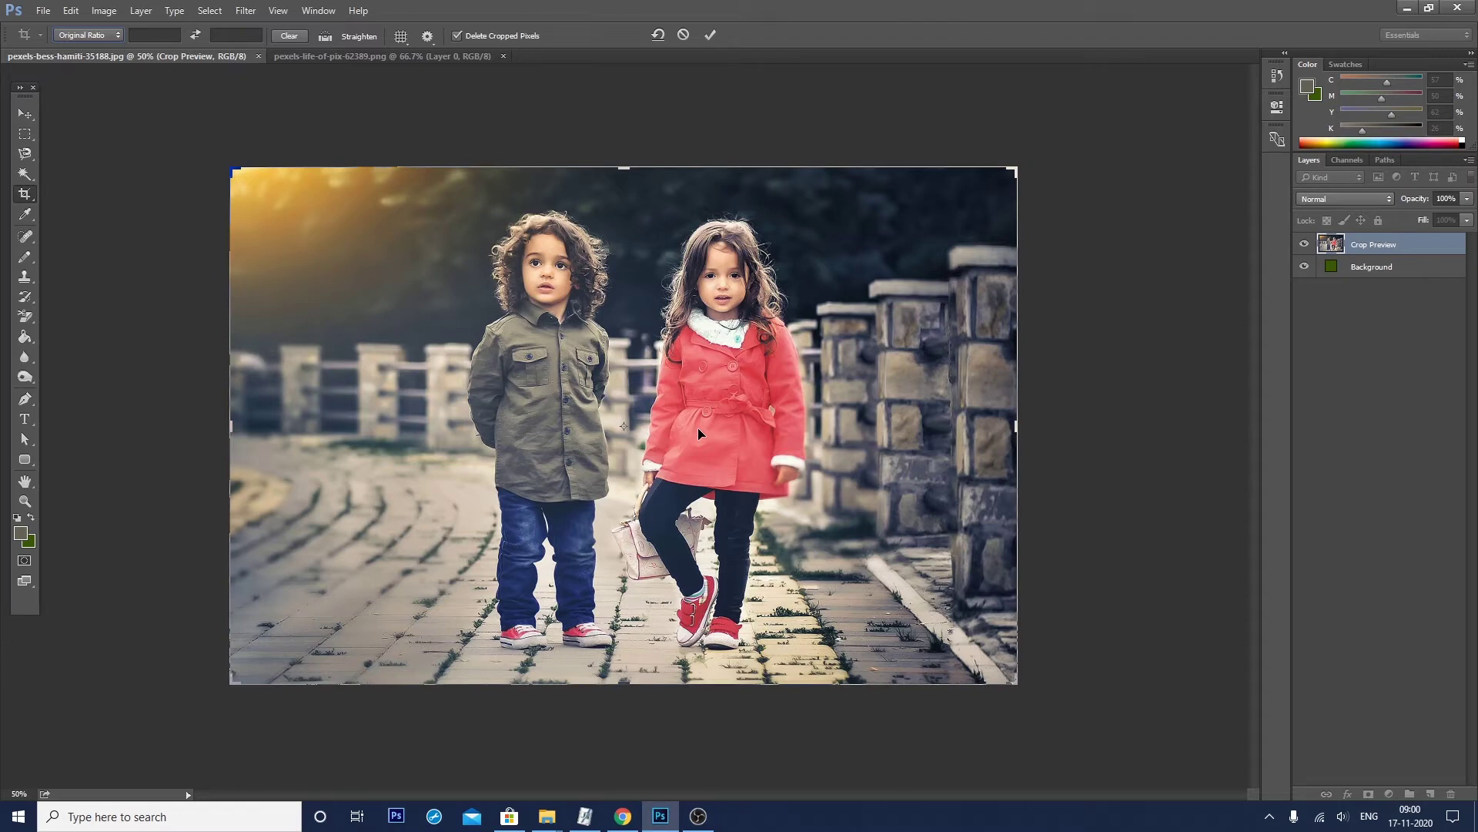
click(94, 37)
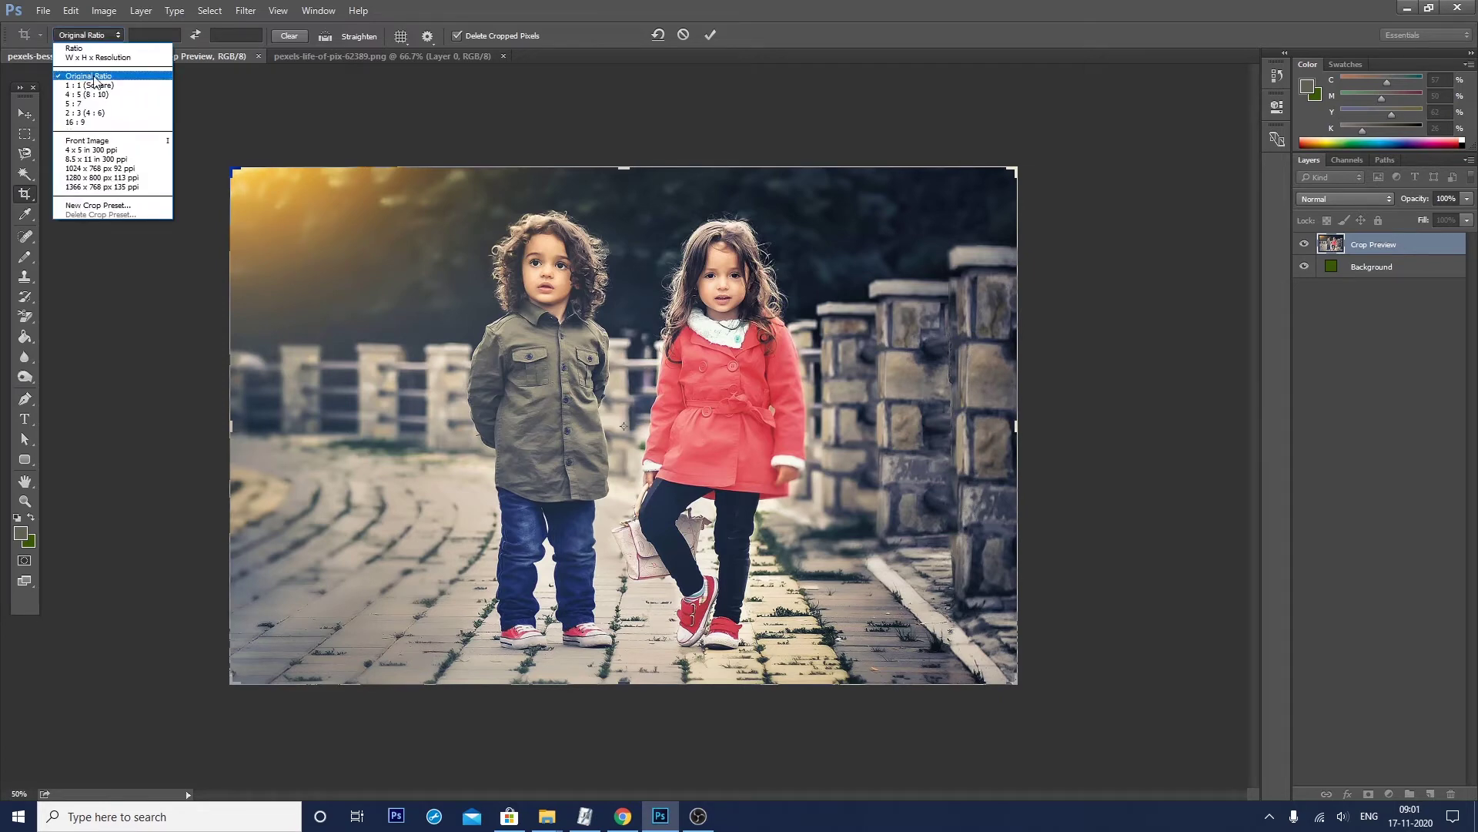
Step: Try a 1 : 1 square crop, then lock the crop to 16 : 9
click(94, 86)
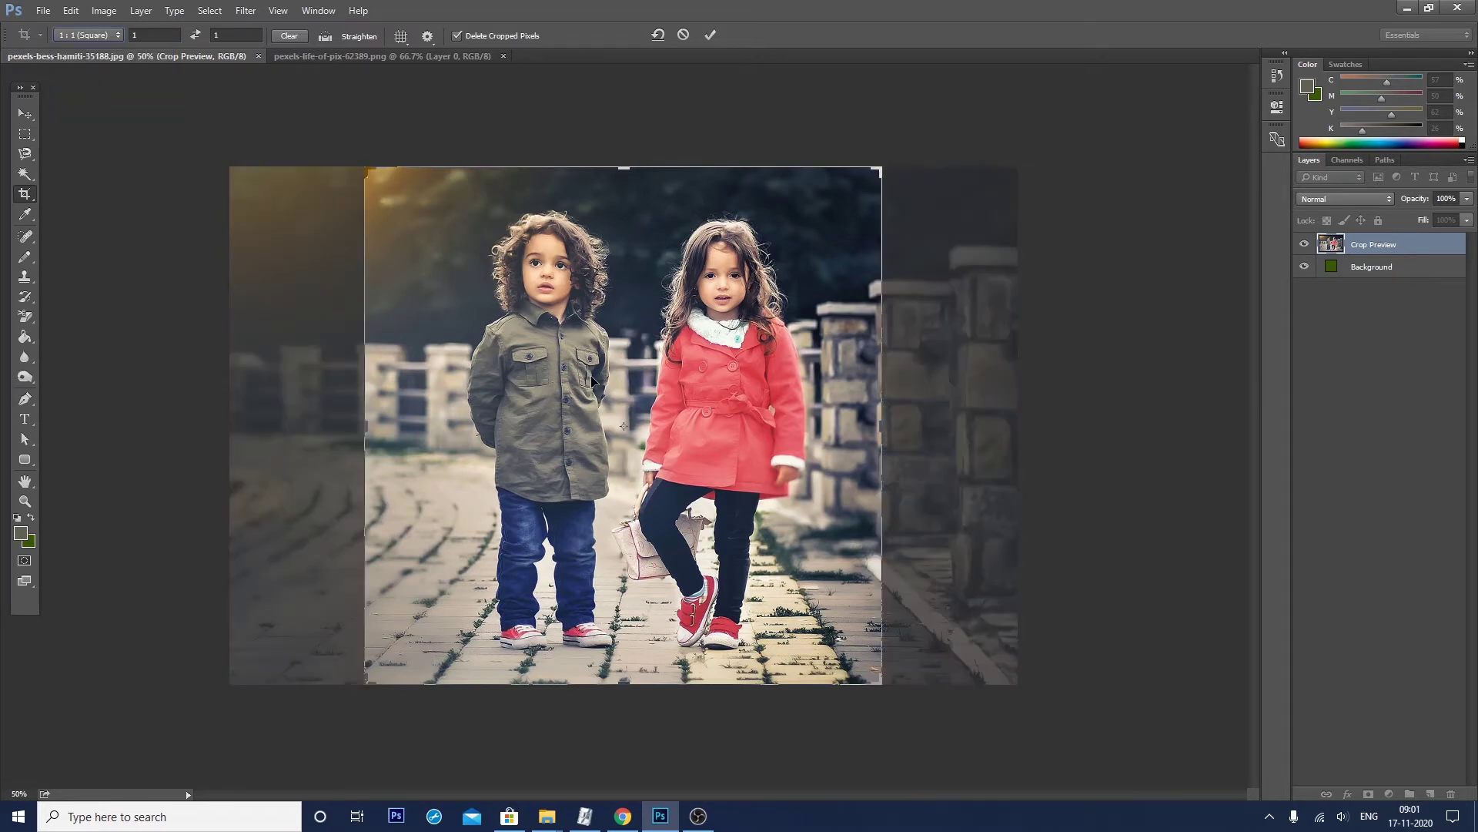
click(80, 35)
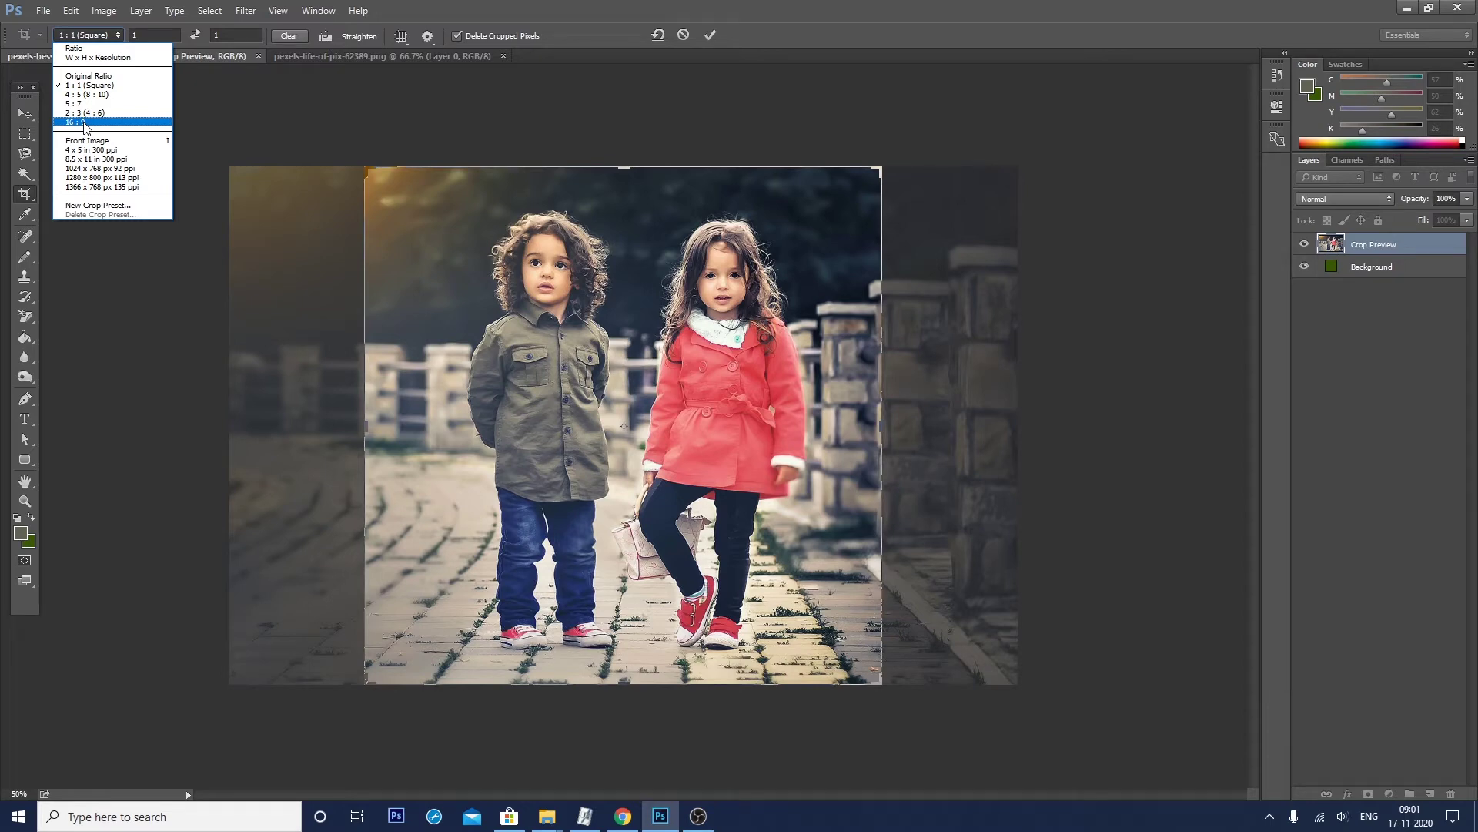
key(Escape)
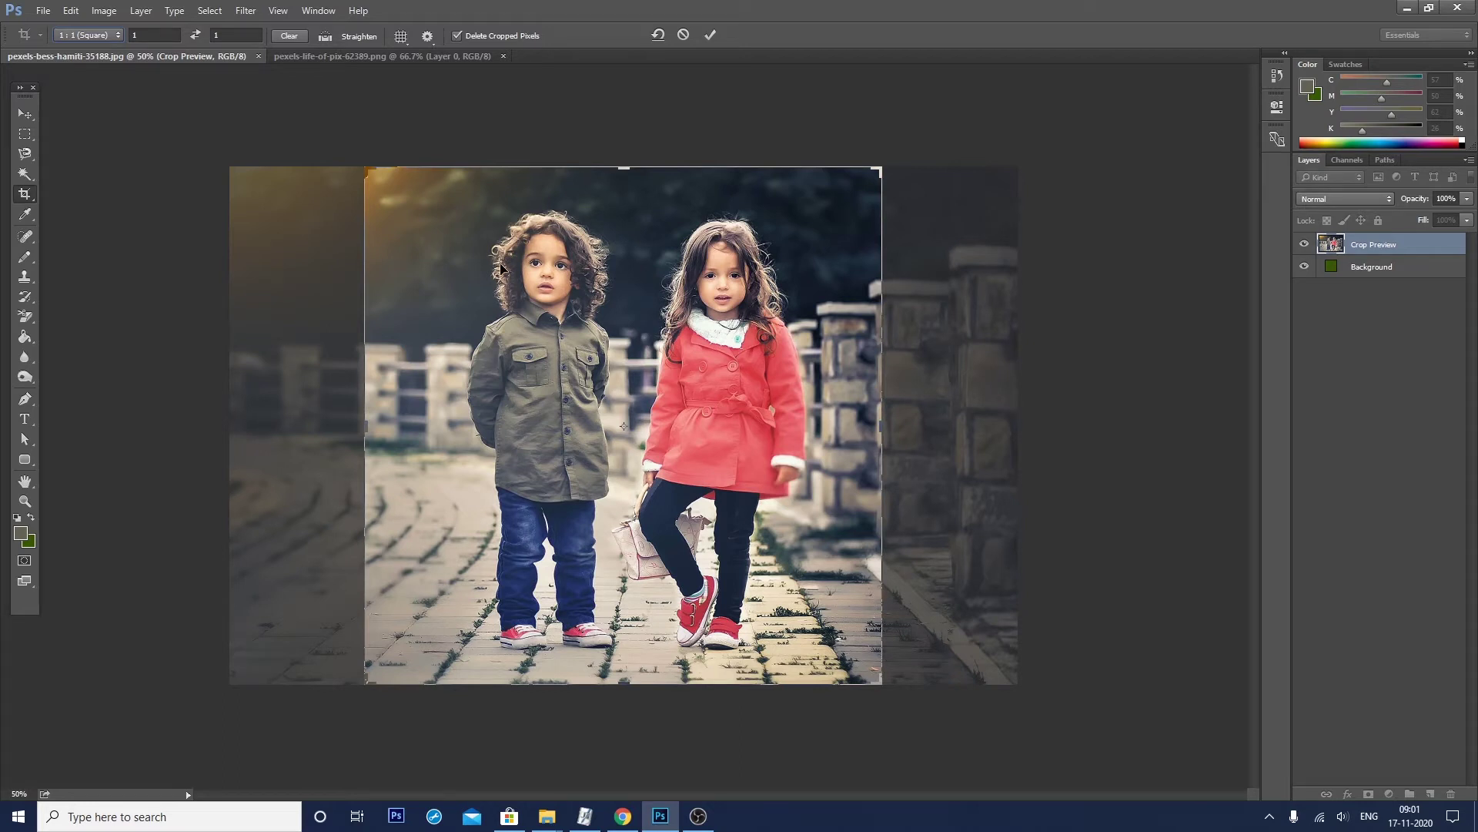
click(56, 37)
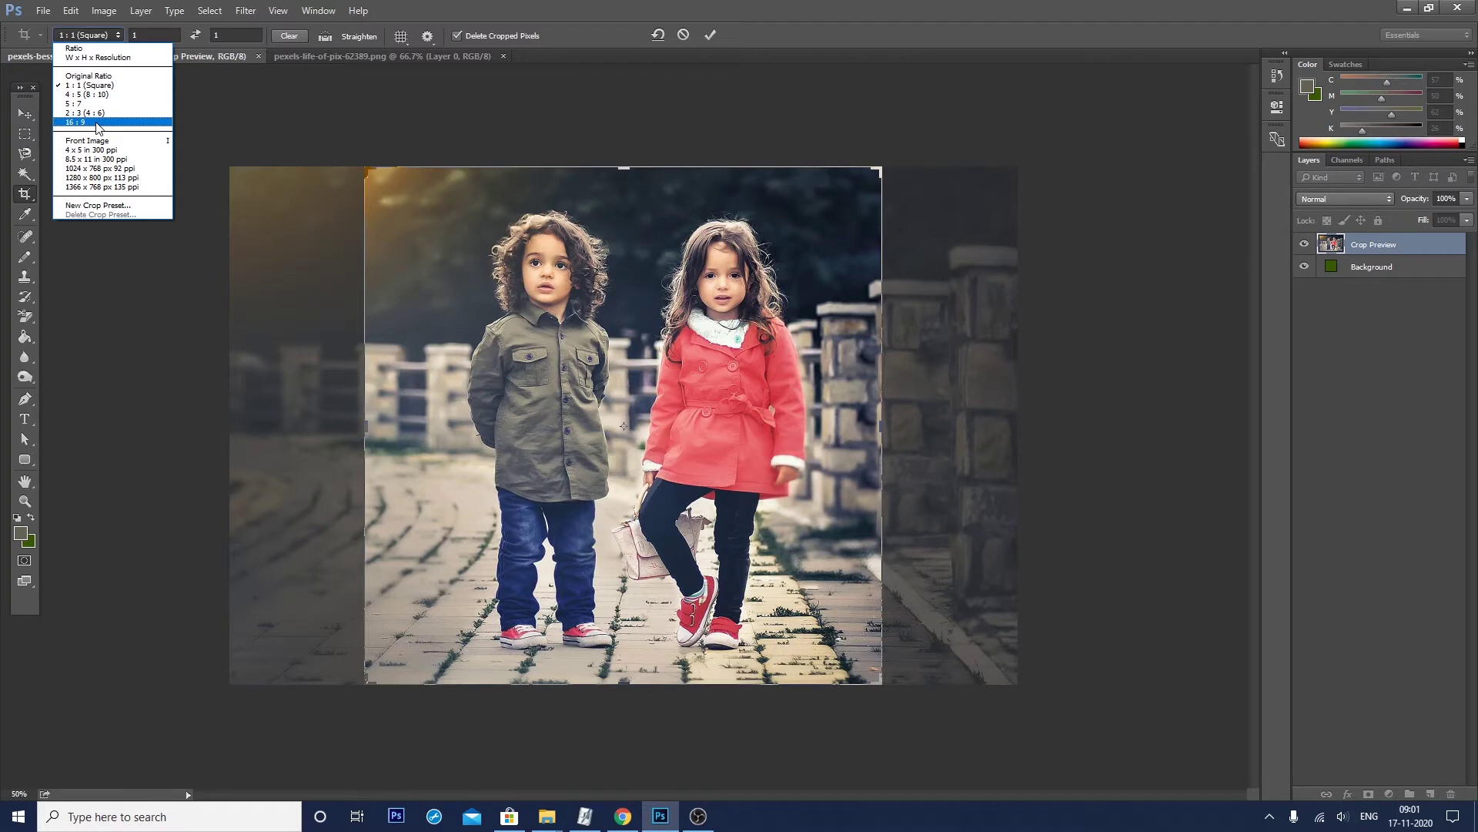
click(98, 123)
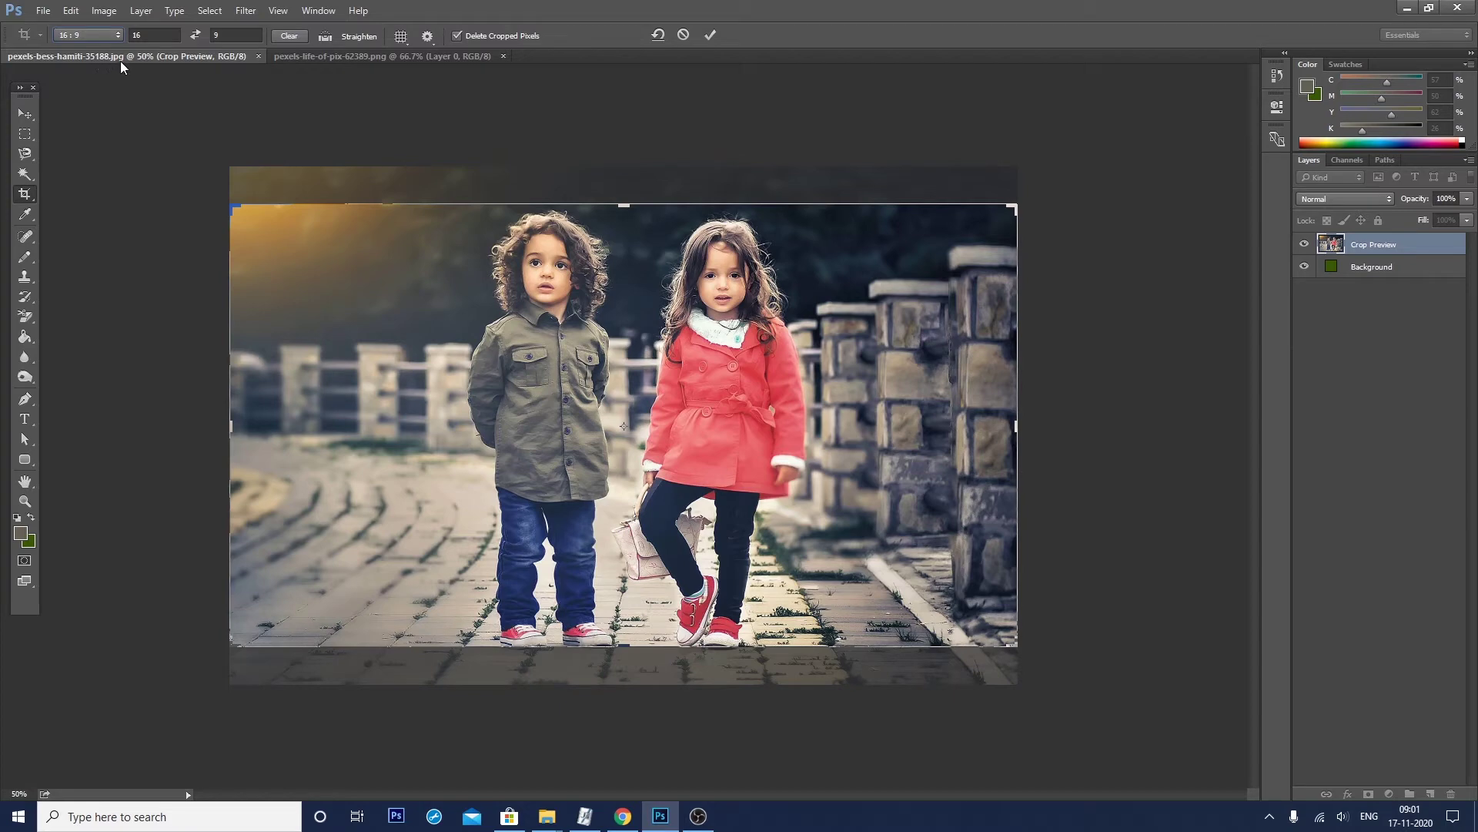
Step: Switch the crop preset to a custom Ratio and select the height and width fields
click(91, 35)
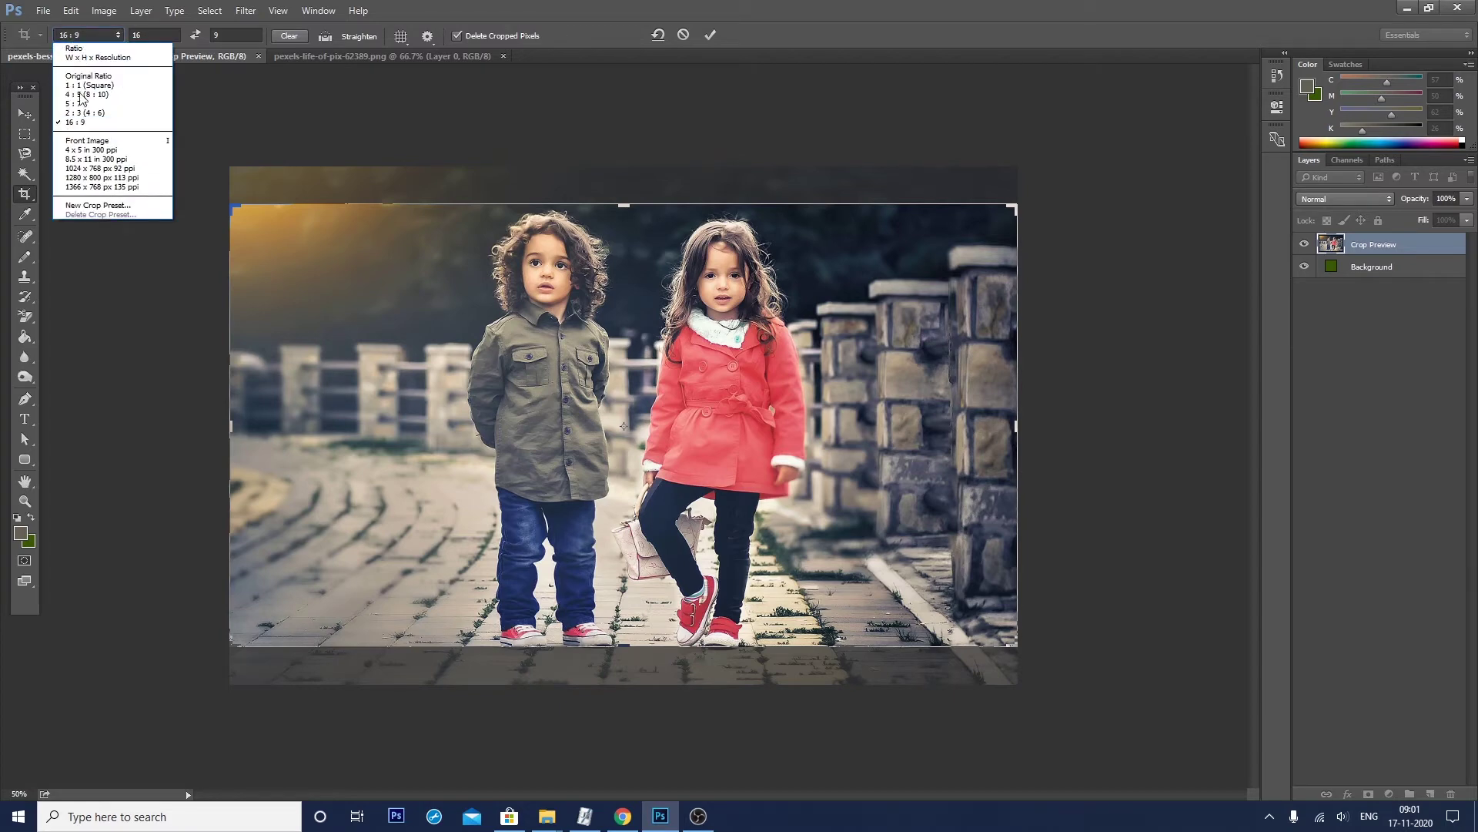
click(77, 49)
click(243, 35)
click(164, 35)
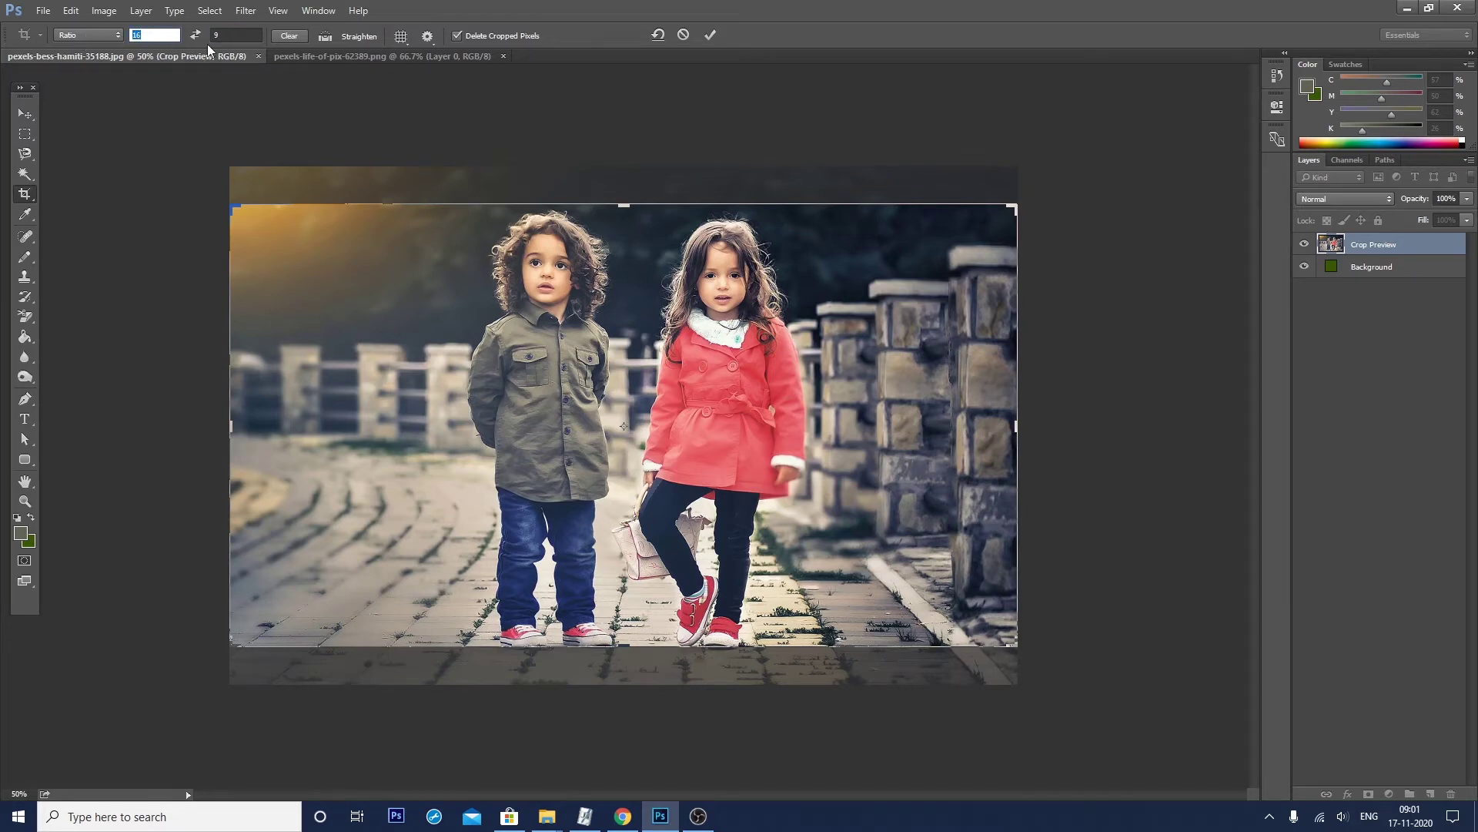
Step: Enter a 20 by 10 crop ratio after dismissing the zero-width error, then clear the ratio fields
text(0)
click(221, 36)
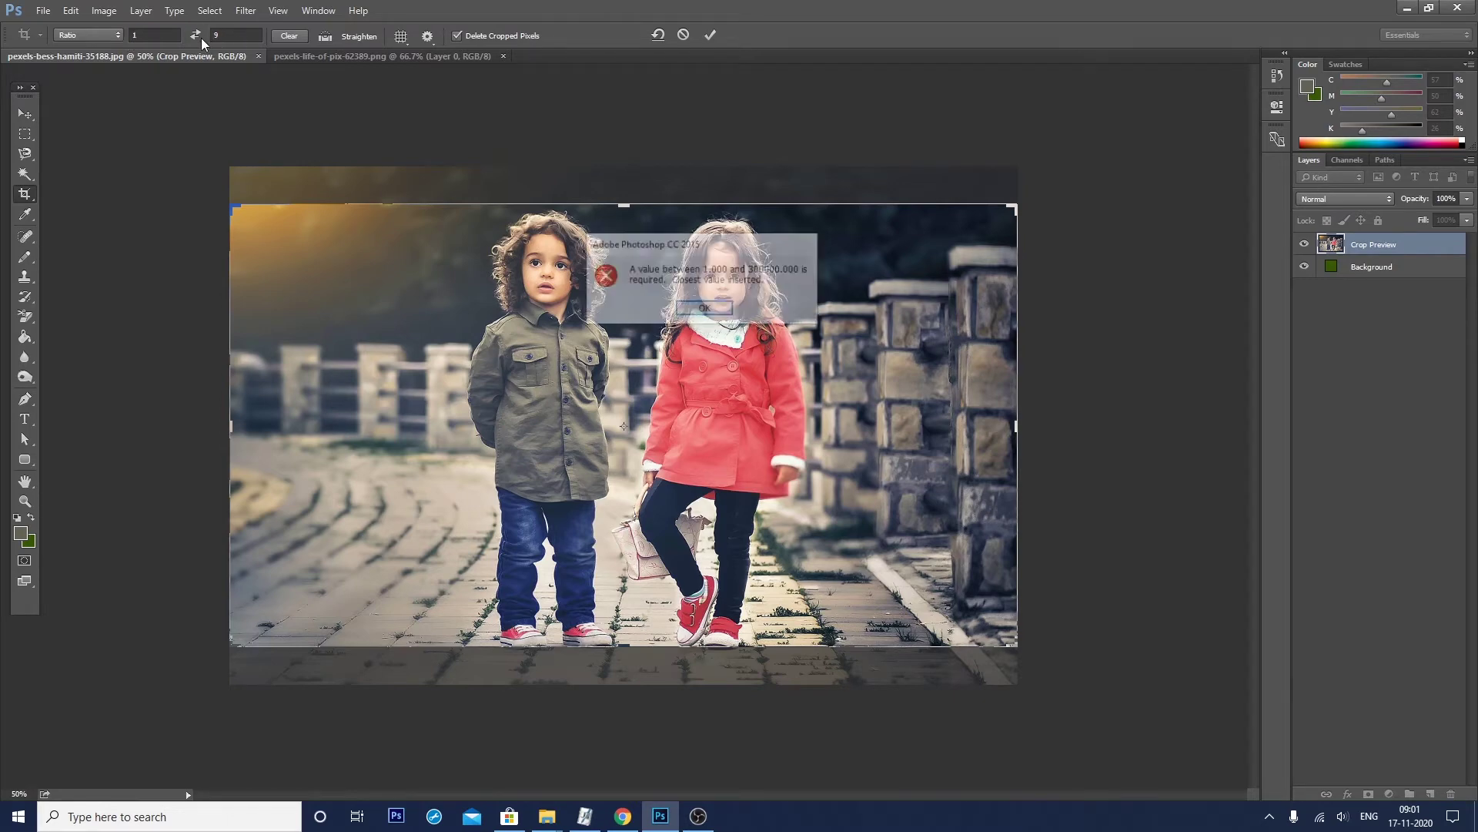
key(Return)
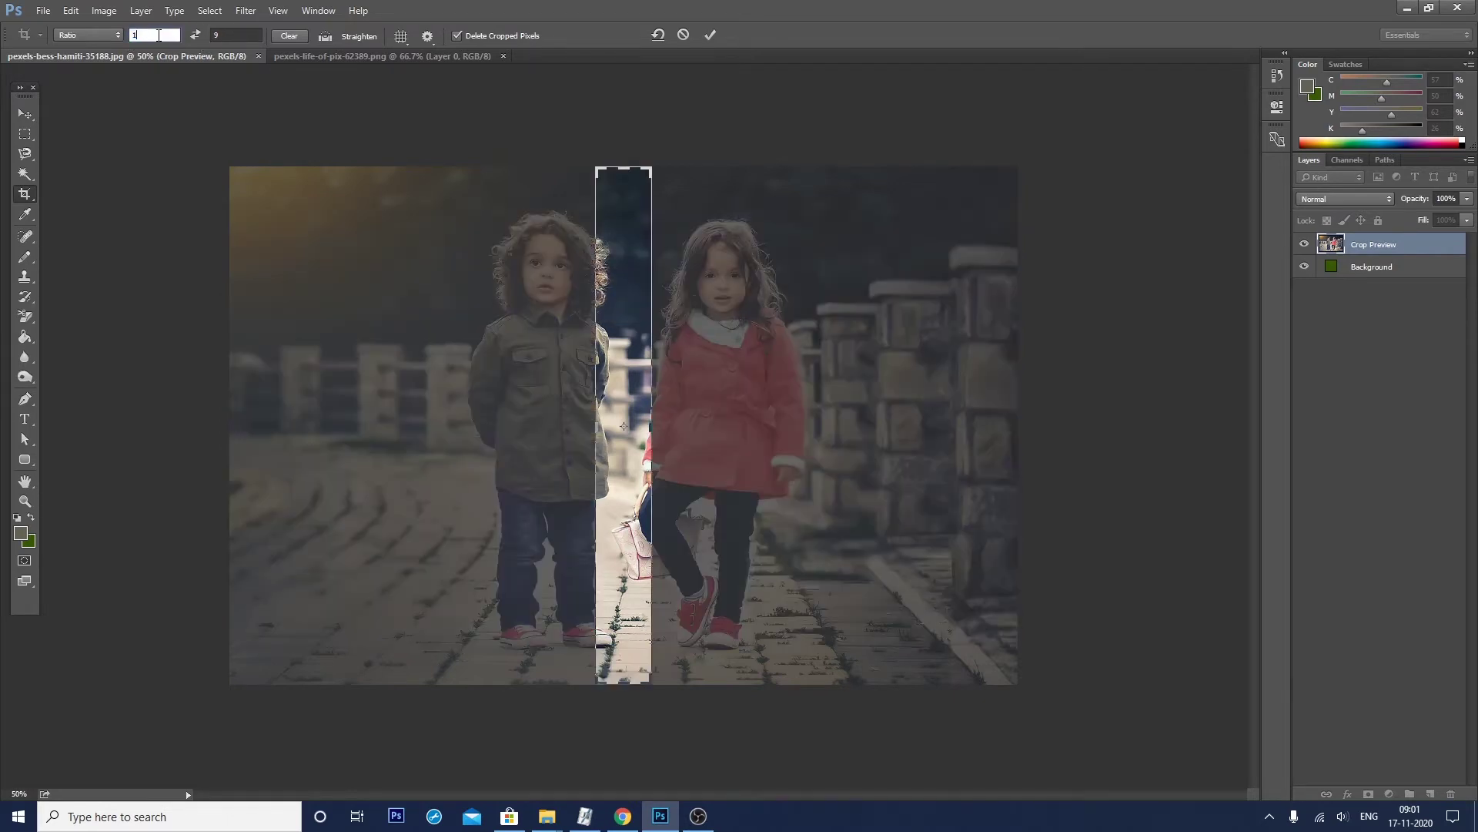
text(20)
key(Tab)
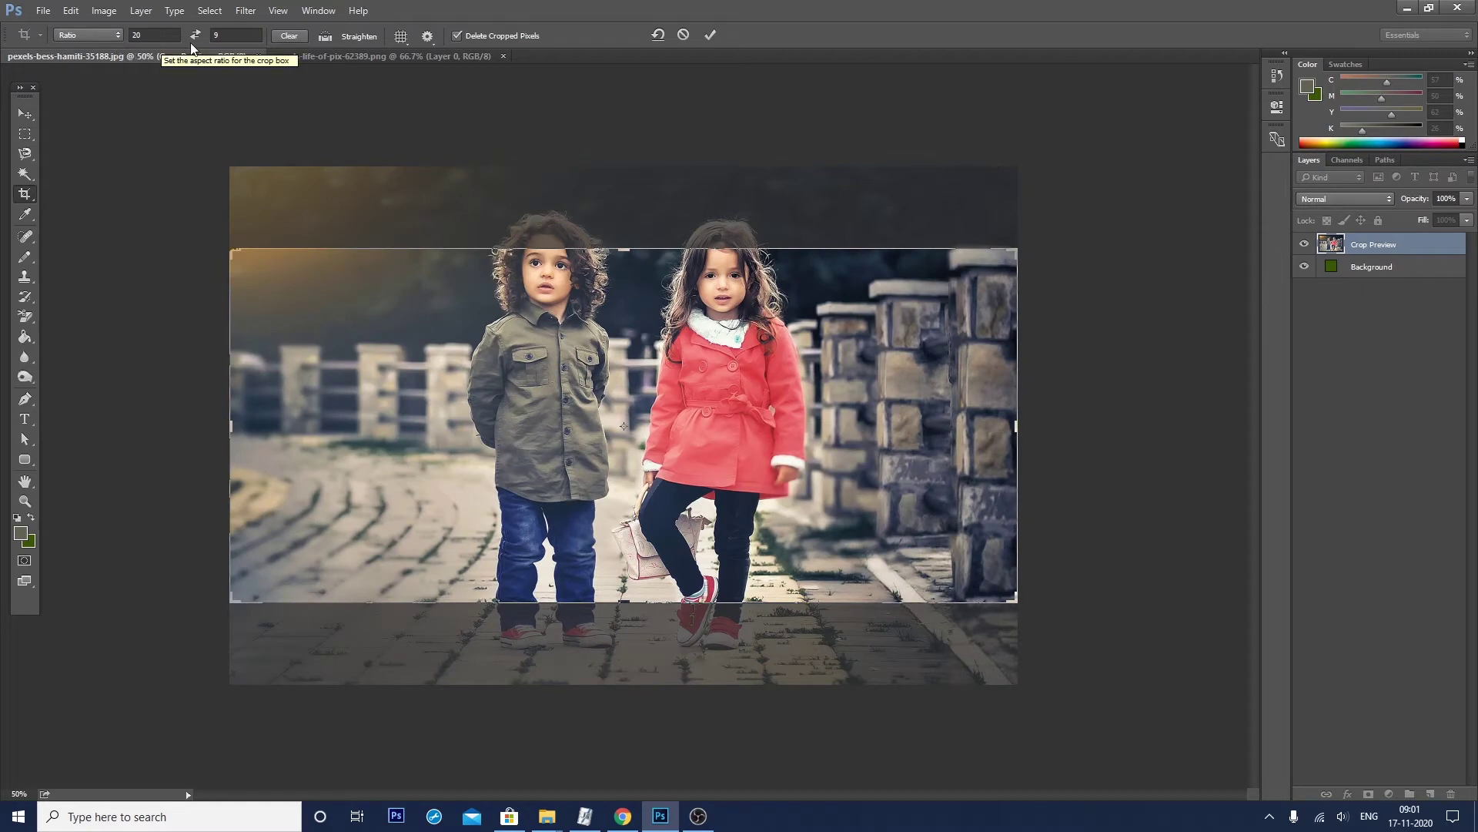
text(10)
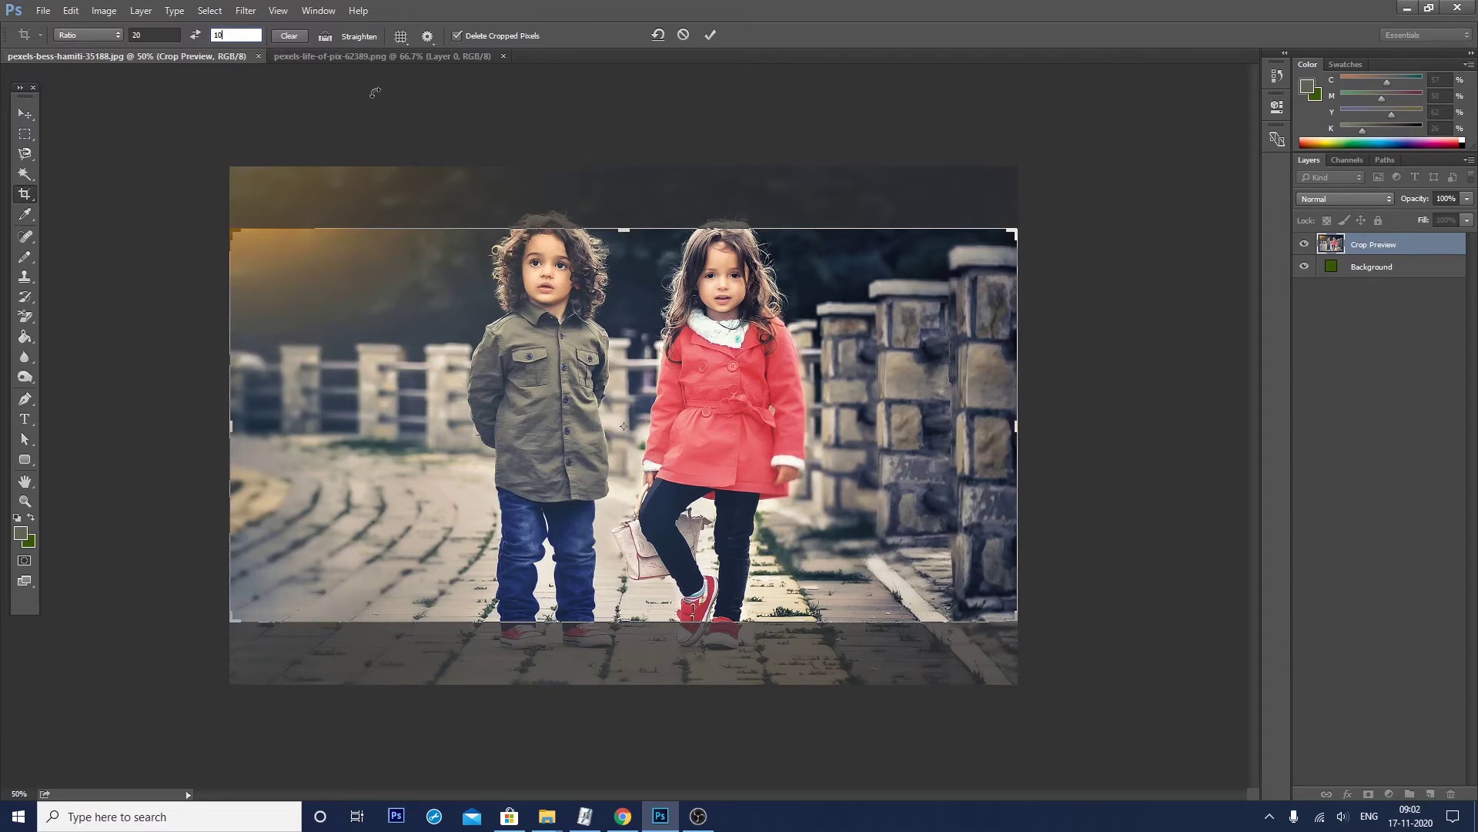
click(288, 36)
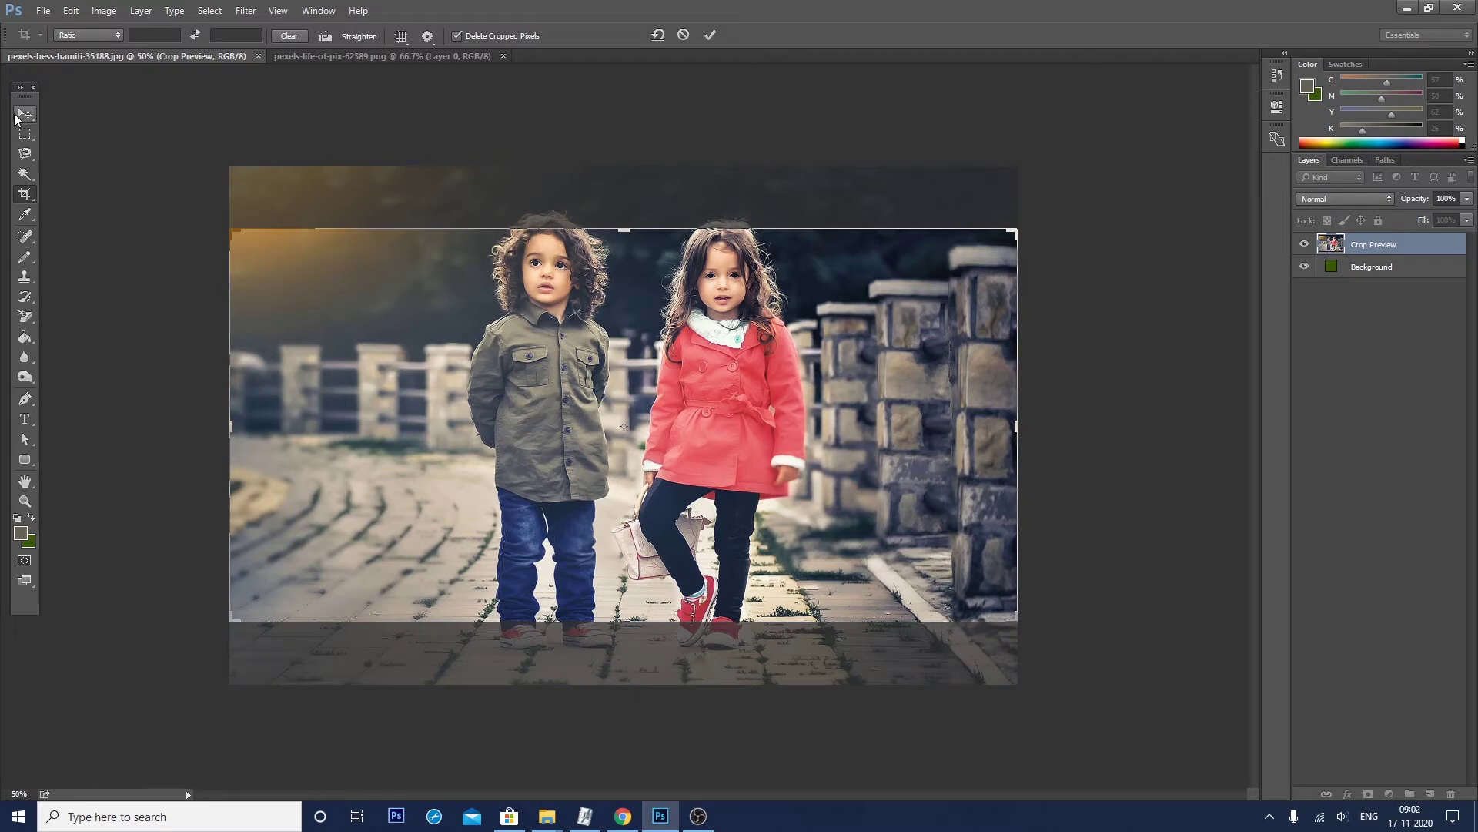
click(42, 11)
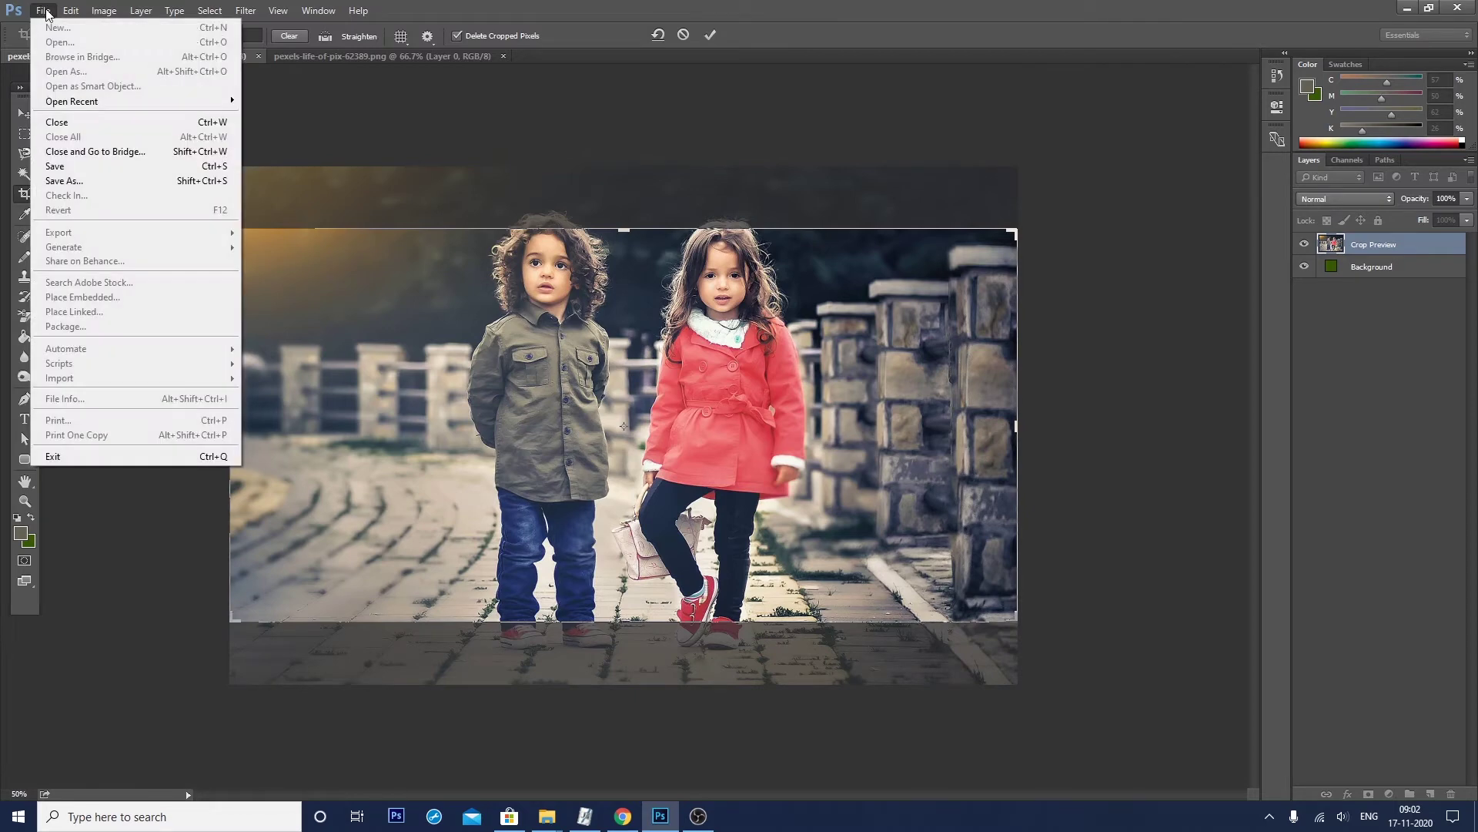
Step: Revert the children photo to its uncropped original with File > Revert, then switch to the beach photo
click(517, 288)
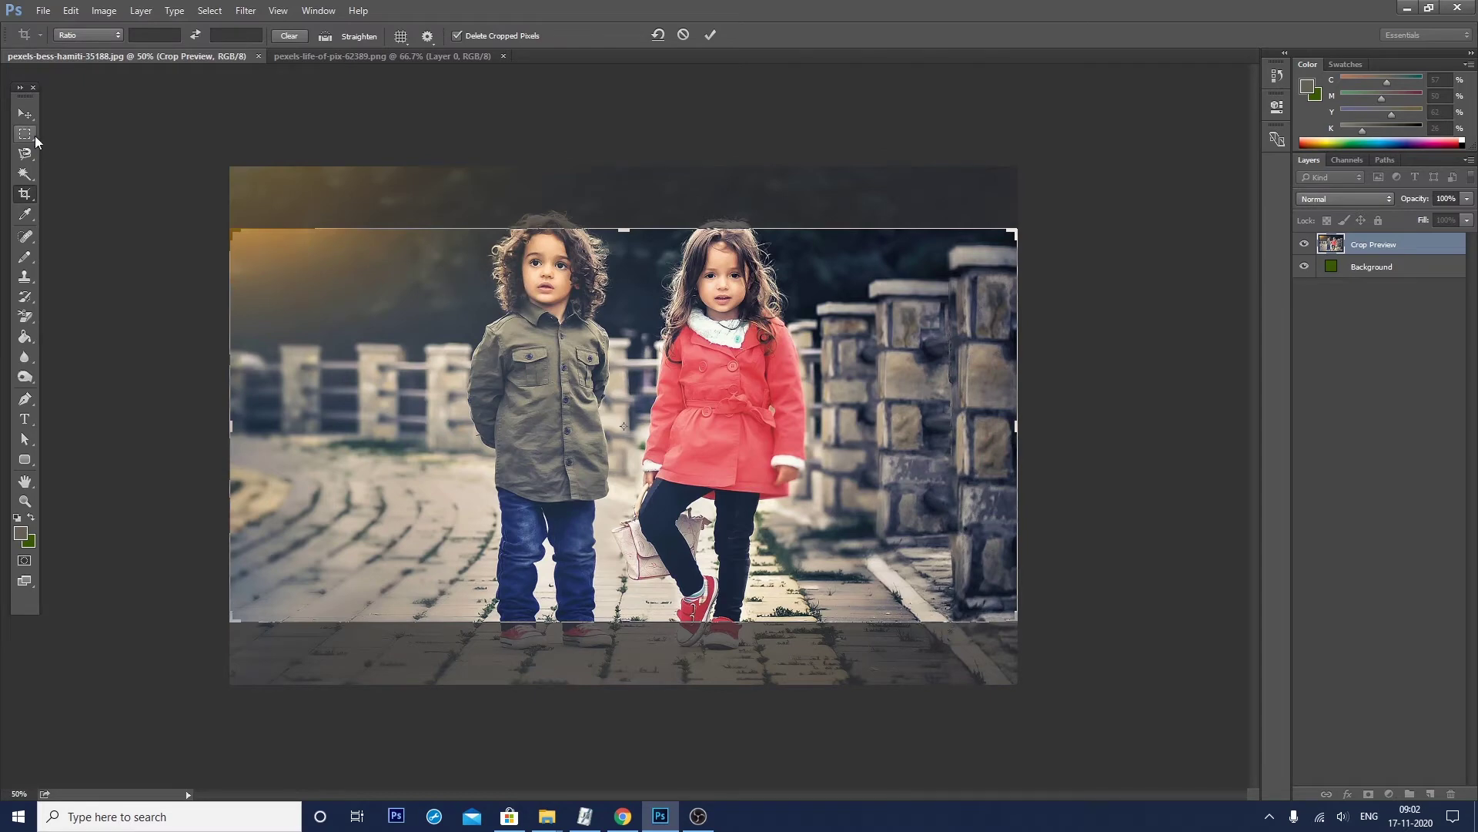
key(Return)
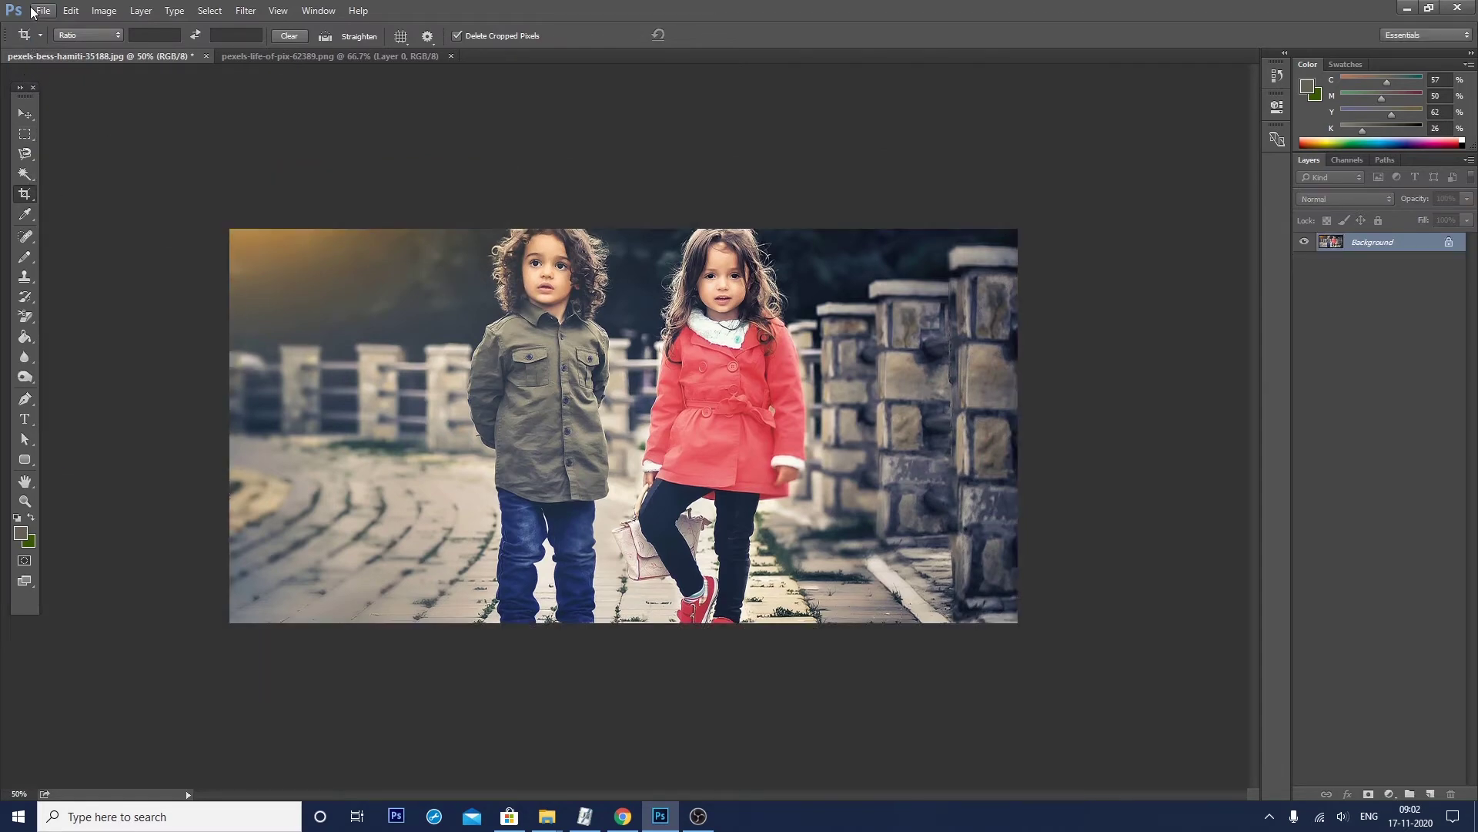
click(43, 11)
click(116, 209)
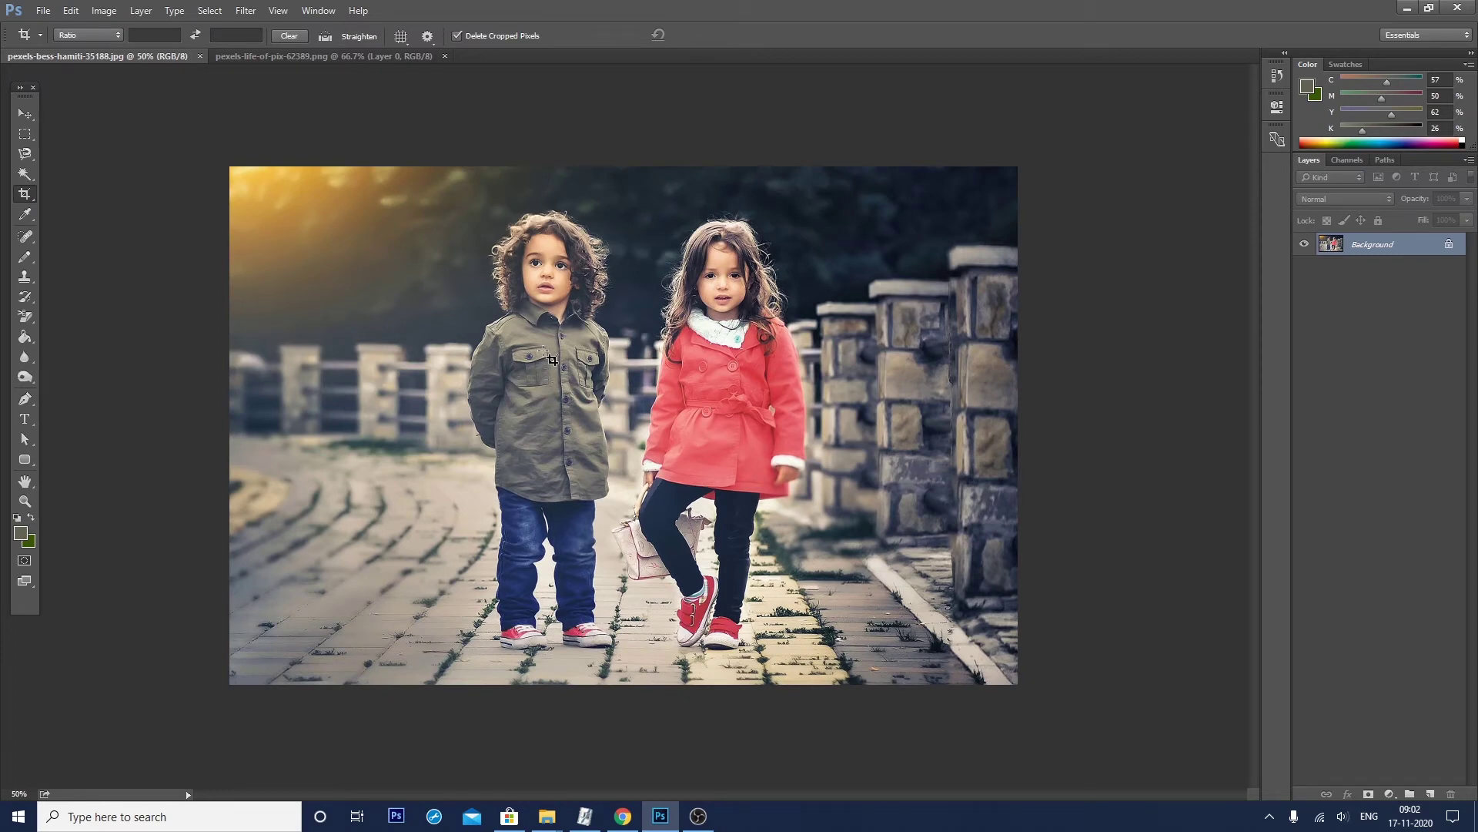
click(354, 41)
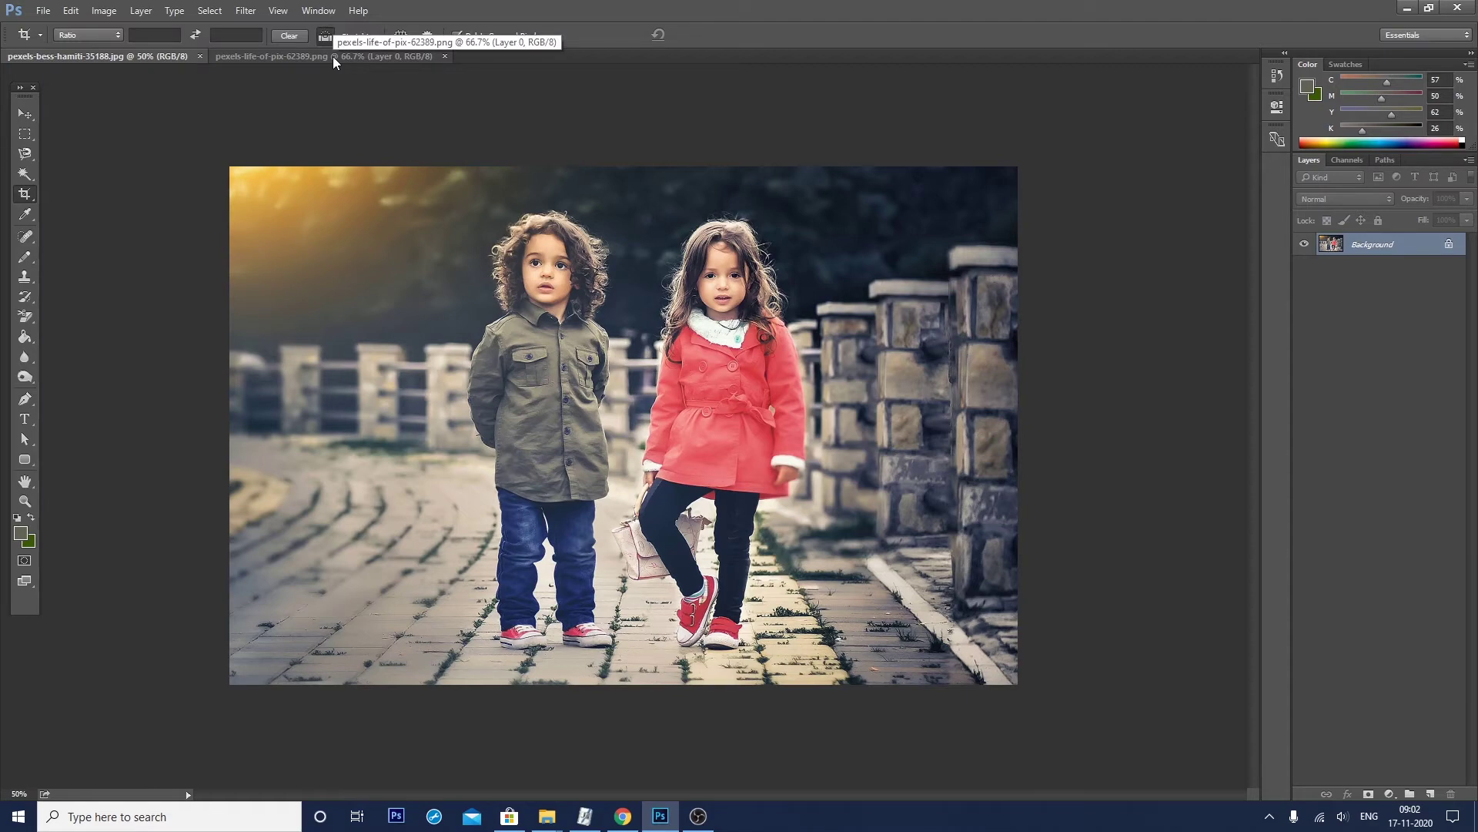
click(333, 58)
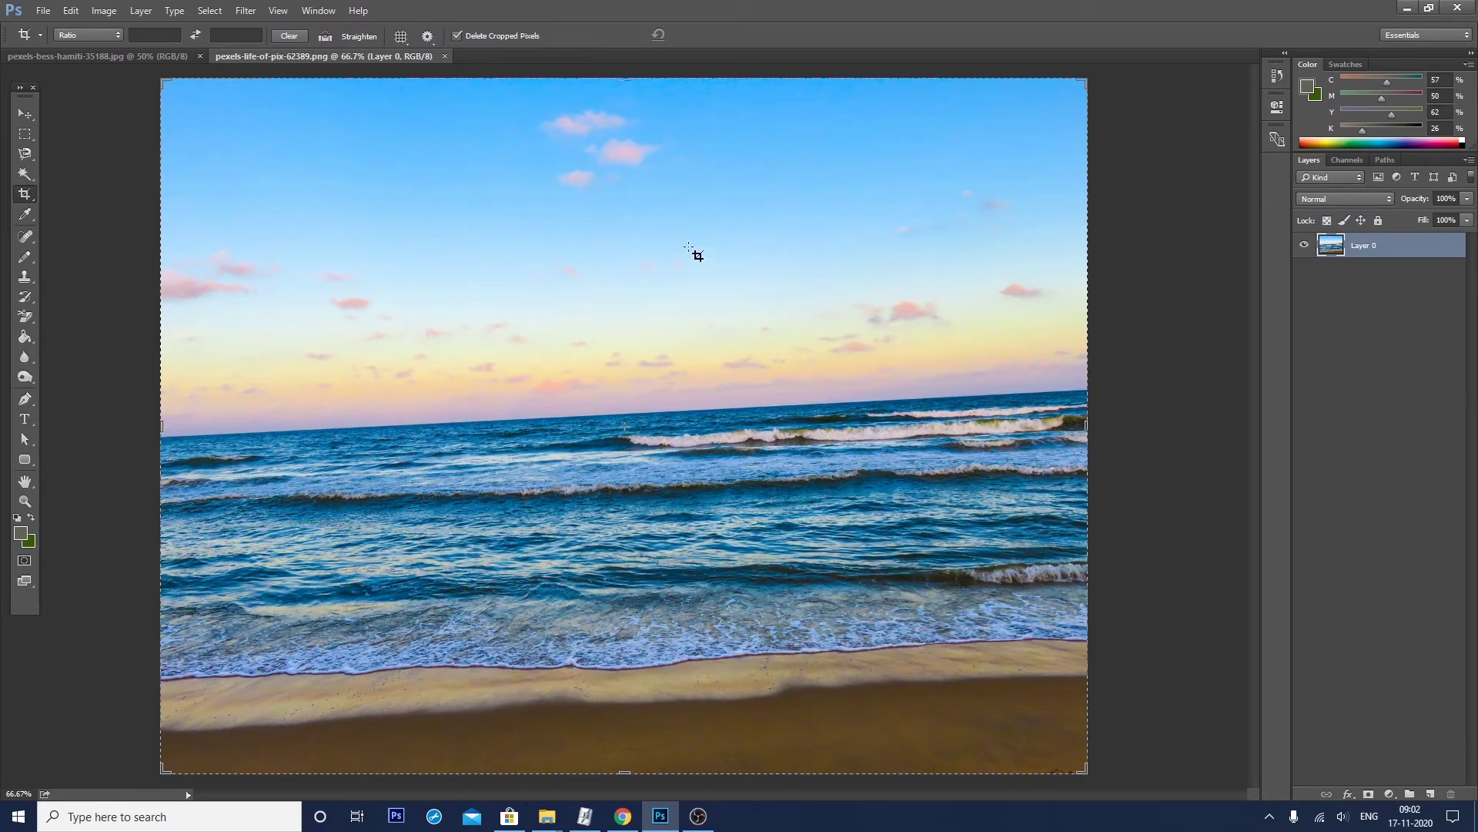
Step: Show rulers and place a horizontal guide at about 600 px along the beach horizon
key(ctrl)
key(ctrl+r)
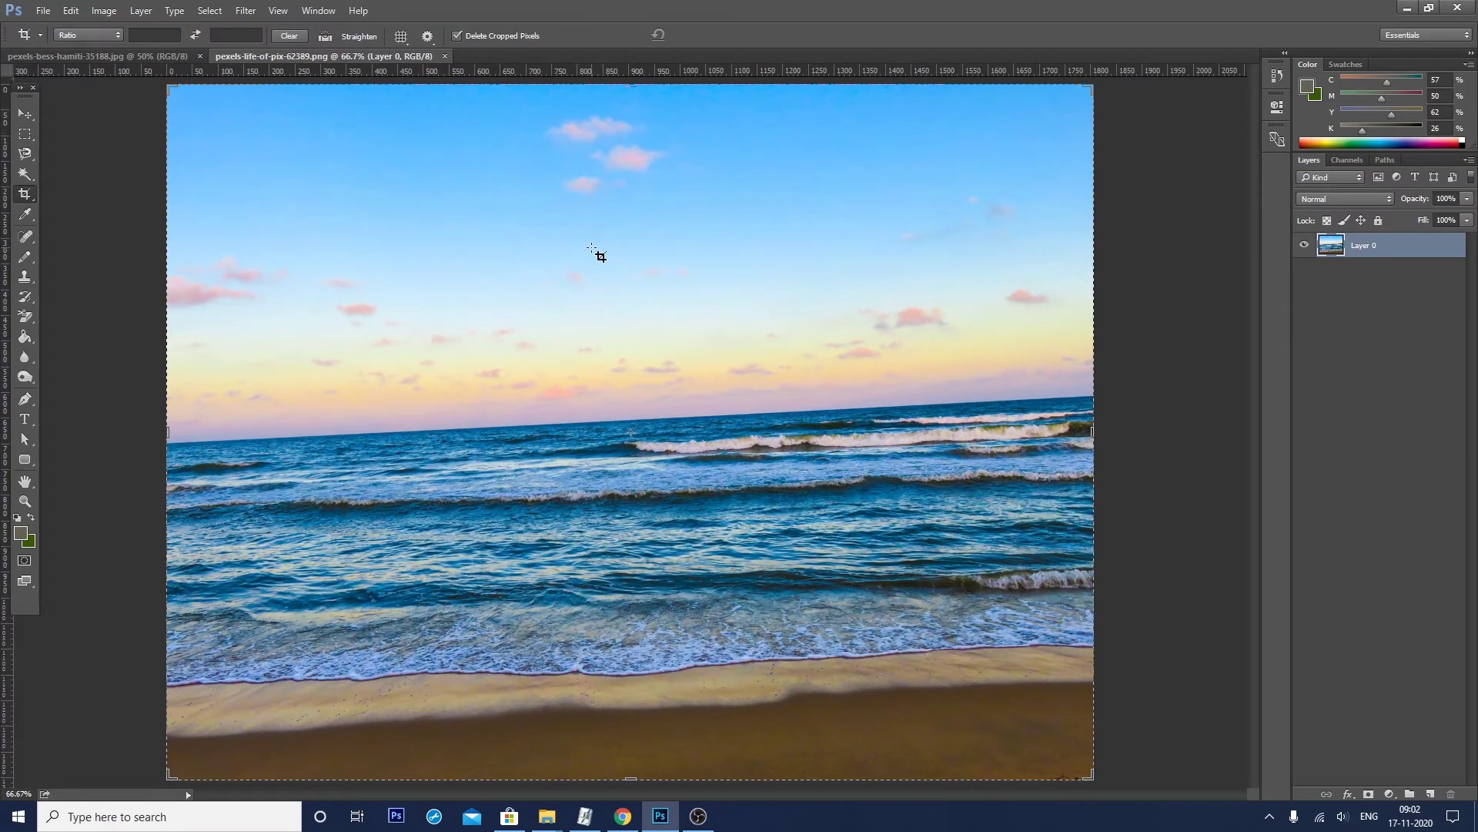
drag(676, 72, 701, 398)
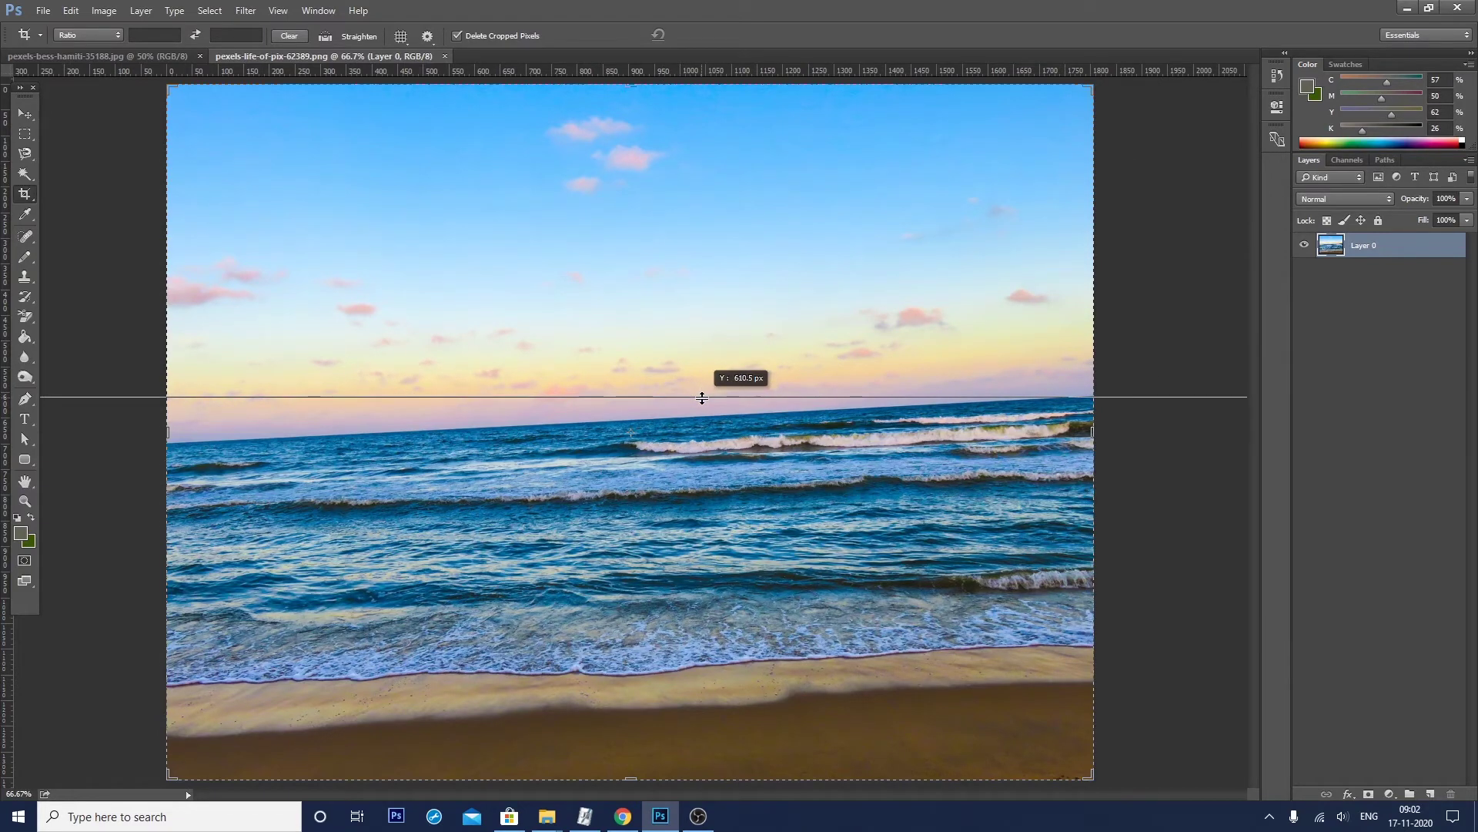
drag(701, 398, 701, 397)
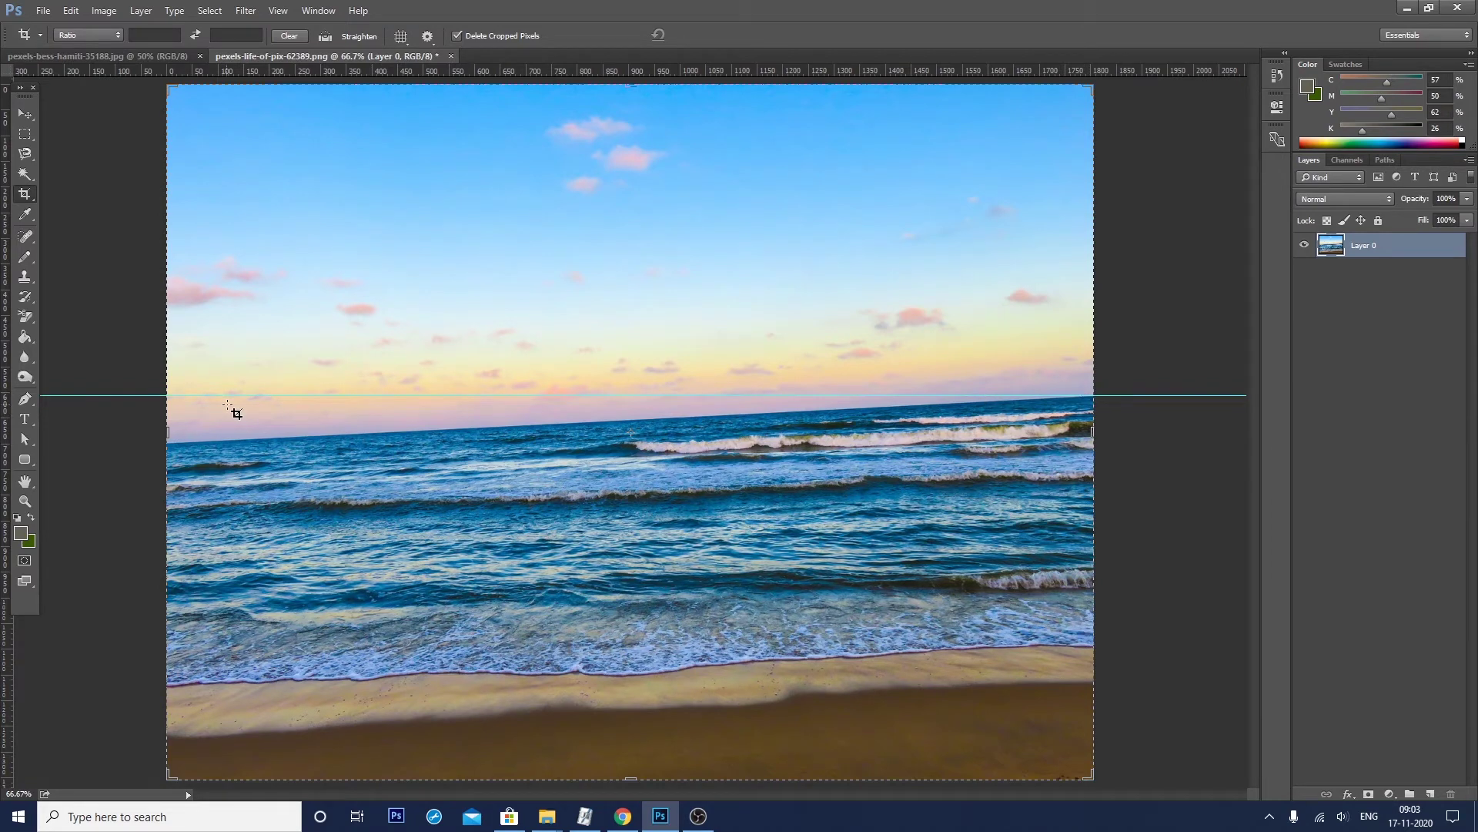
Step: Straighten the beach photo about 2.9° by tracing the horizon, and apply the crop
click(322, 40)
click(164, 445)
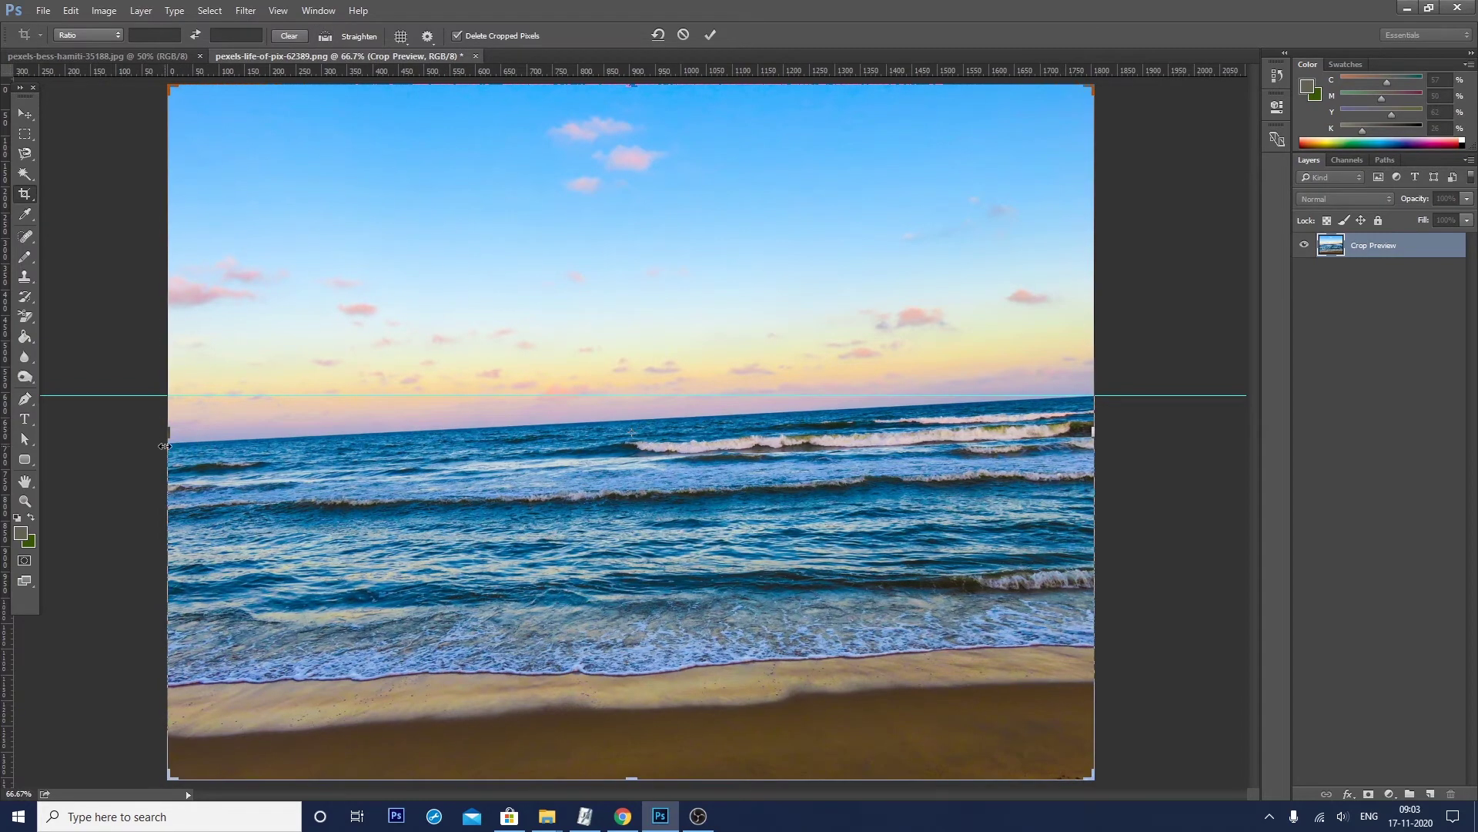
click(324, 36)
drag(168, 442, 1094, 397)
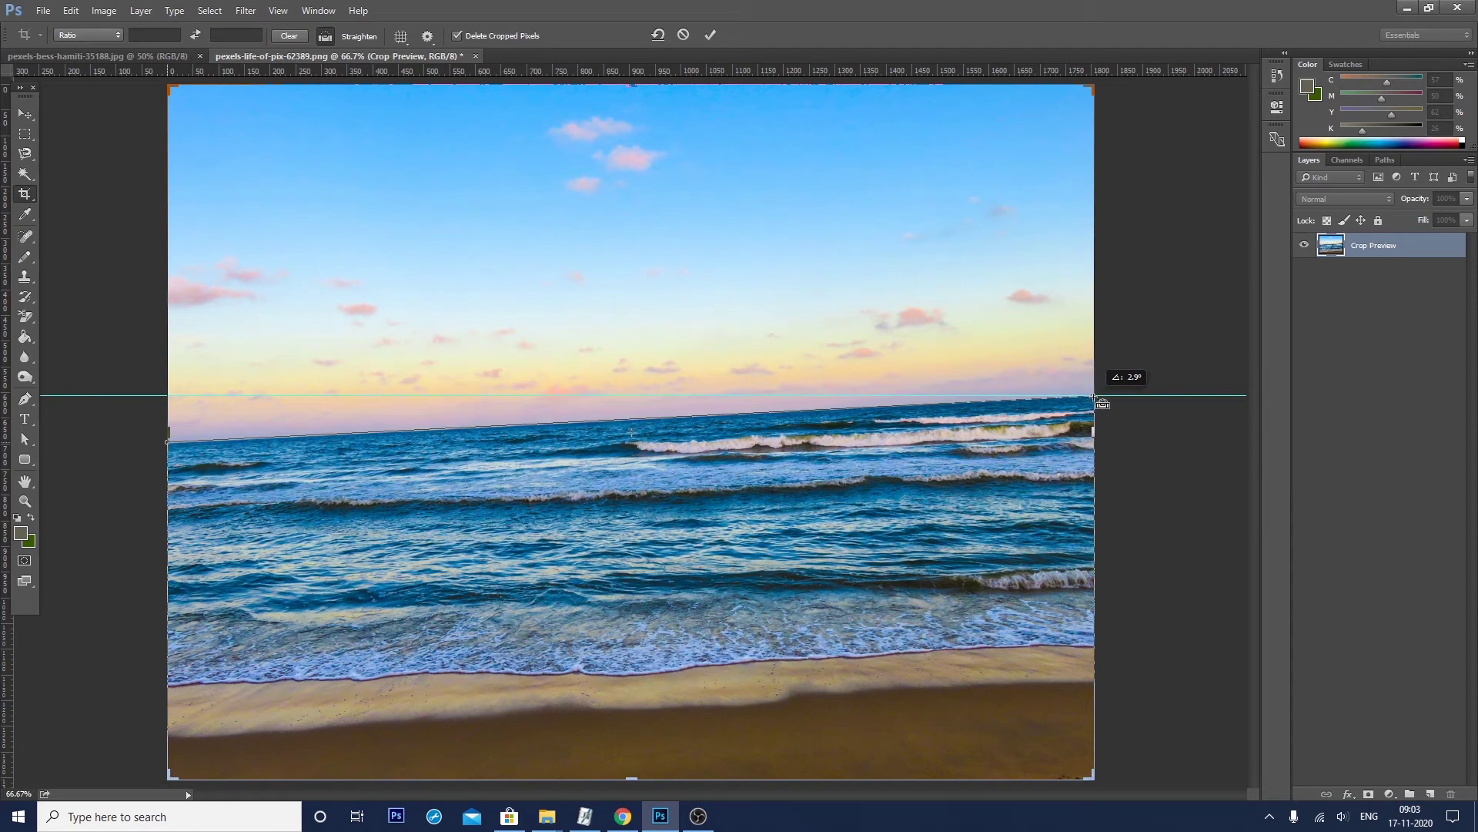
drag(1094, 397, 1094, 397)
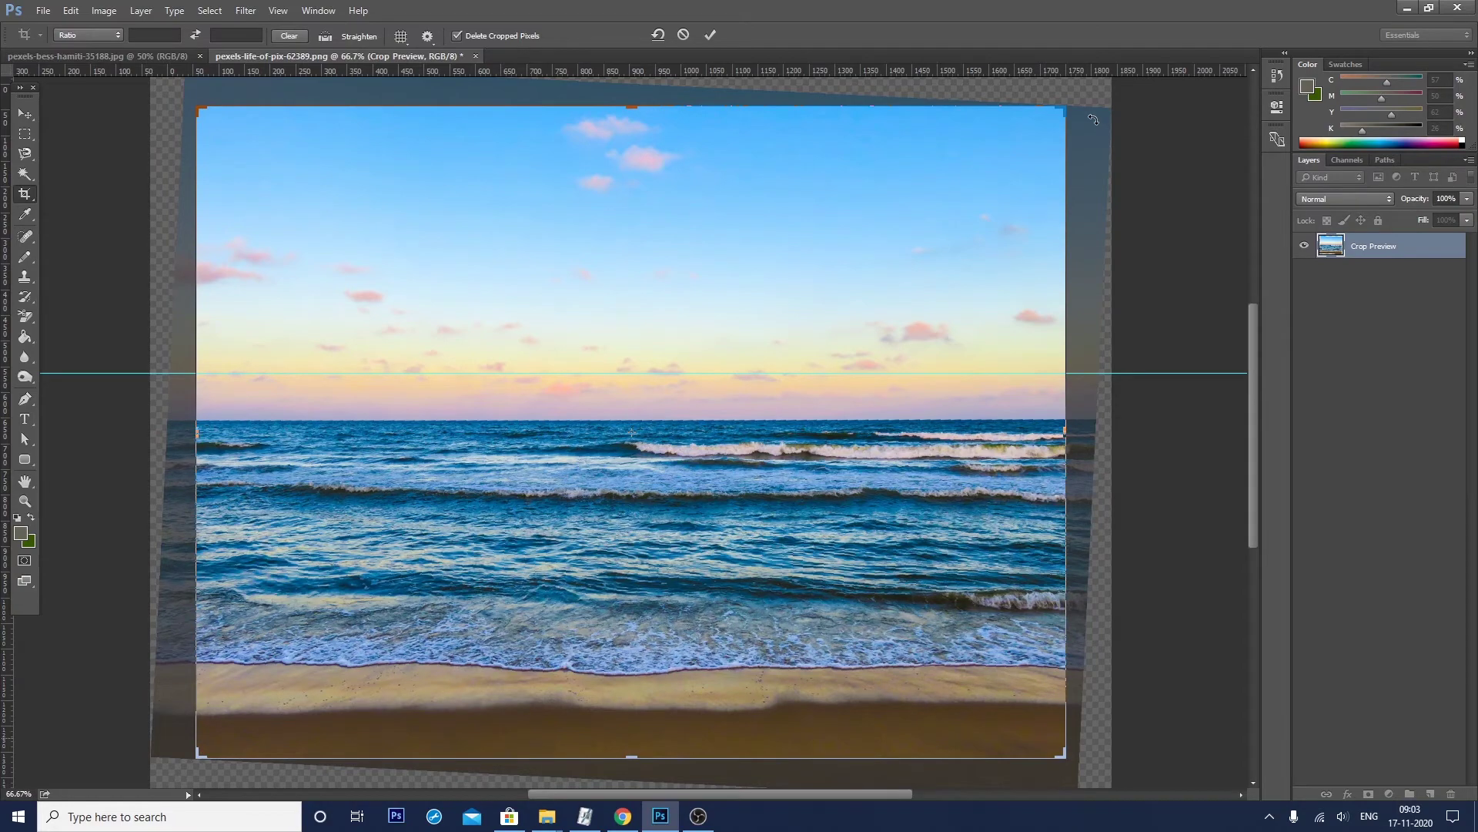
key(Return)
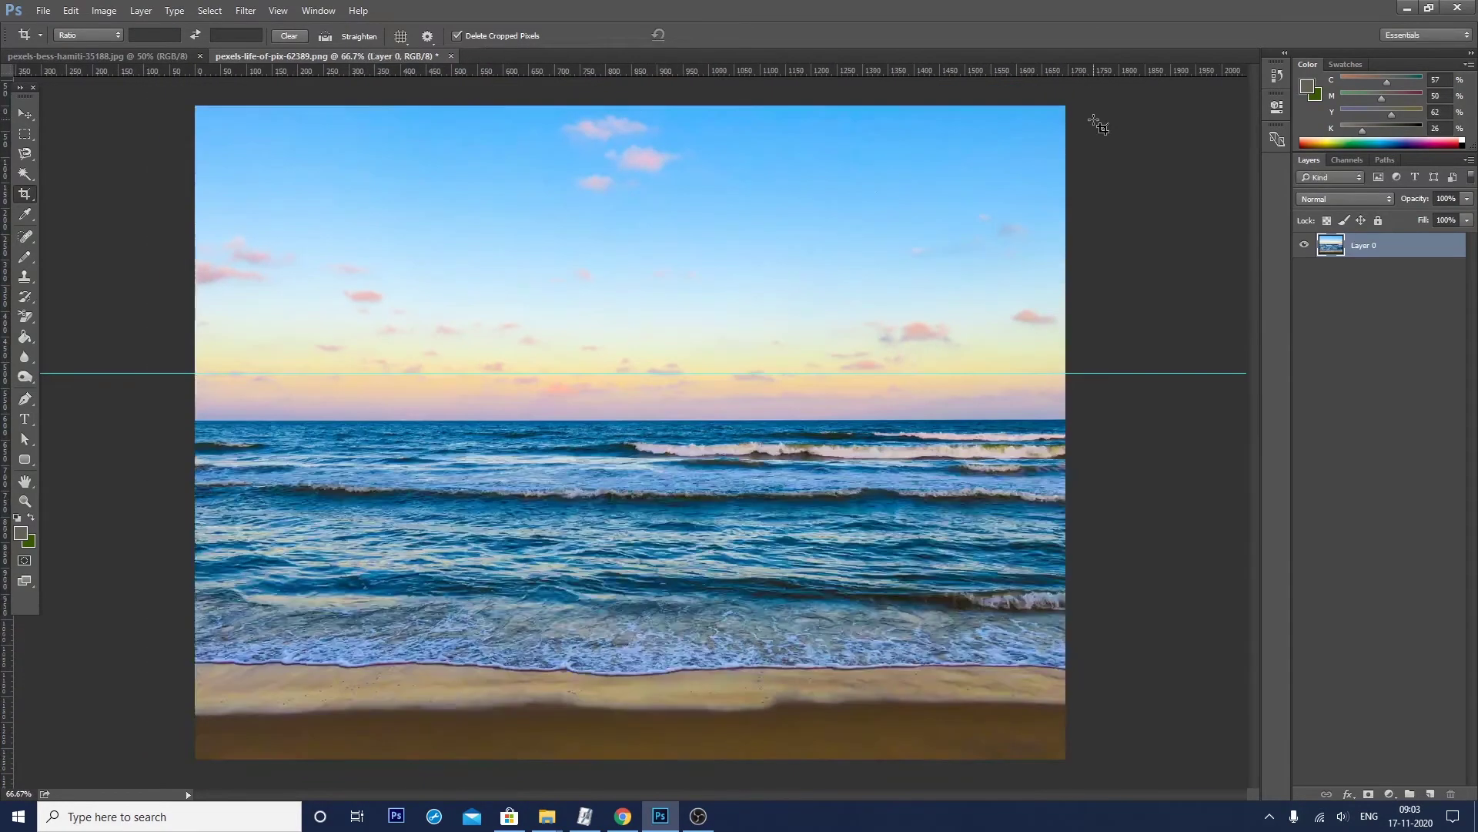
key(v)
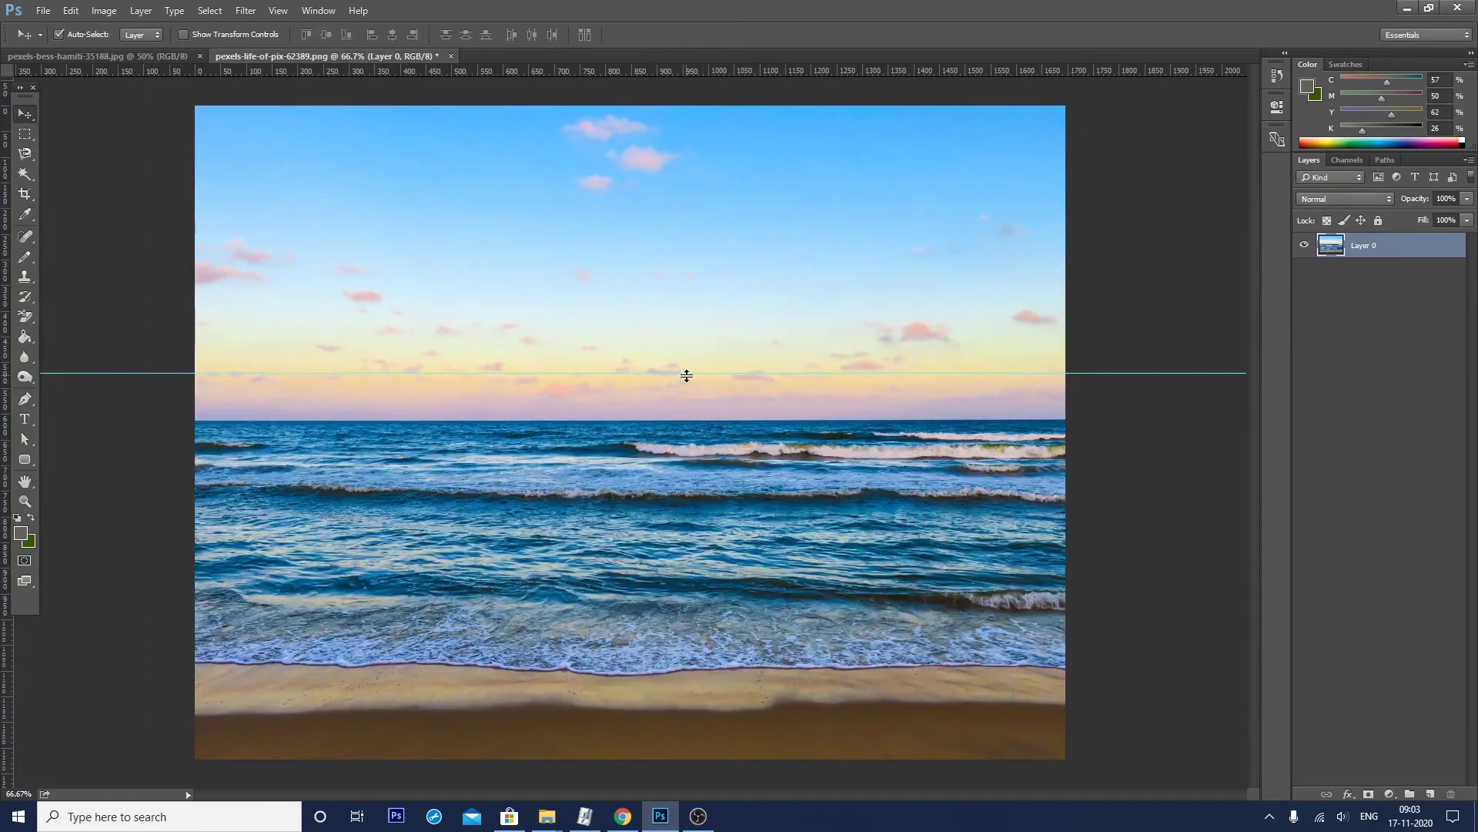
drag(683, 374, 684, 420)
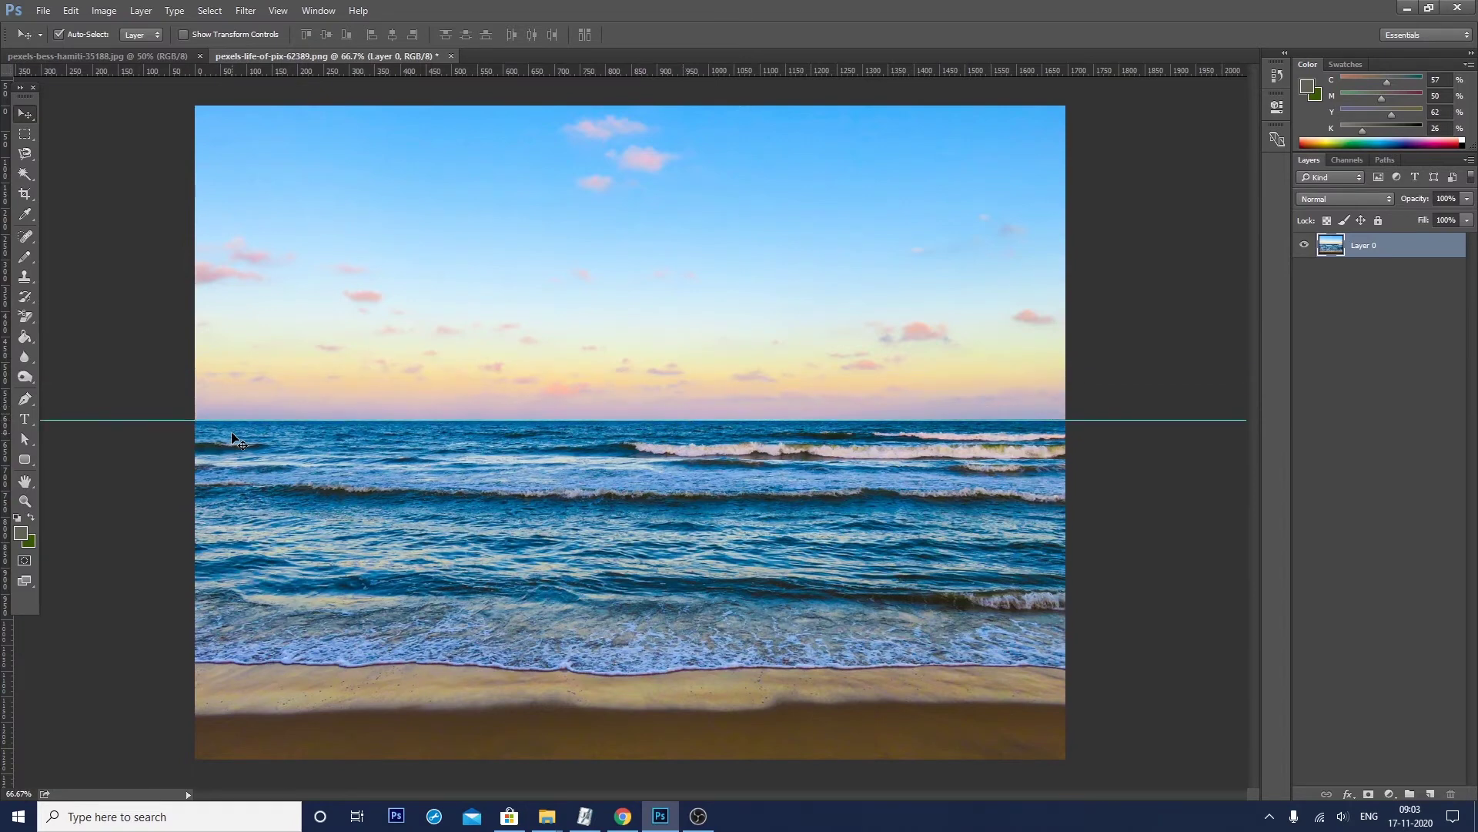
key(ctrl+alt+z)
key(ctrl+alt+z)
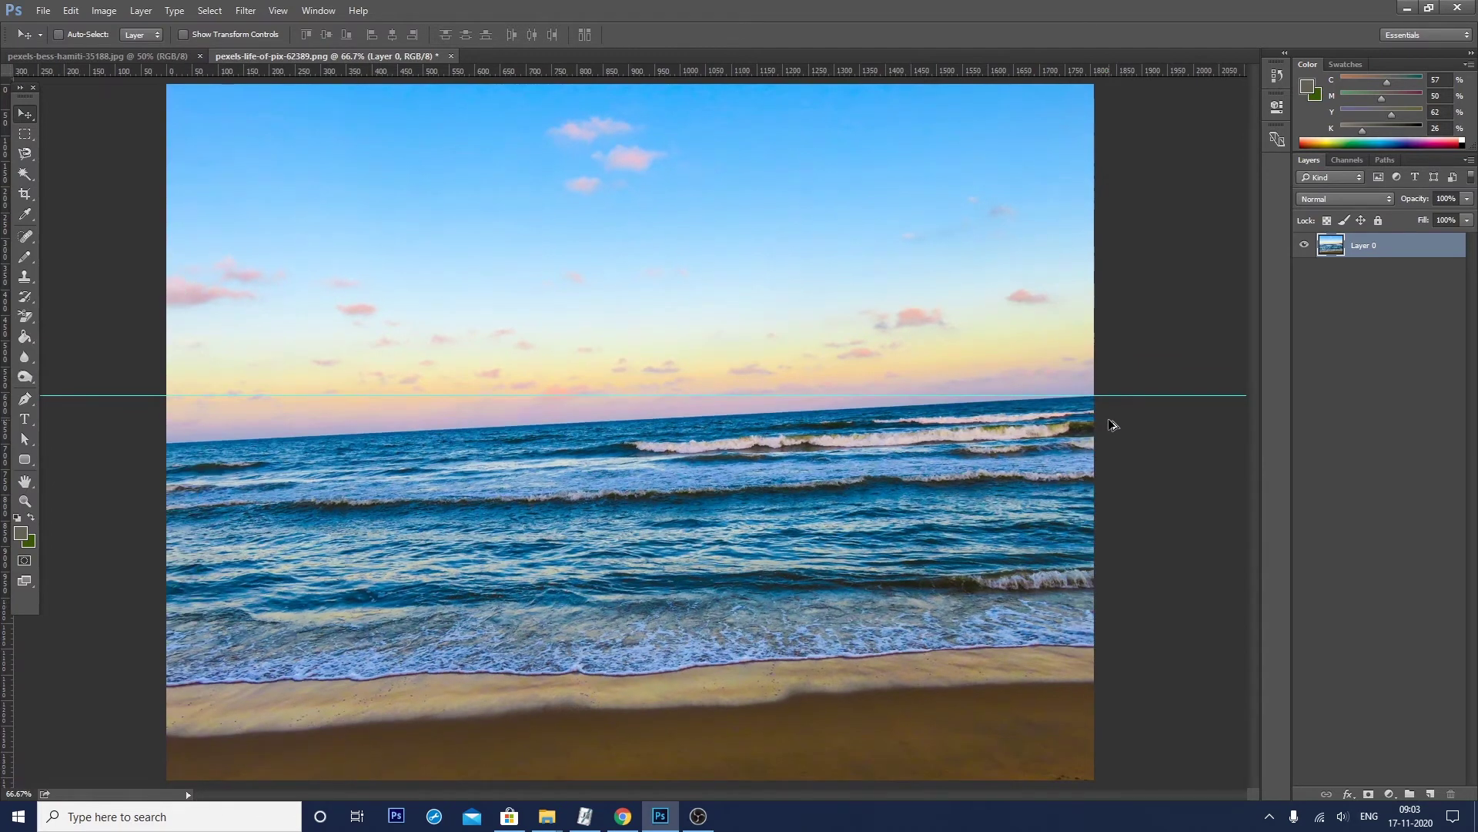
key(ctrl+shift+z)
key(ctrl)
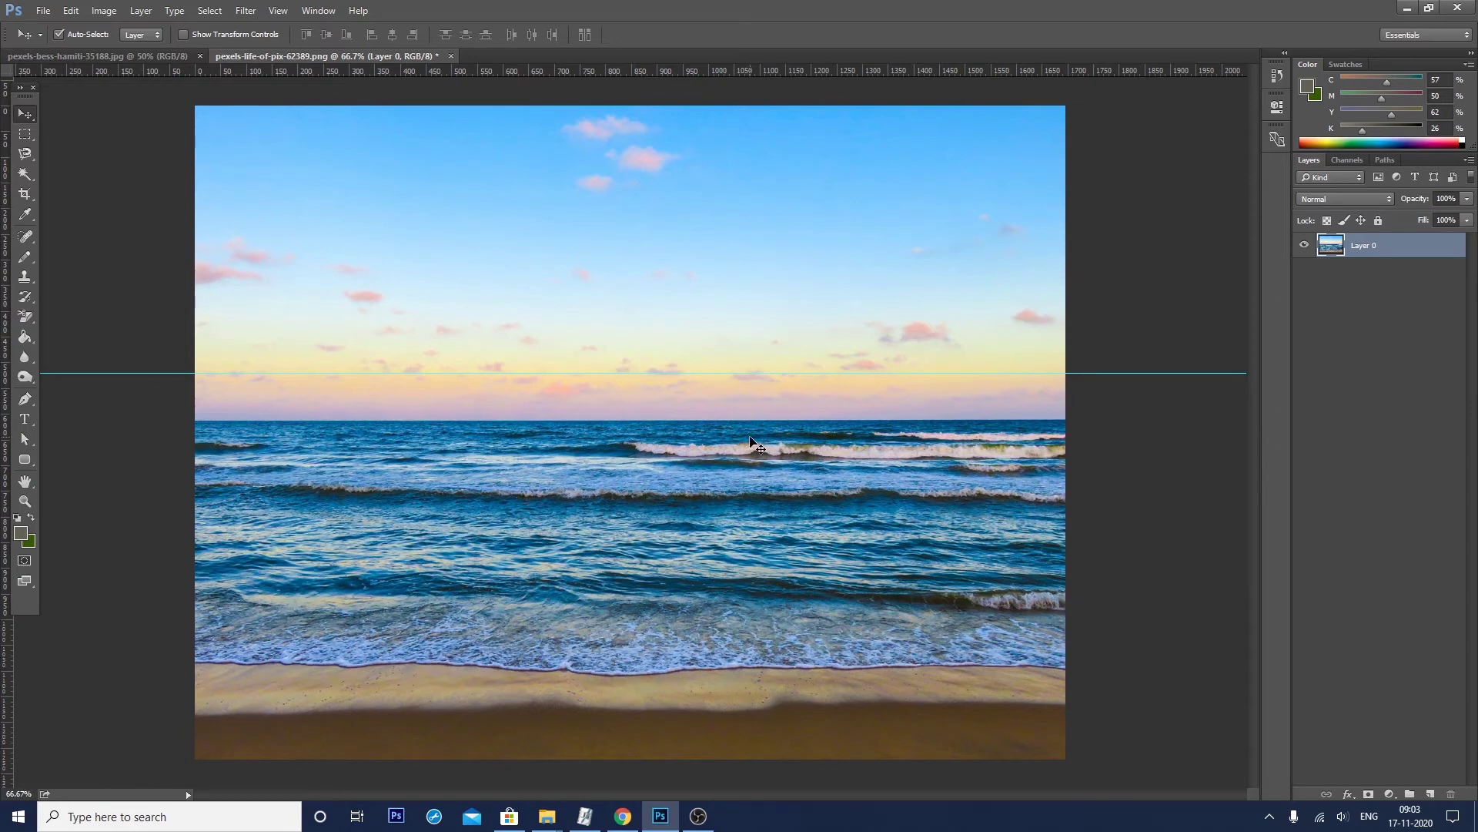
key(ctrl+z)
key(ctrl+z)
key(ctrl+z)
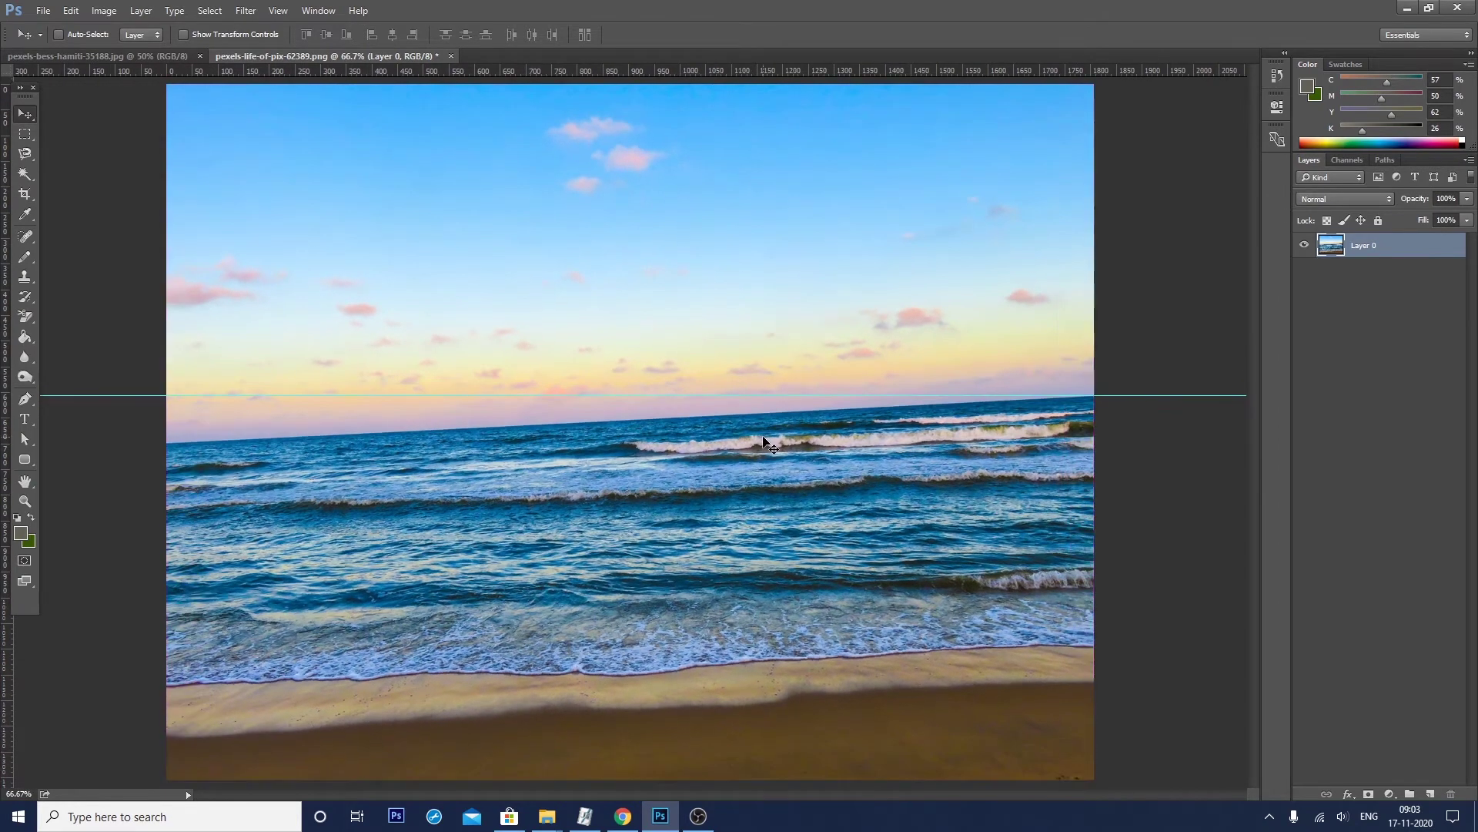
key(ctrl+z)
key(ctrl+z)
key(ctrl+z)
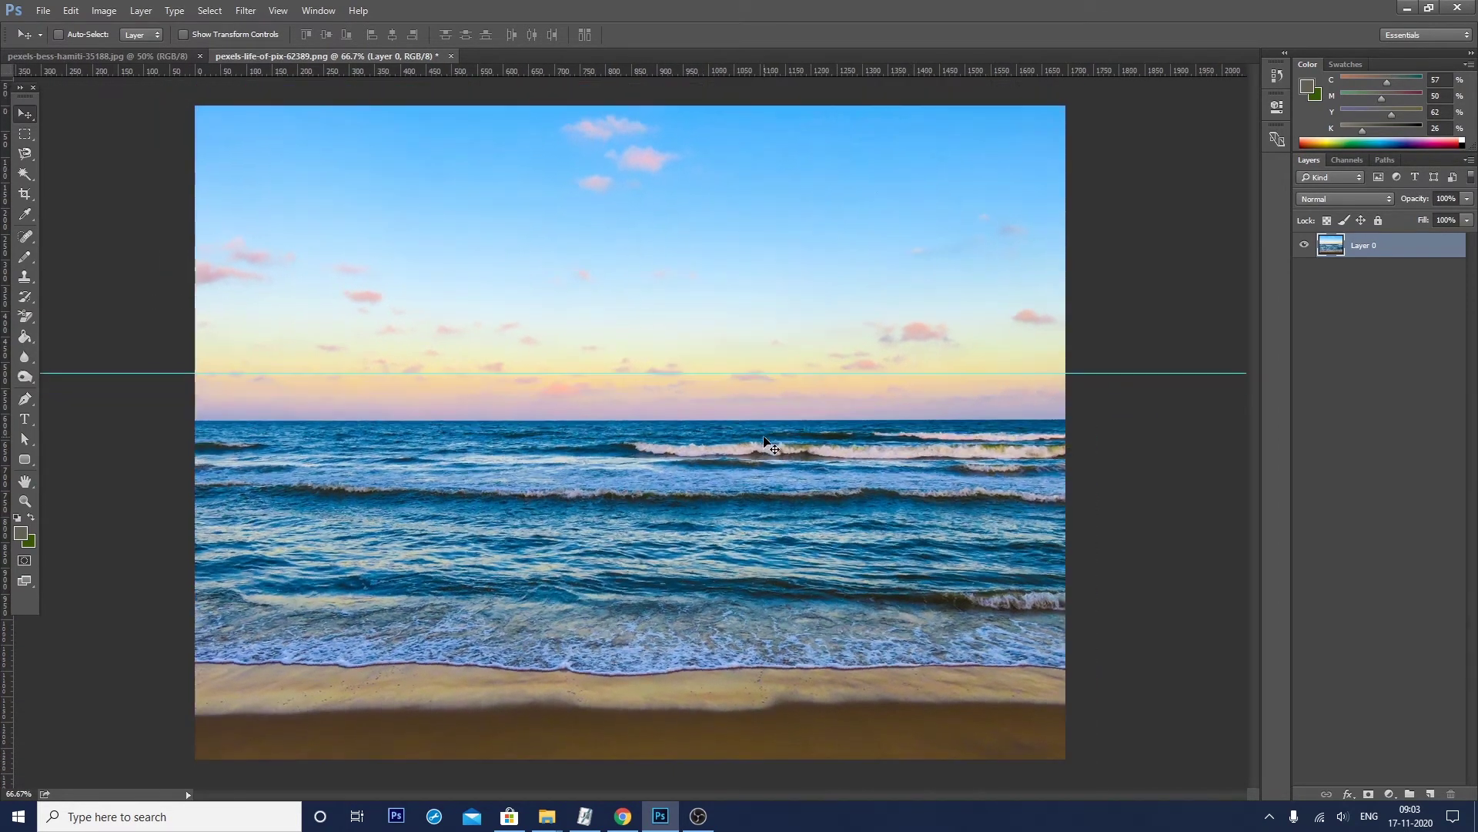
click(25, 196)
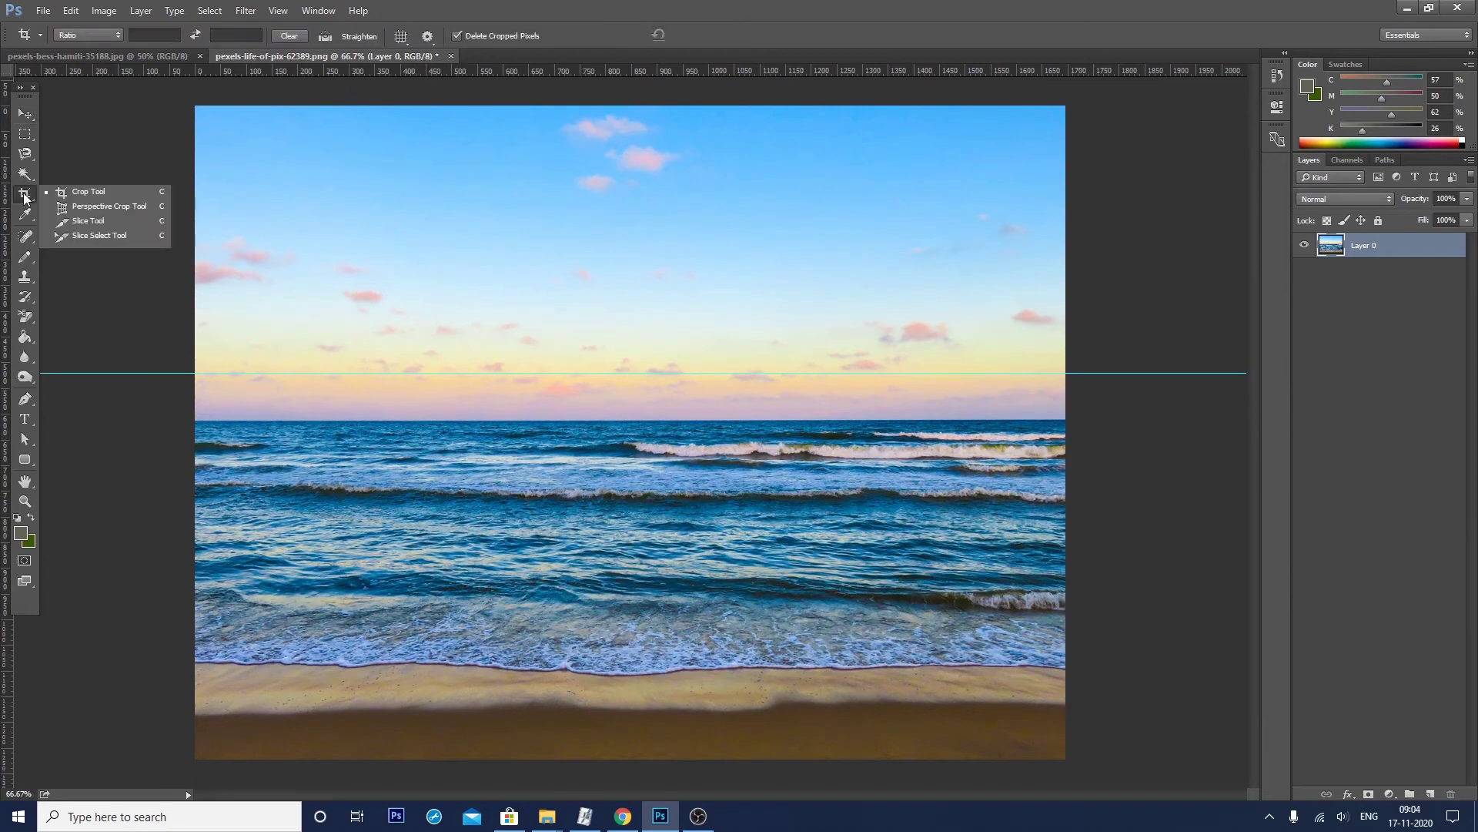
Step: Start a crop covering the whole beach photo with the Rule of Thirds overlay
click(26, 113)
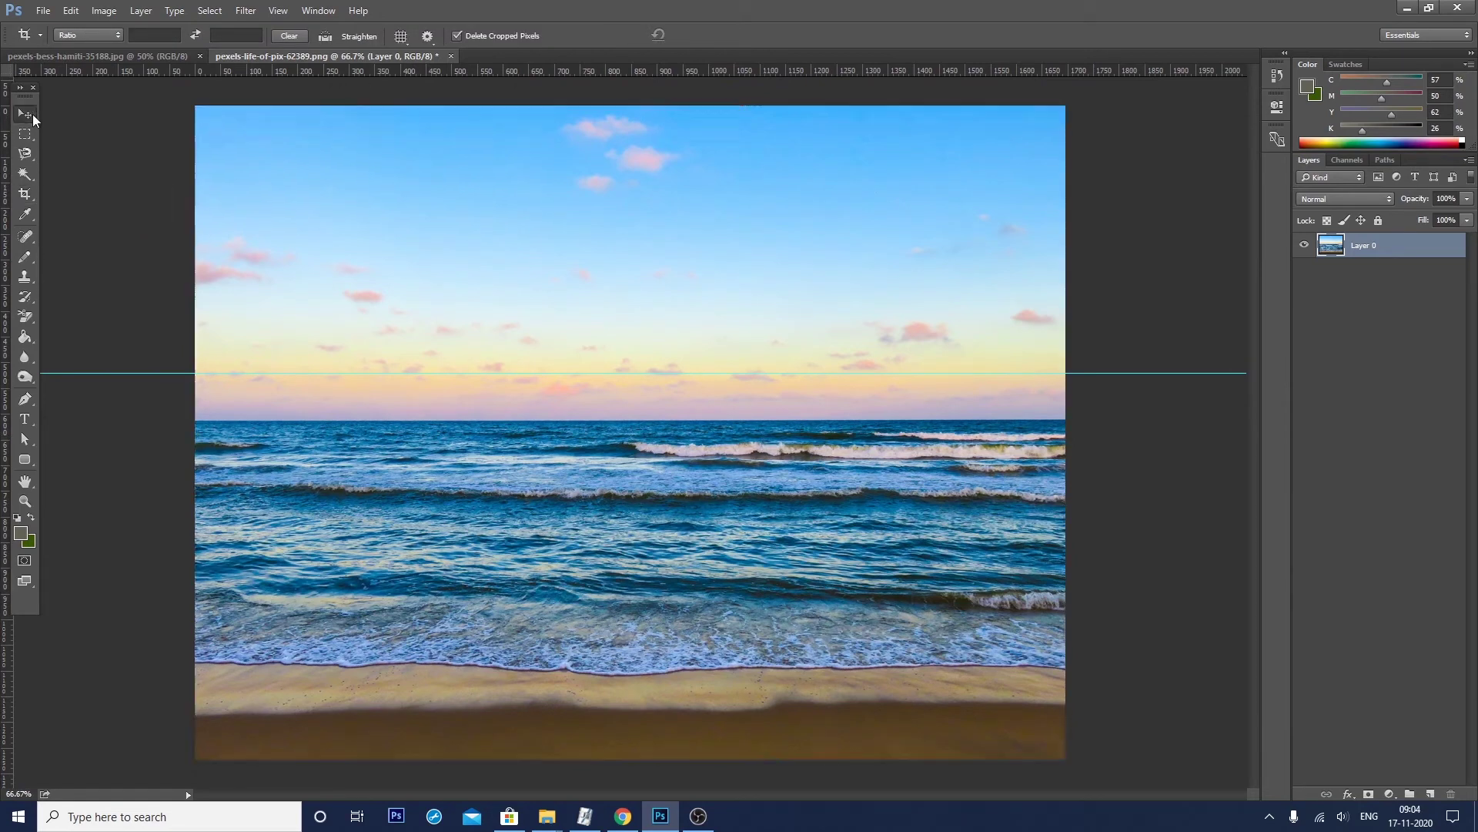
click(25, 194)
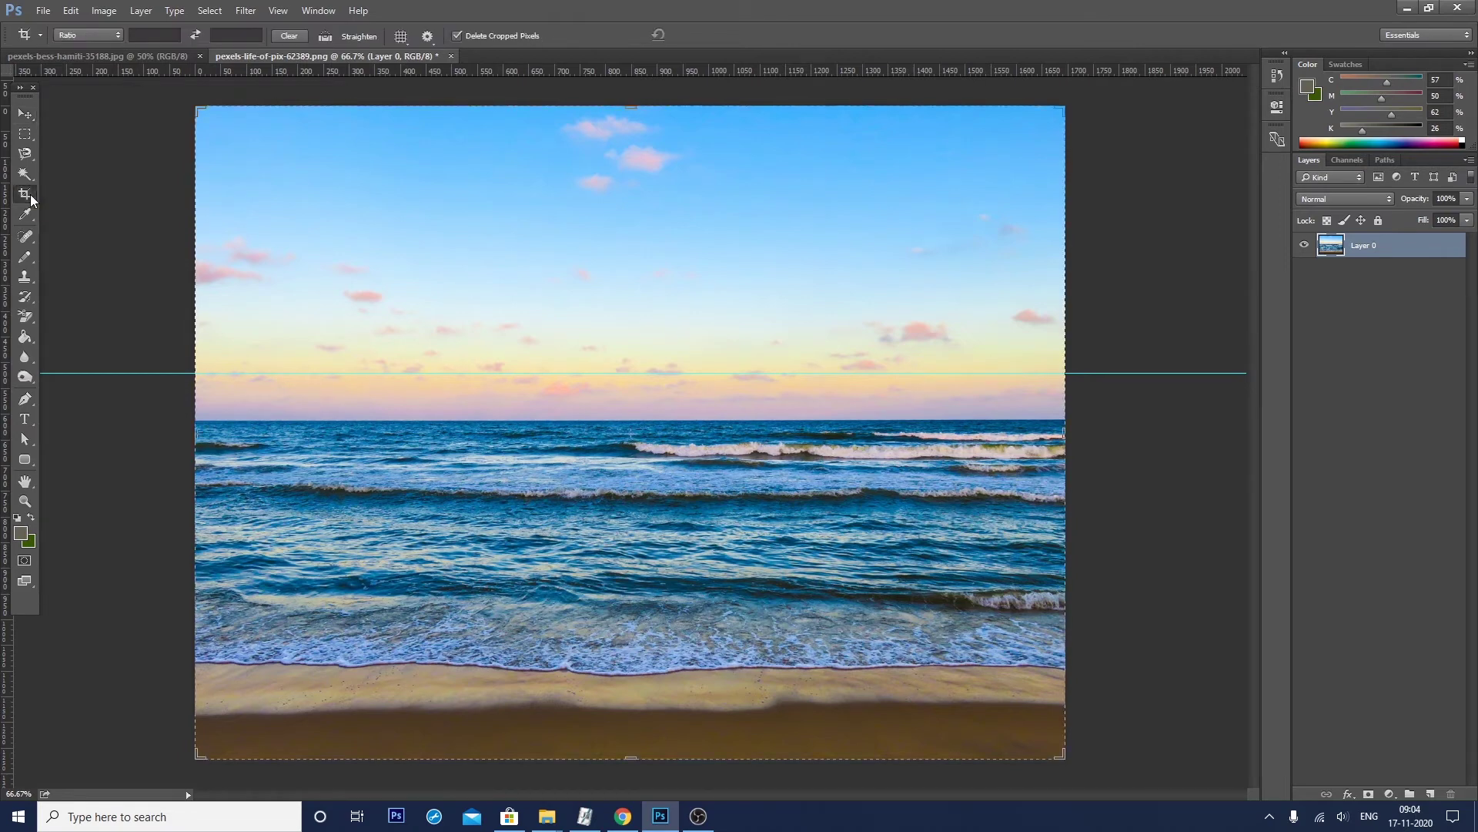
click(400, 38)
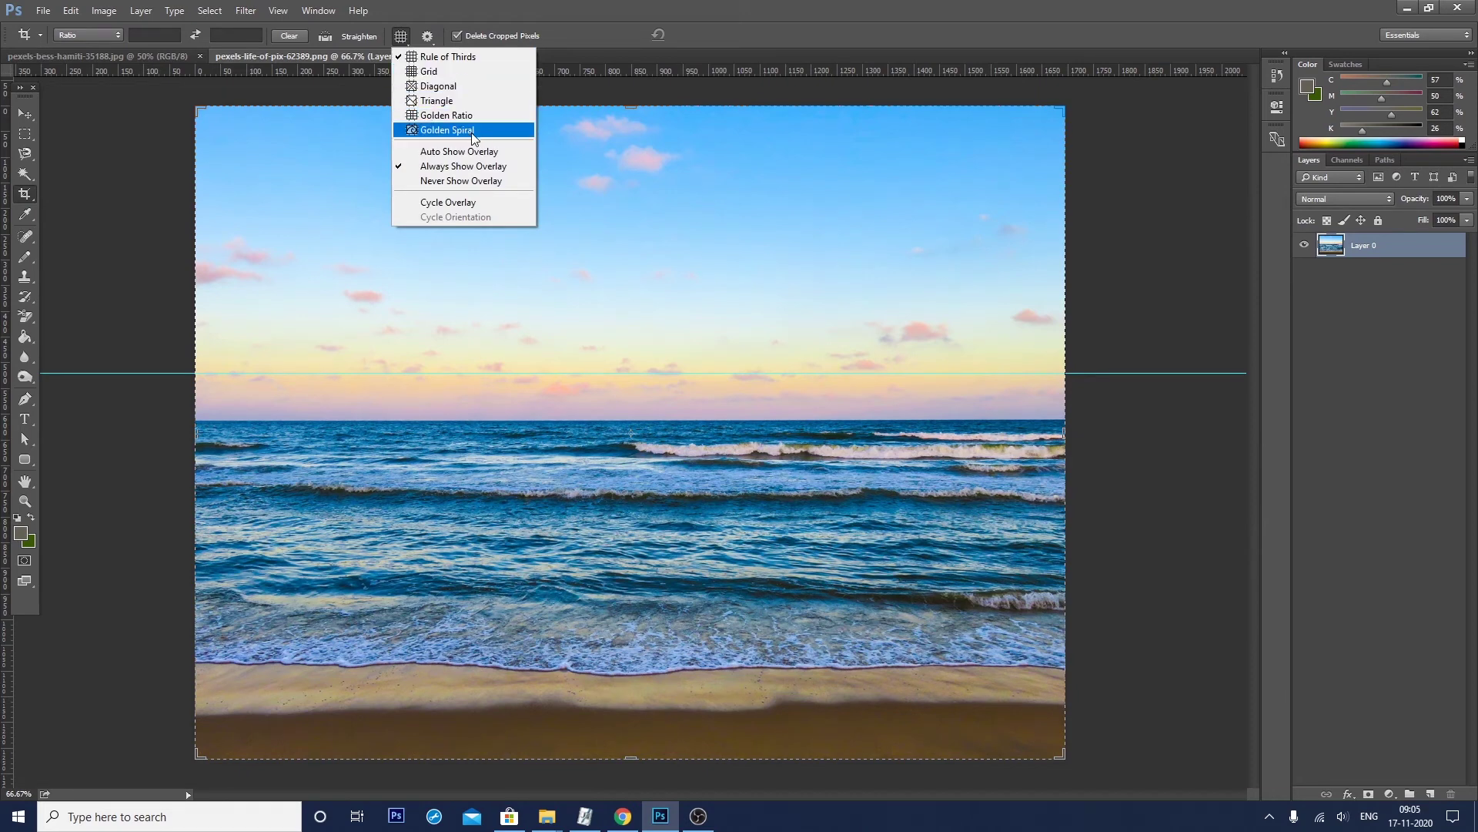
click(447, 58)
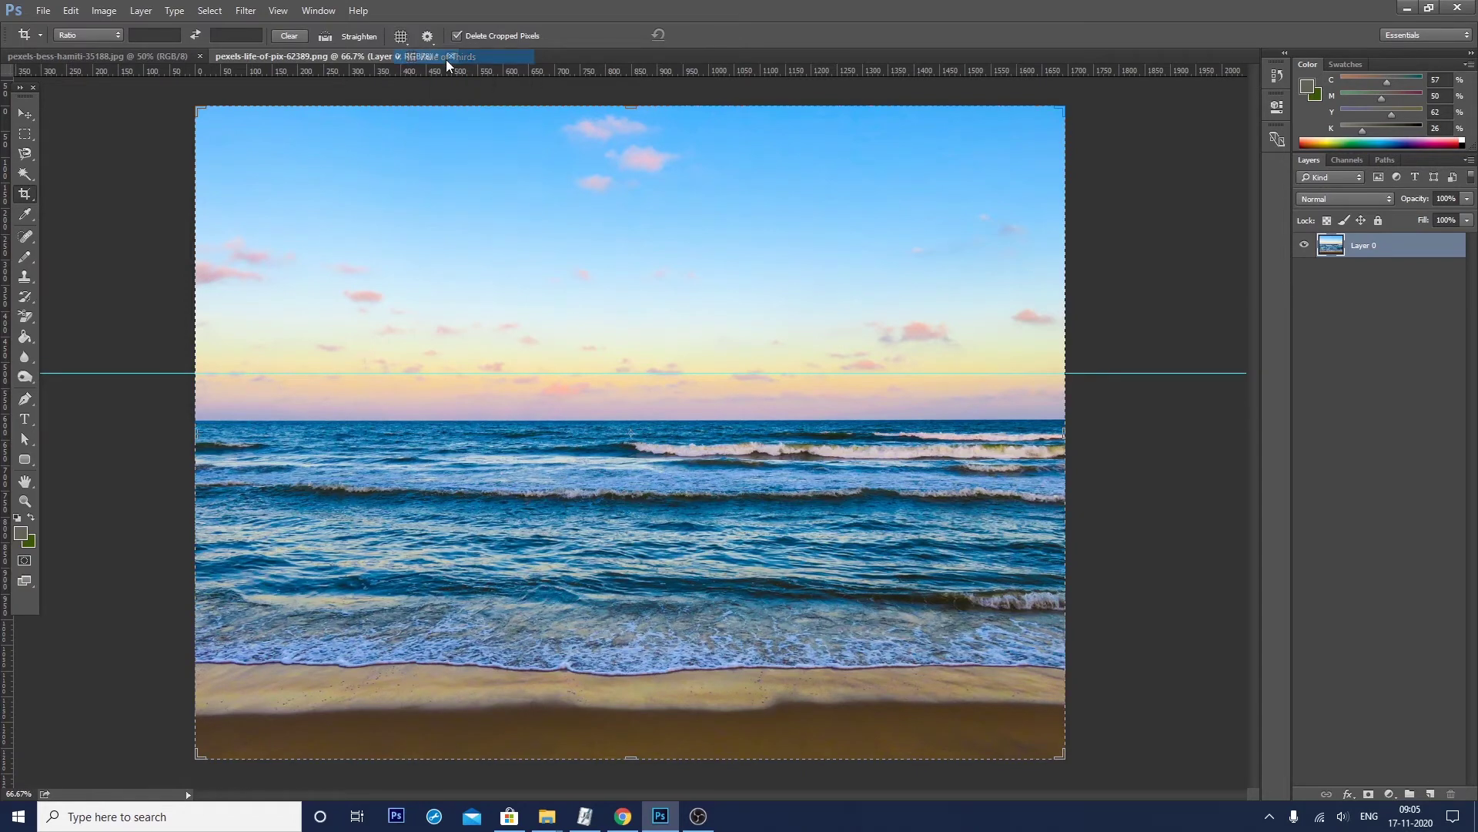
click(316, 290)
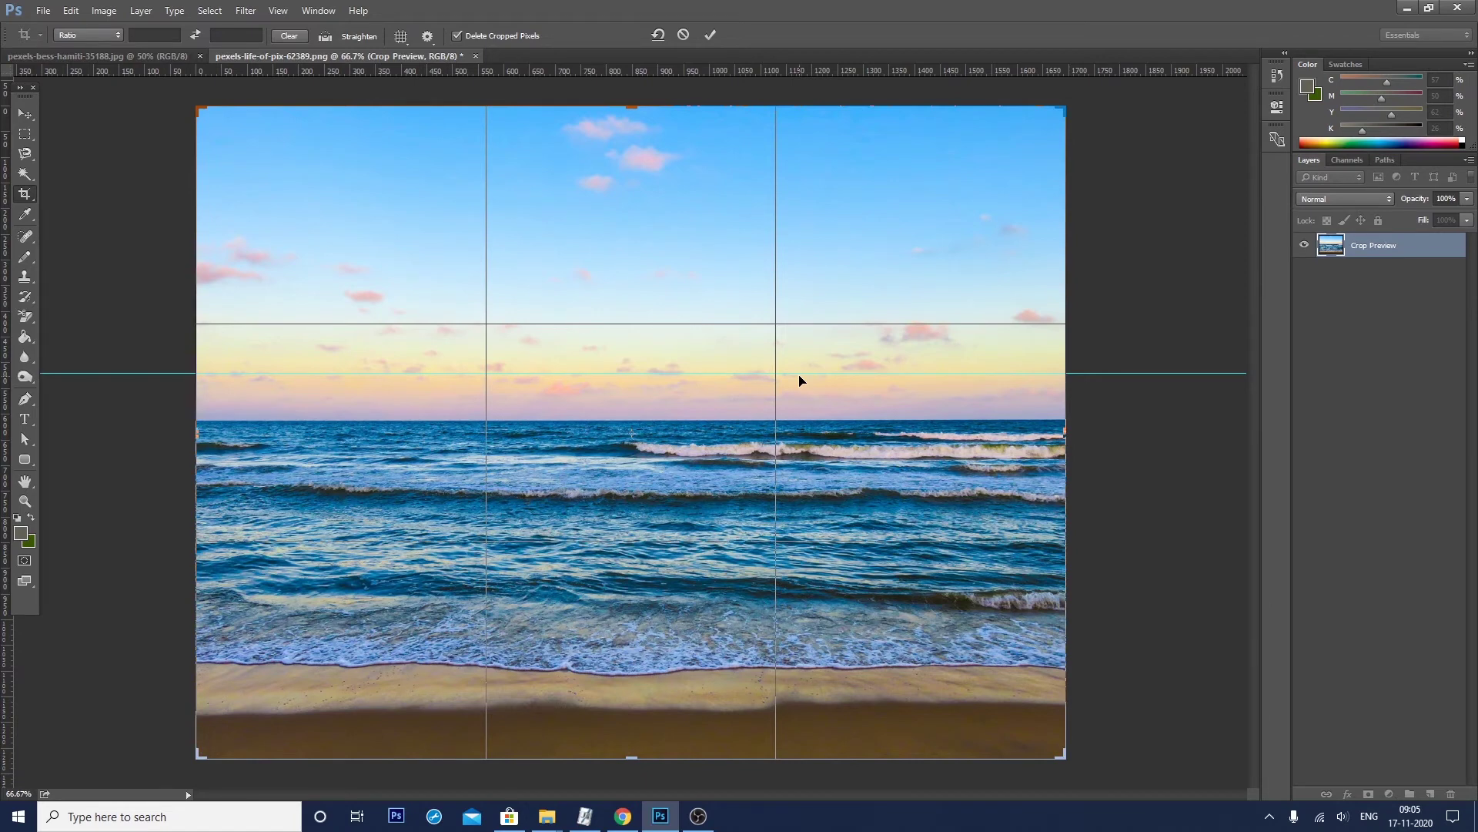
click(401, 35)
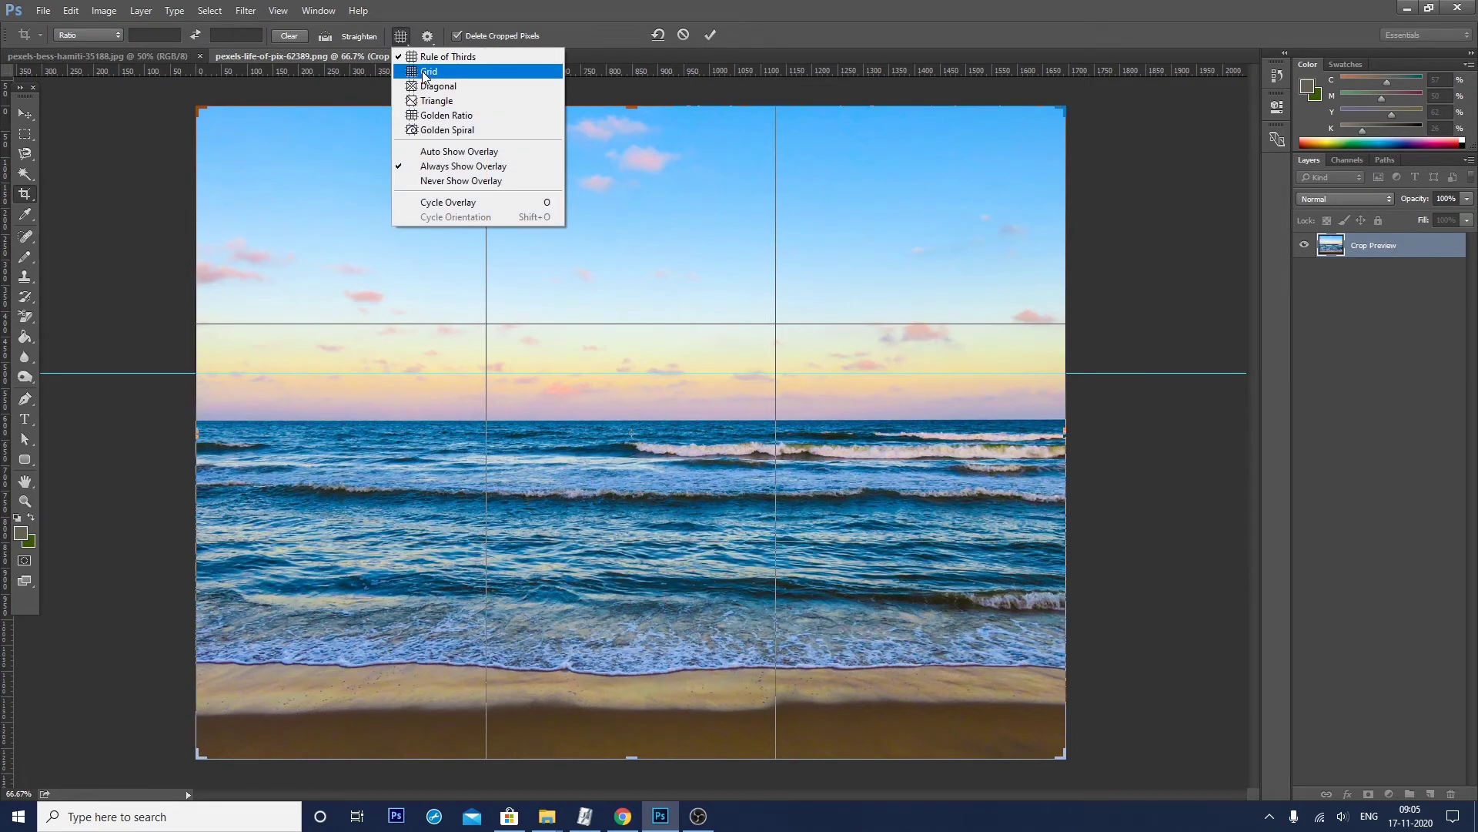
Step: Reset the crop box to the full image and switch the overlay to Diagonal
key(Escape)
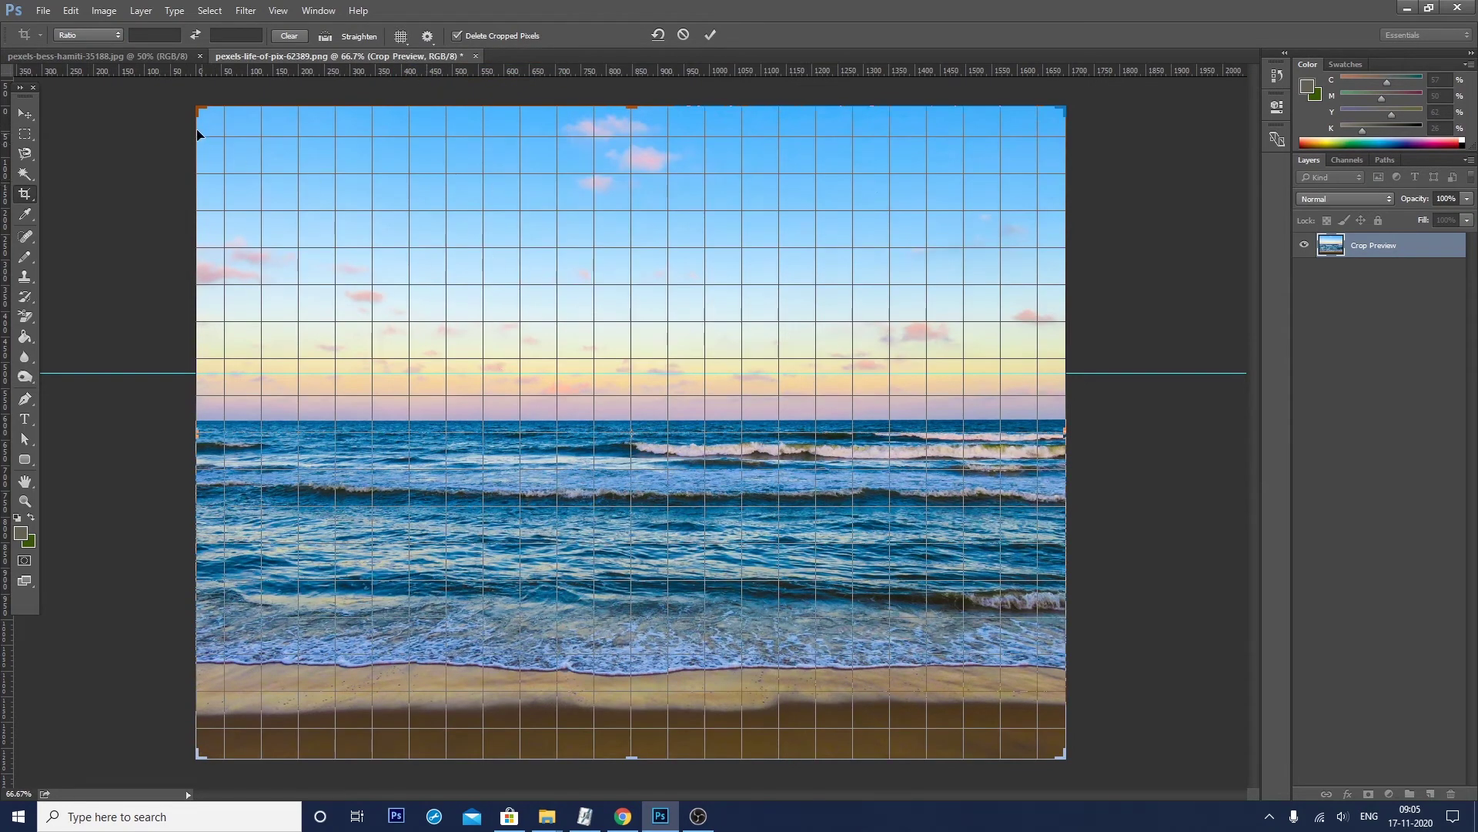
drag(199, 104, 198, 143)
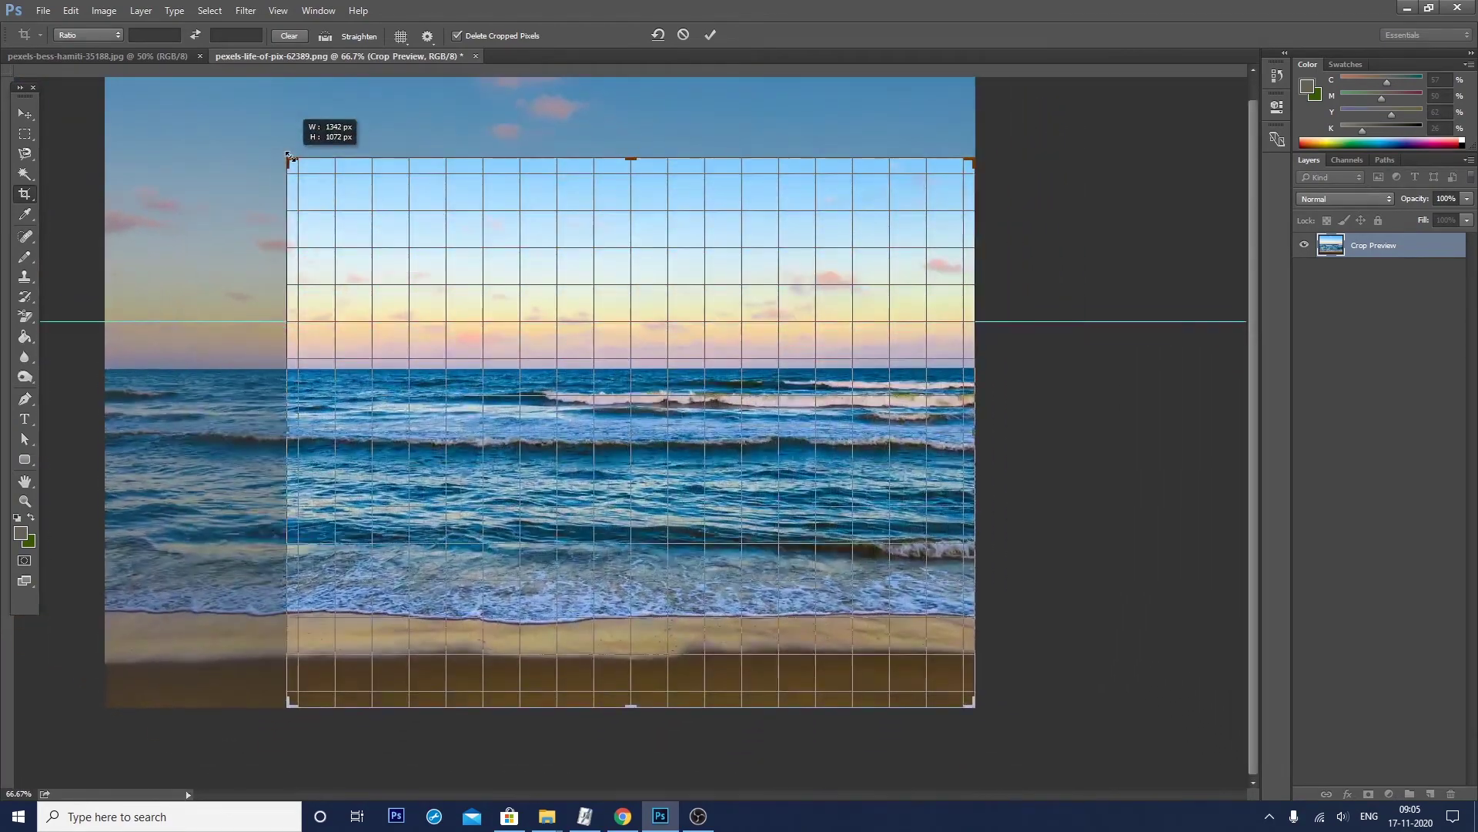
drag(198, 142, 290, 157)
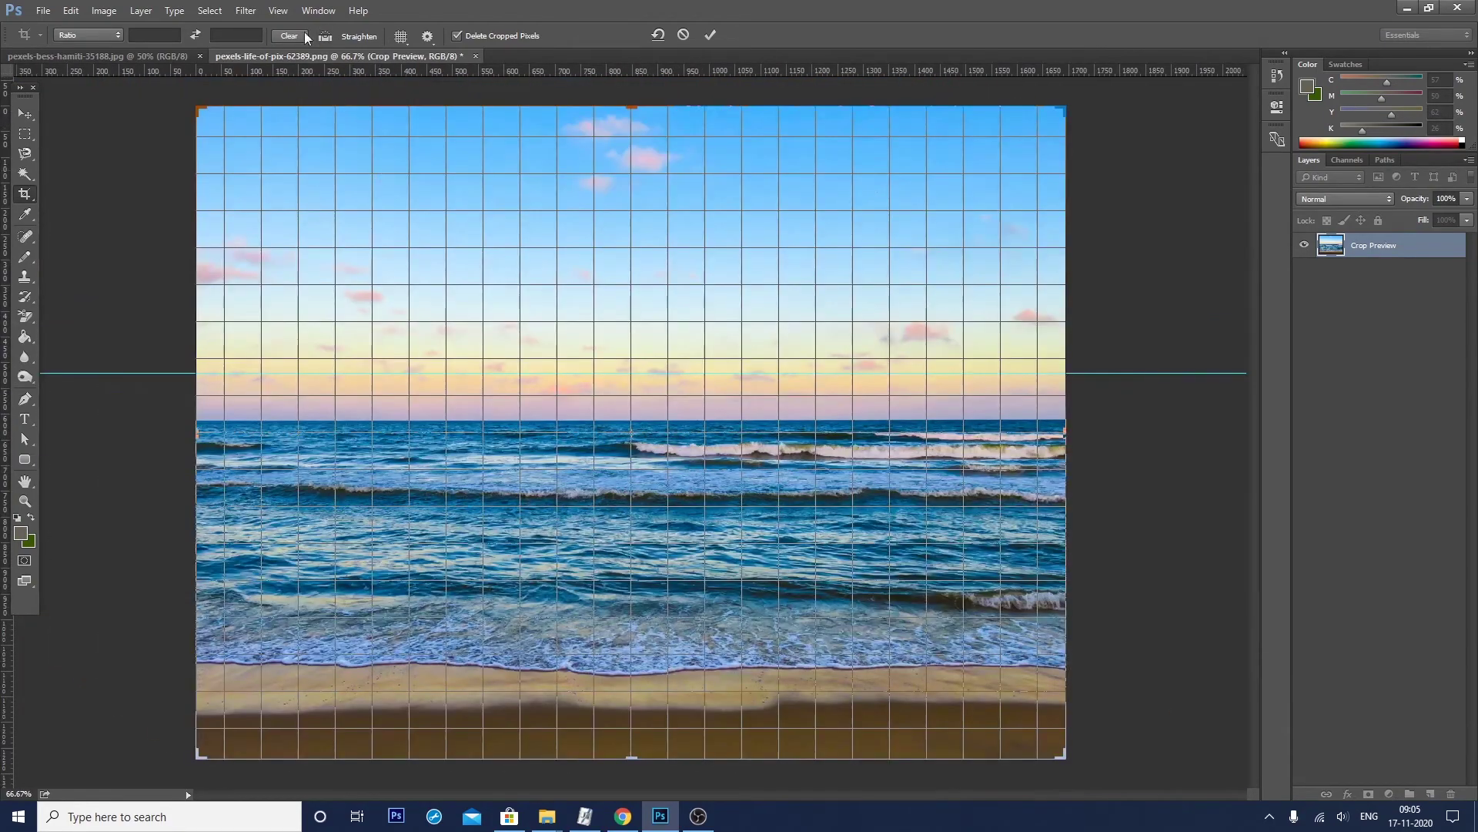
click(401, 36)
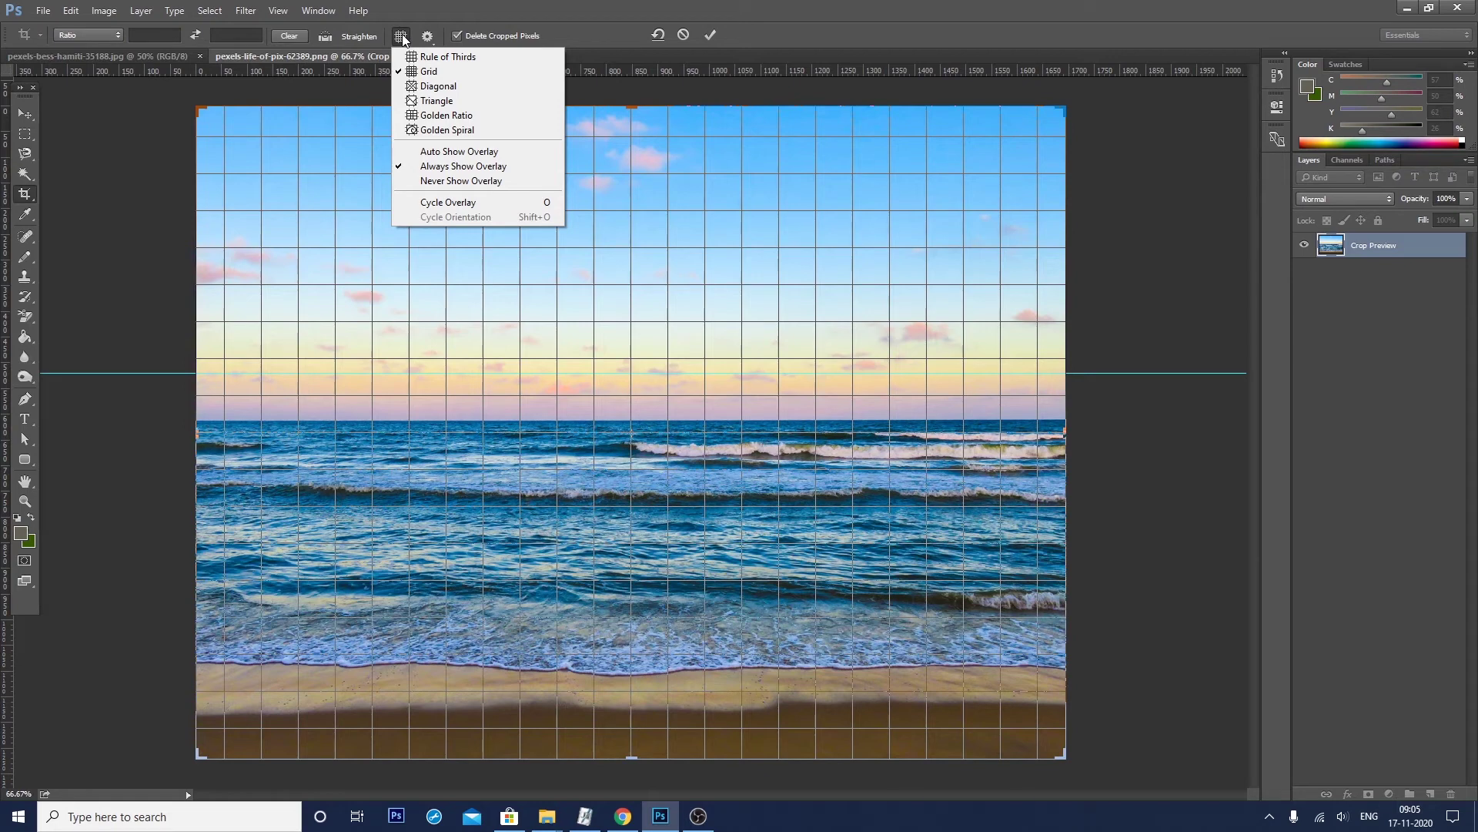
click(451, 85)
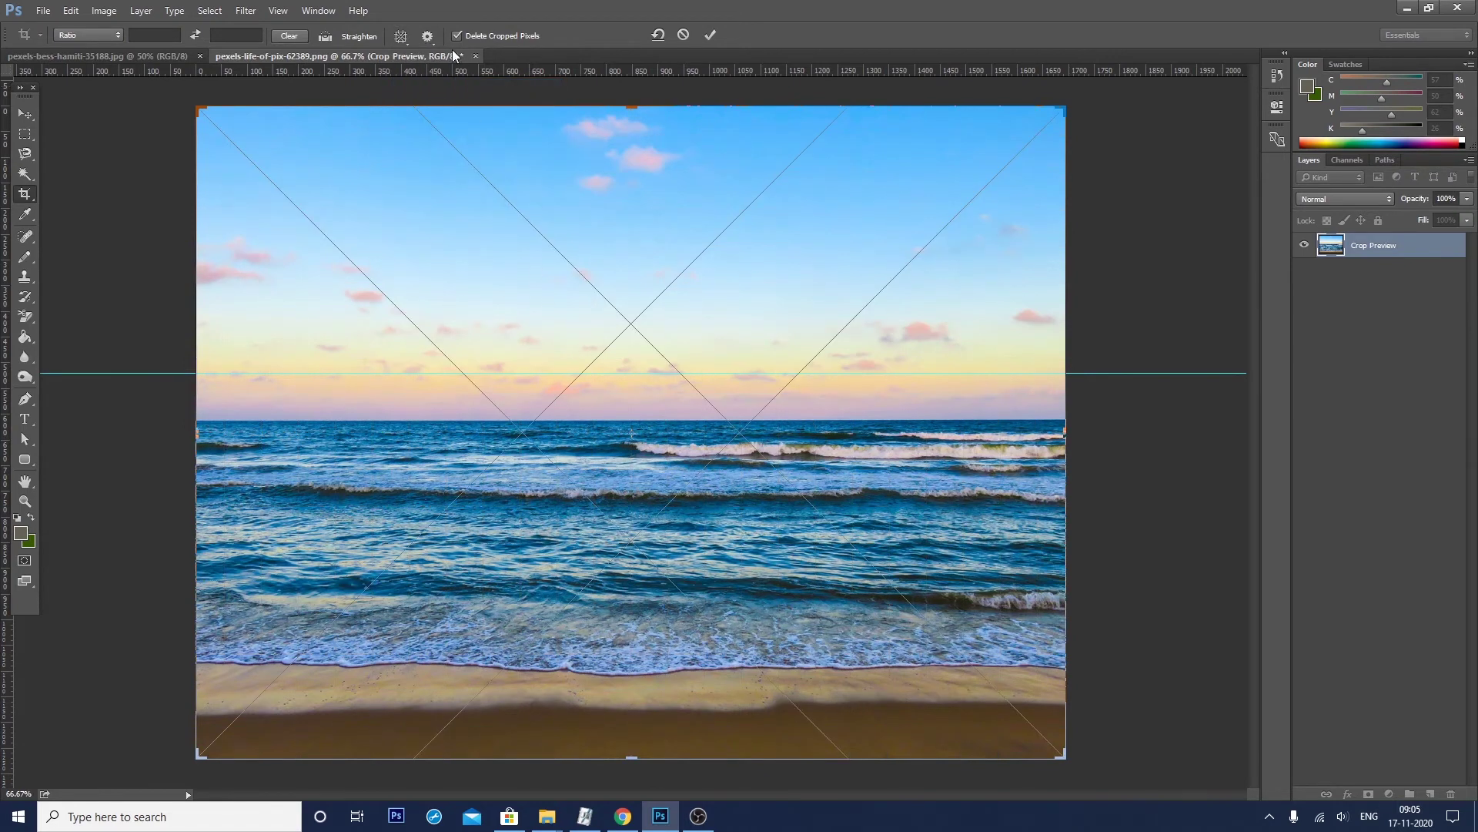
Step: Preview the Triangle, Golden Ratio and Golden Spiral crop overlays
click(401, 37)
click(437, 101)
click(401, 36)
click(447, 115)
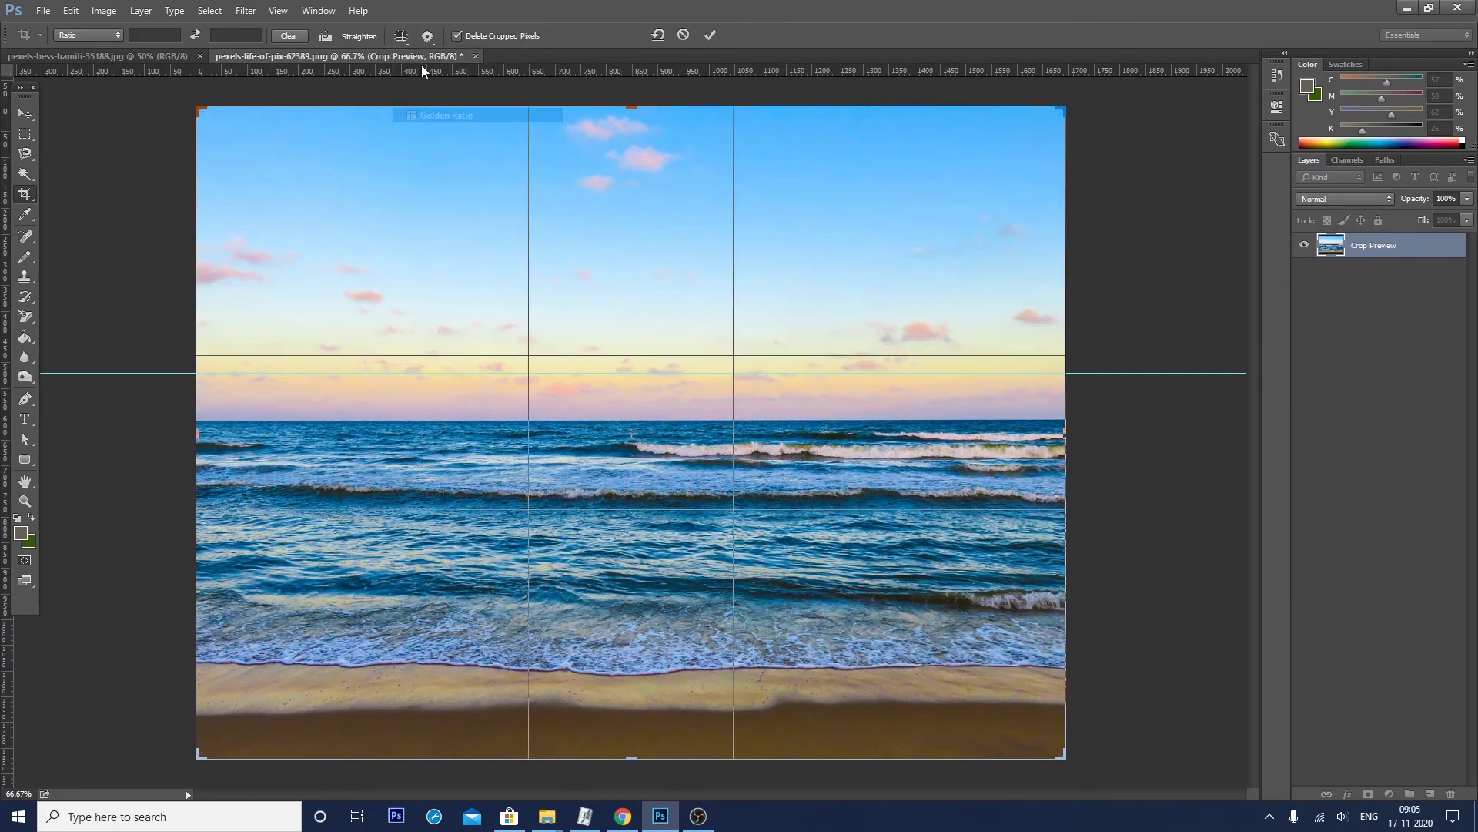
click(401, 36)
click(437, 129)
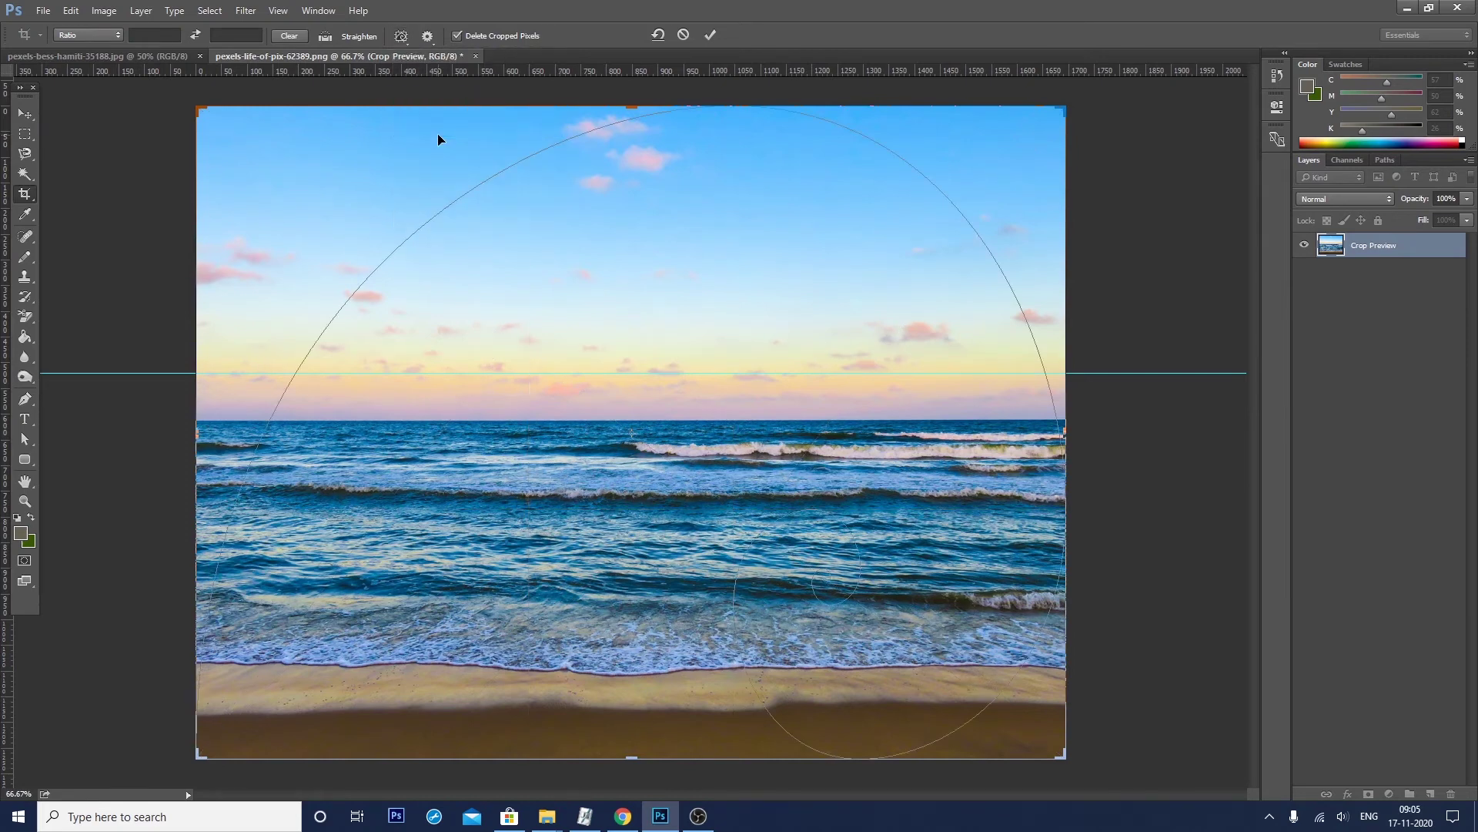
Step: Return the crop overlay to Rule of Thirds
click(401, 36)
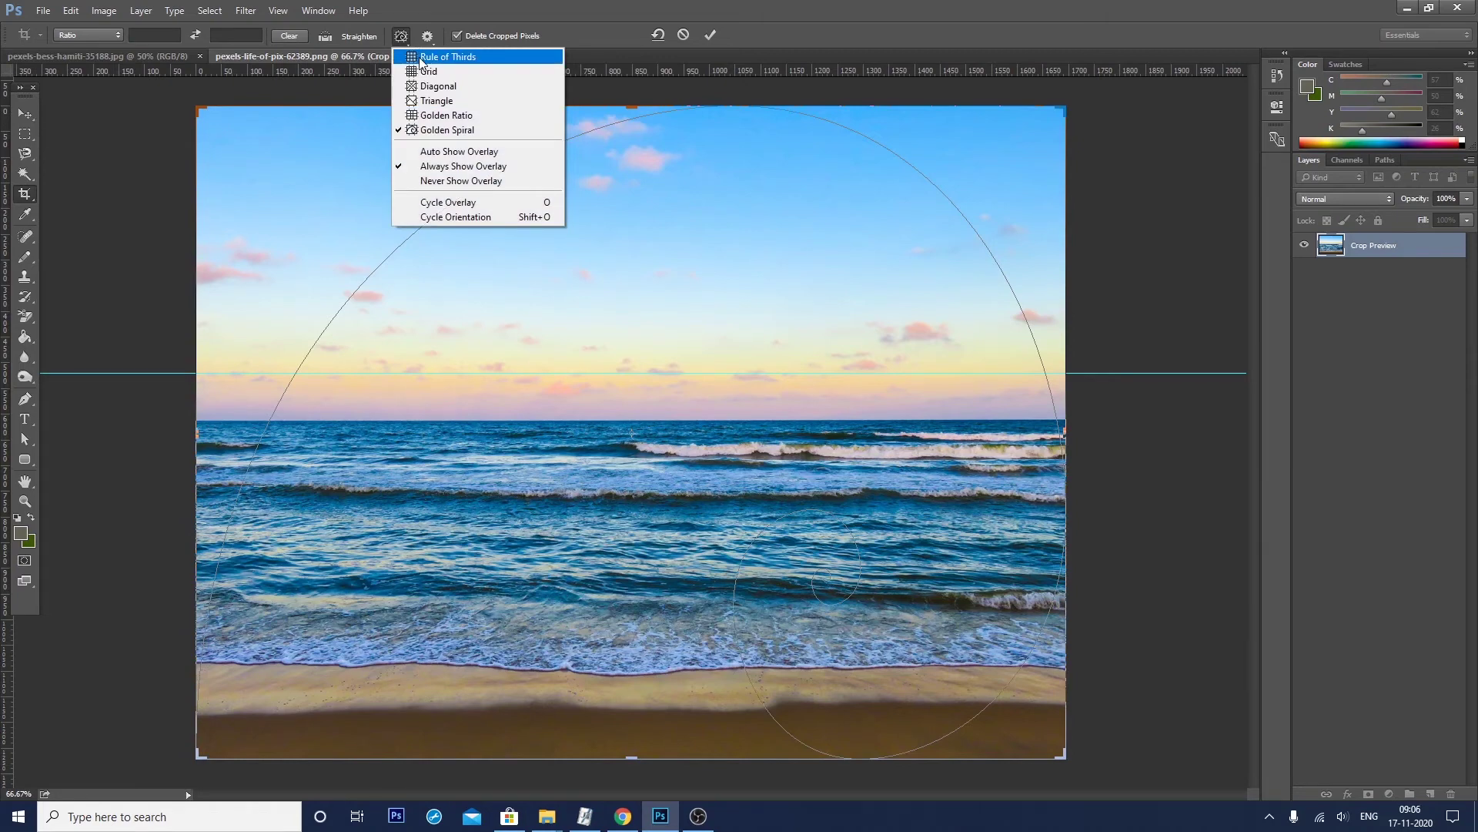
click(421, 59)
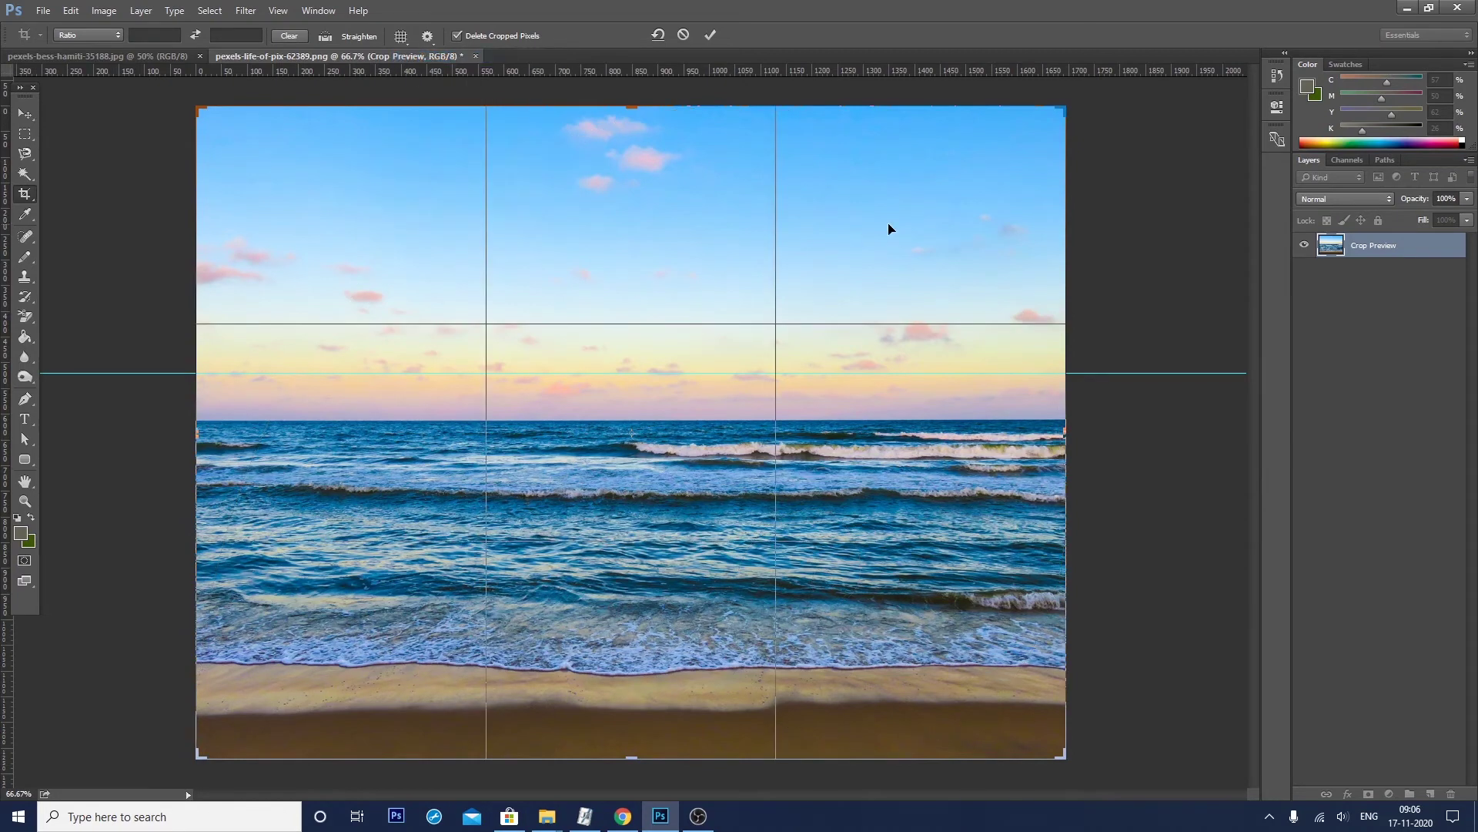
click(401, 36)
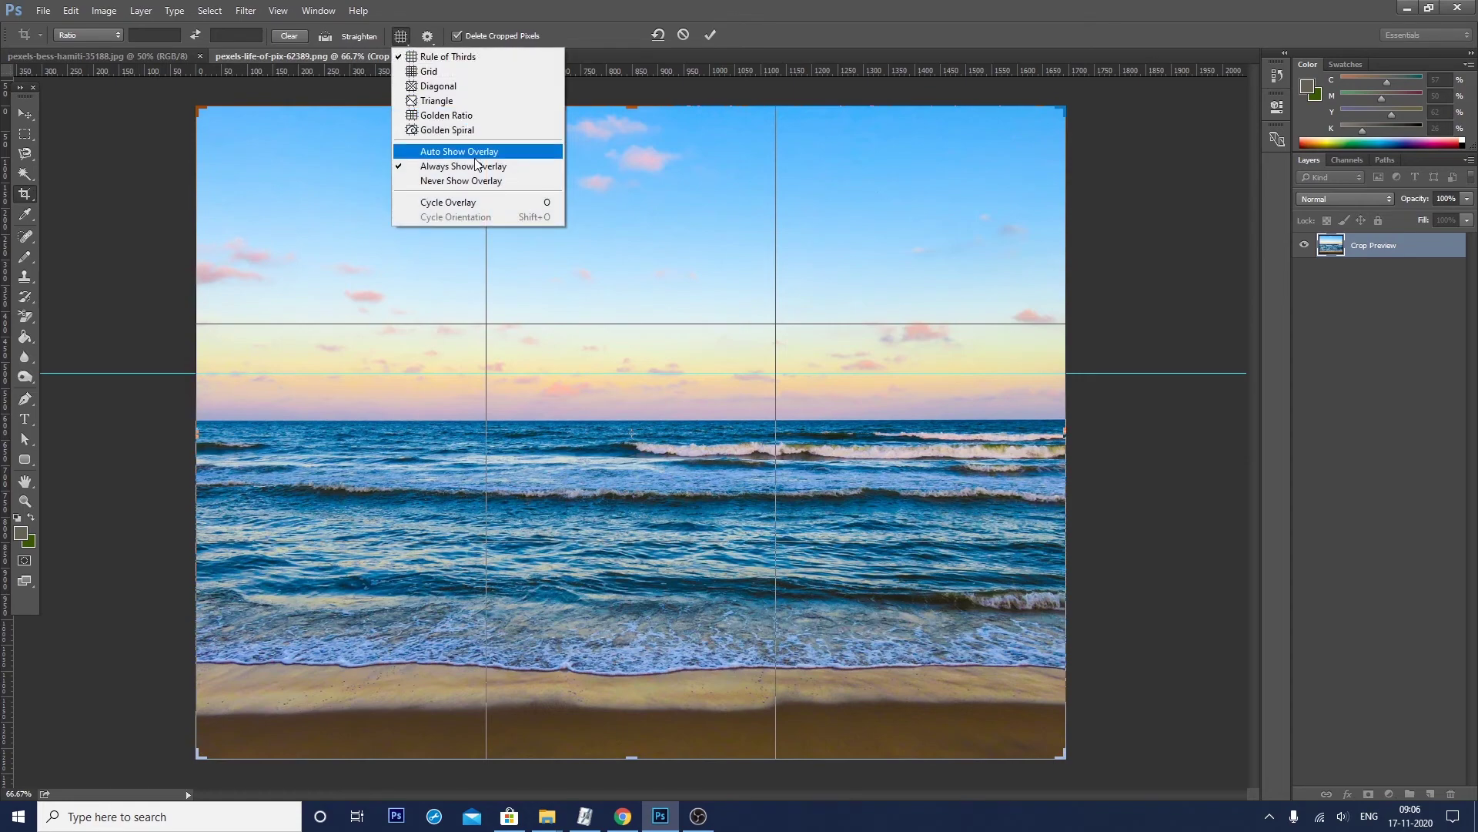
click(651, 353)
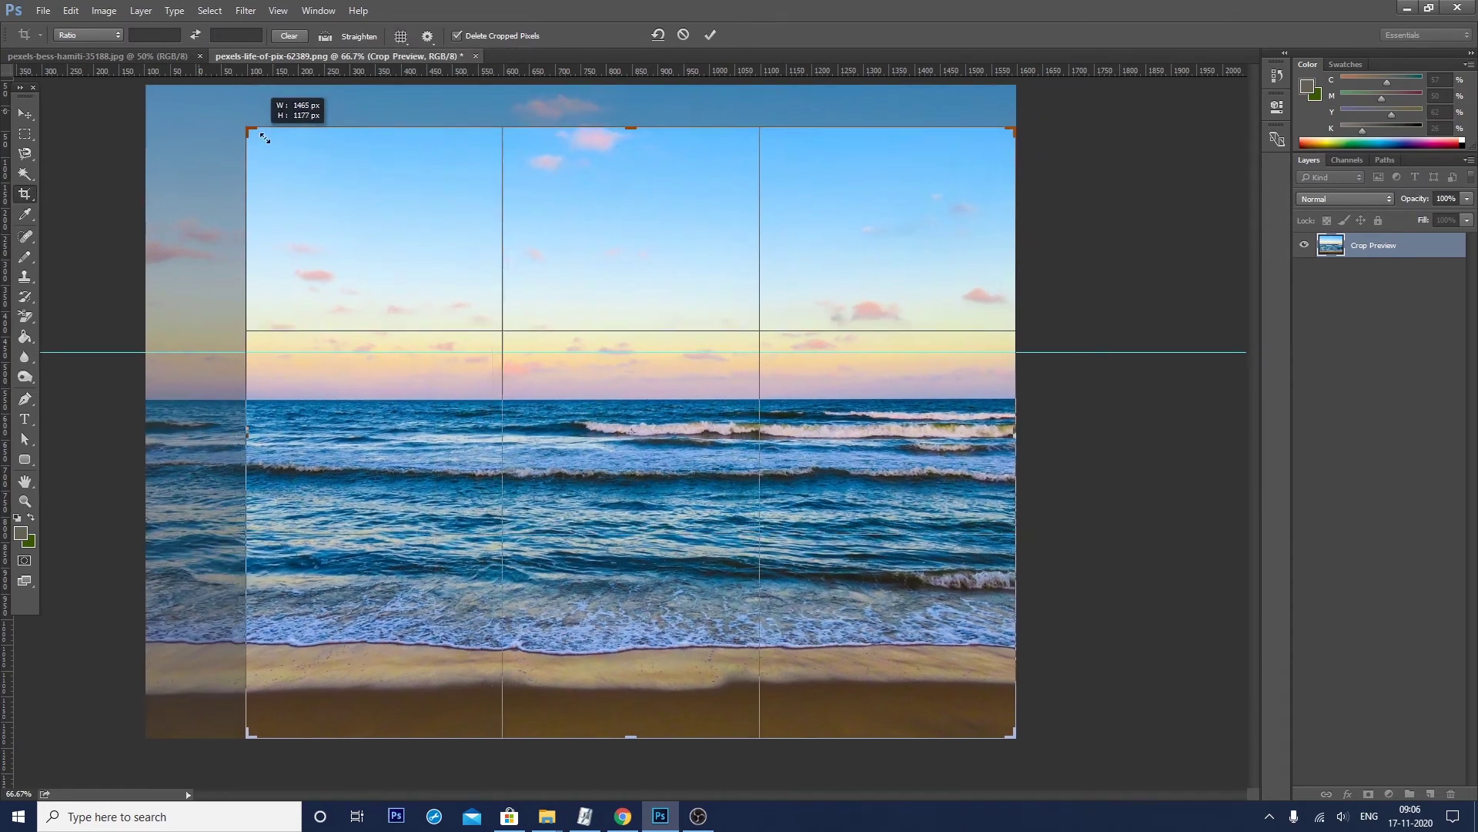
Step: Set the overlay to Auto Show and test it by dragging a crop corner
drag(200, 121, 273, 109)
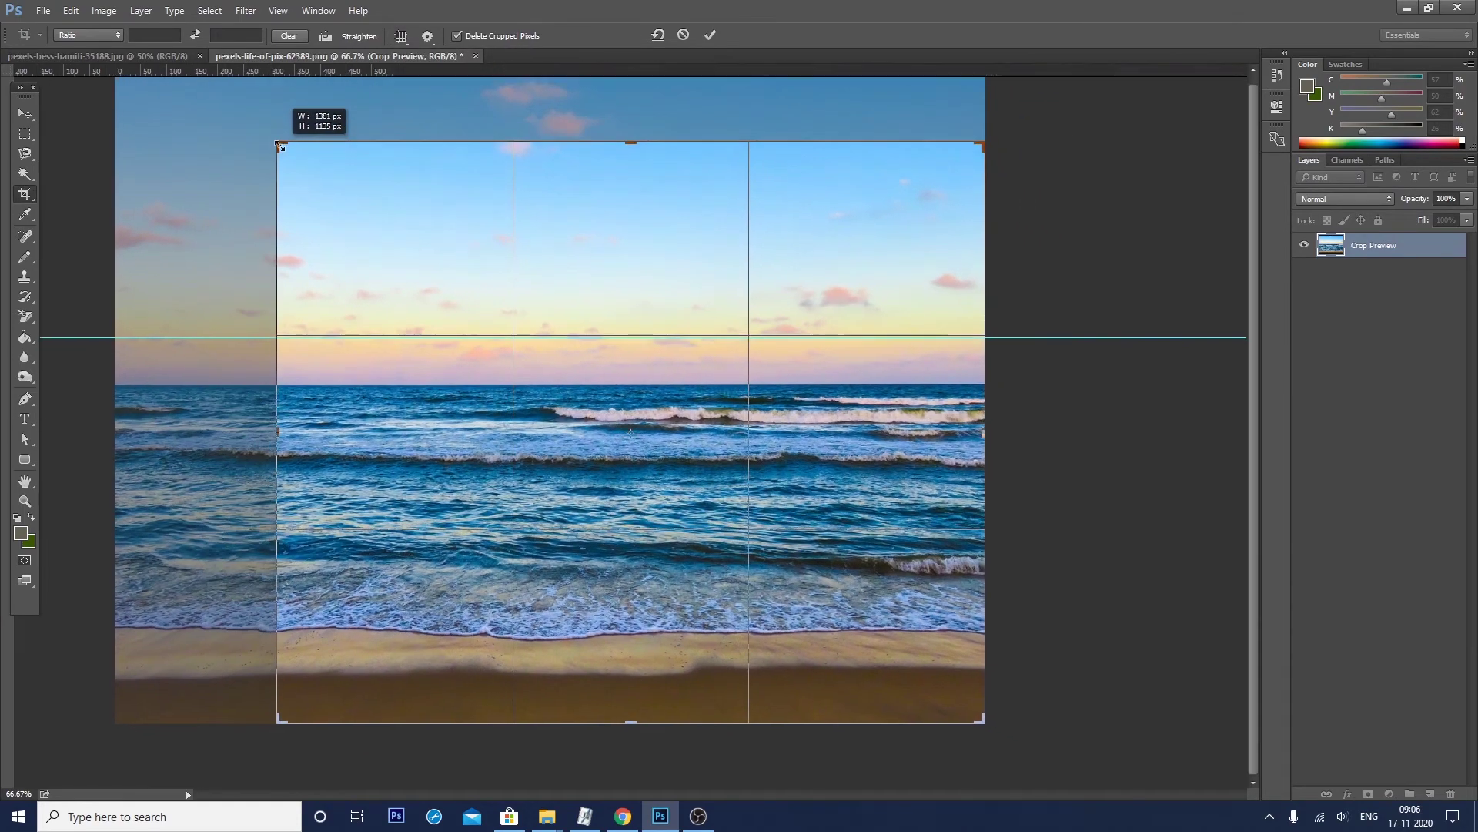
key(Escape)
click(399, 38)
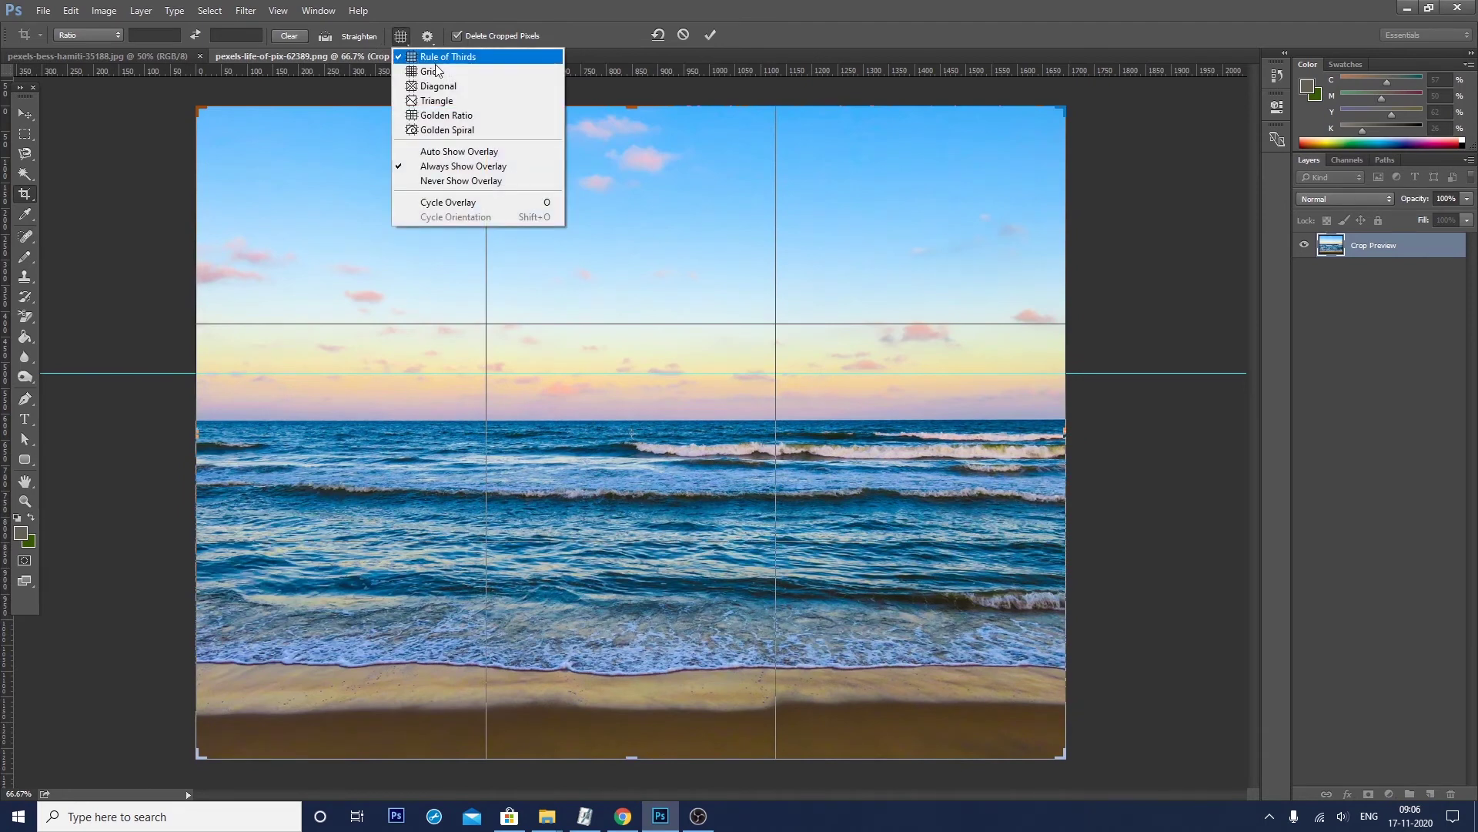
click(442, 153)
drag(199, 121, 206, 120)
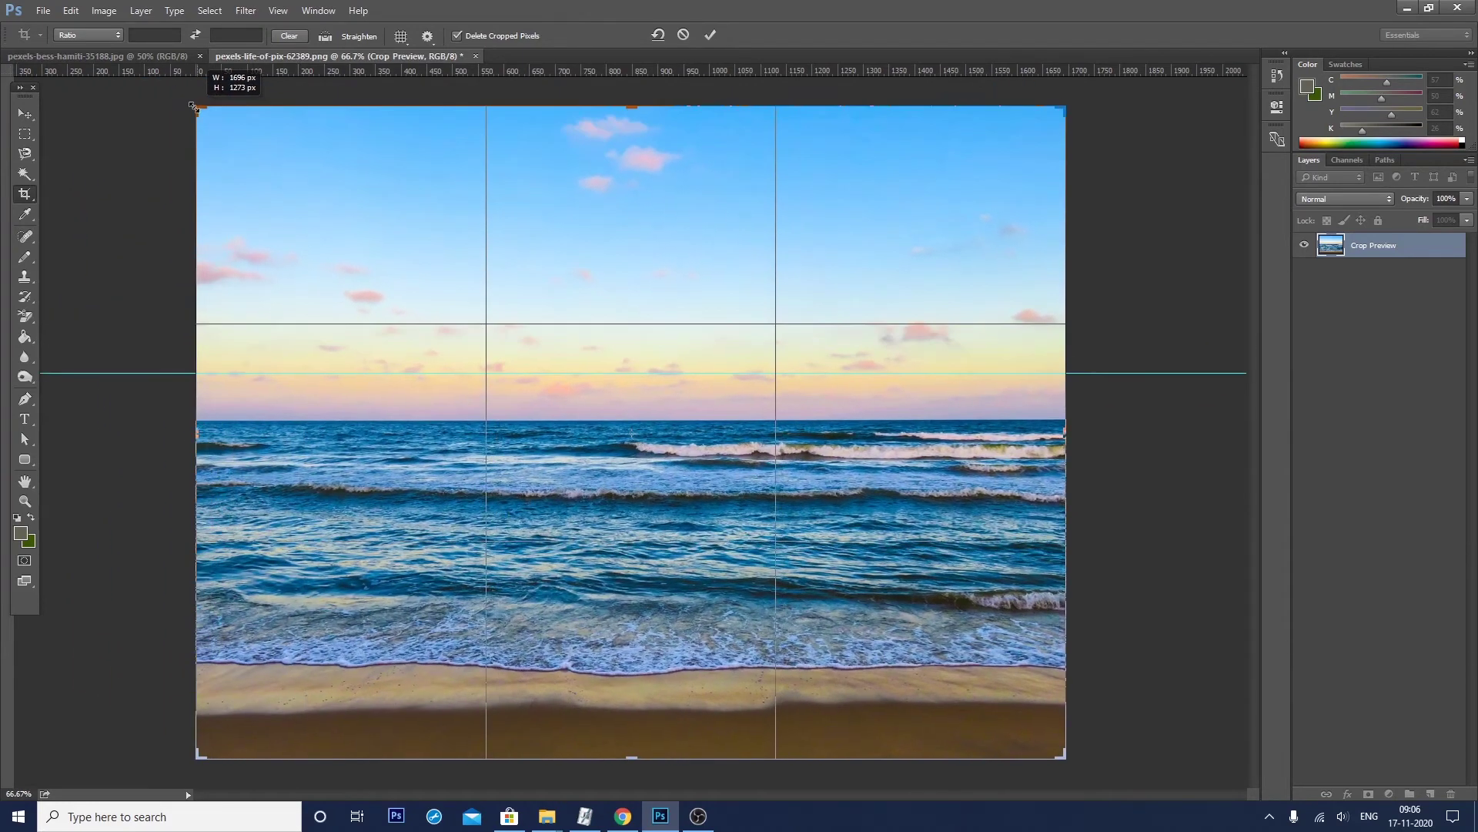
drag(206, 119, 194, 106)
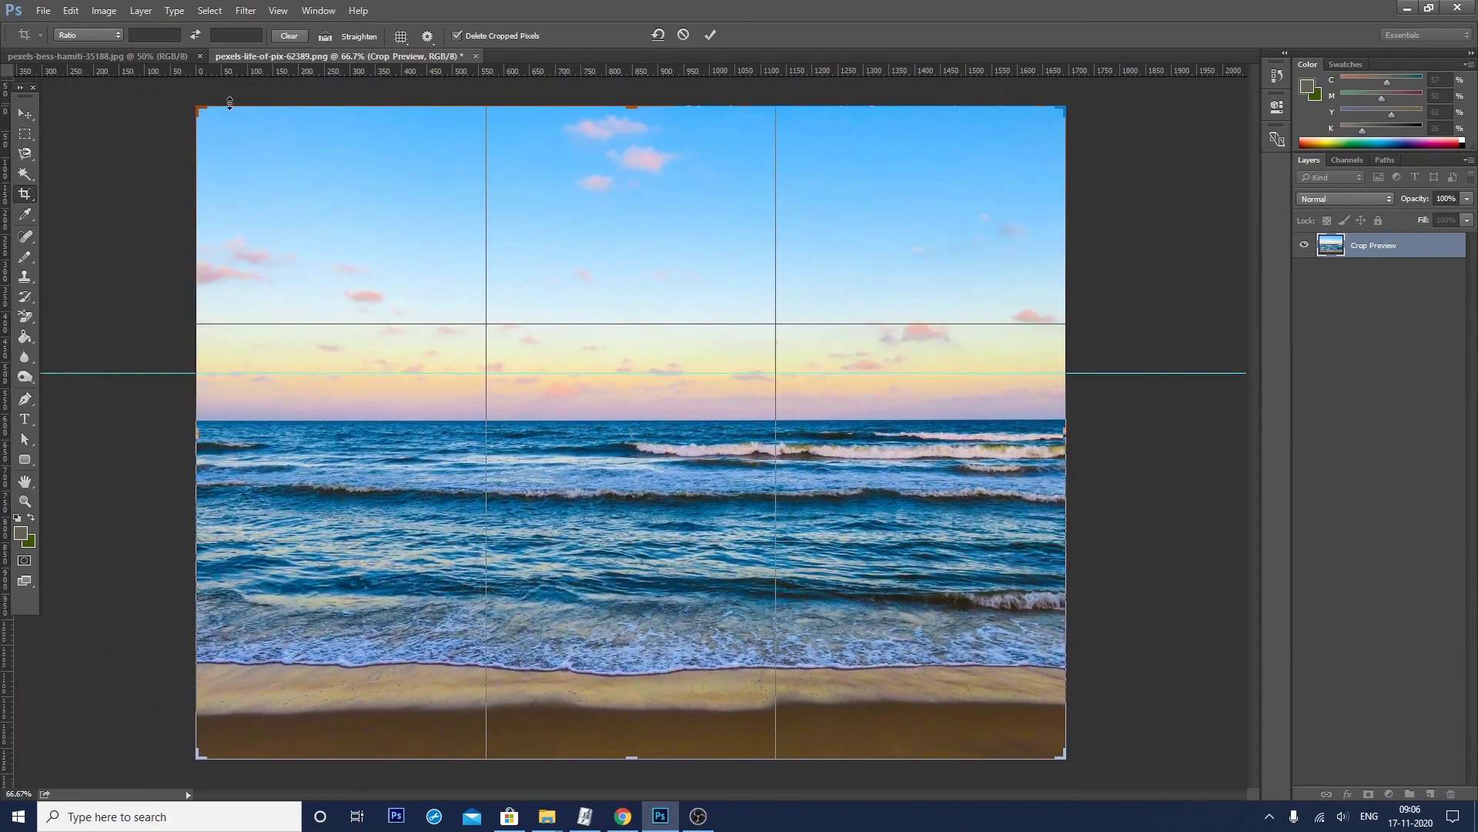
Step: Switch the overlay to Grid and set it to Always Show
click(400, 36)
click(408, 72)
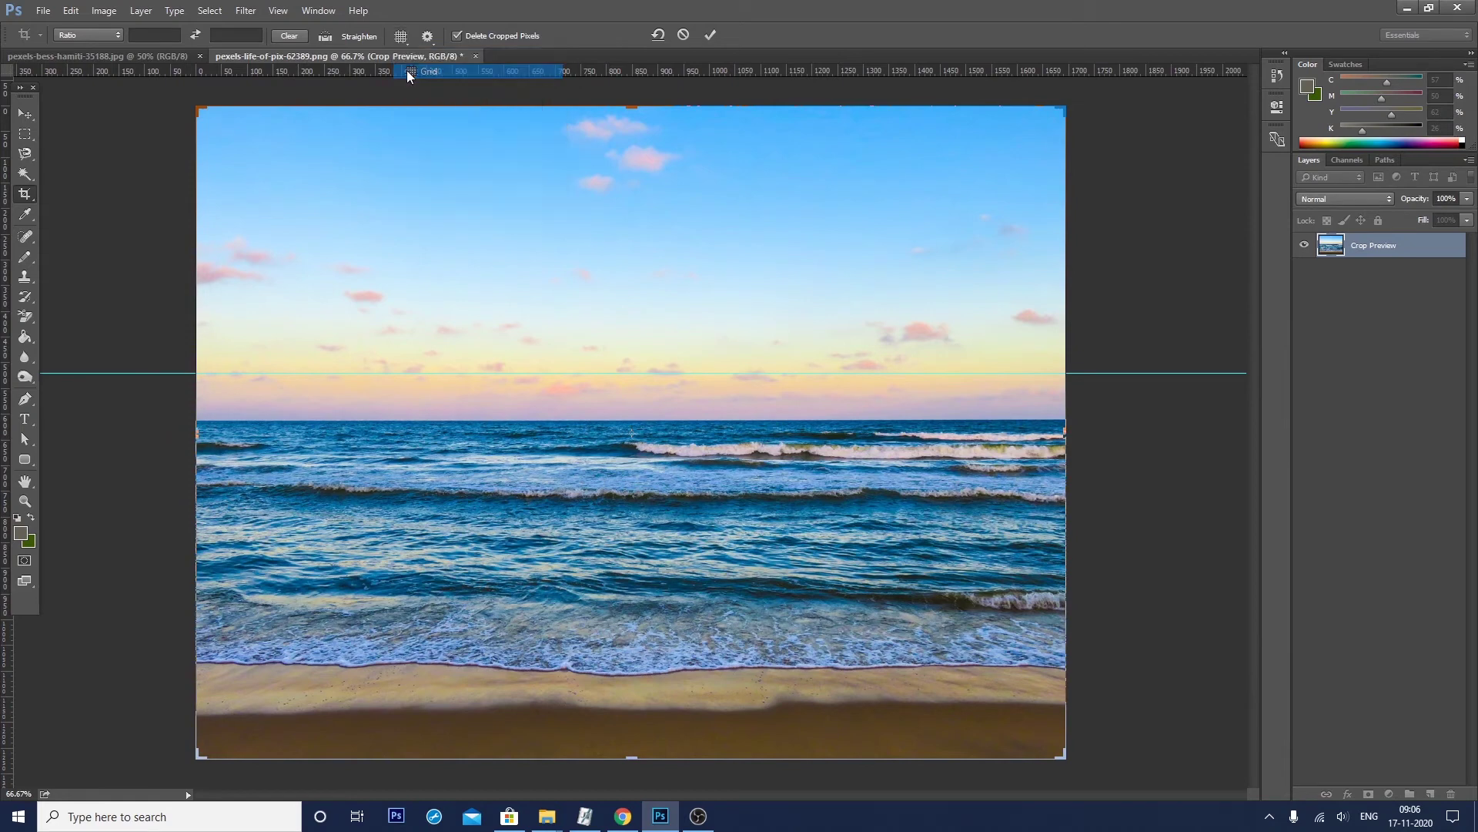
click(399, 44)
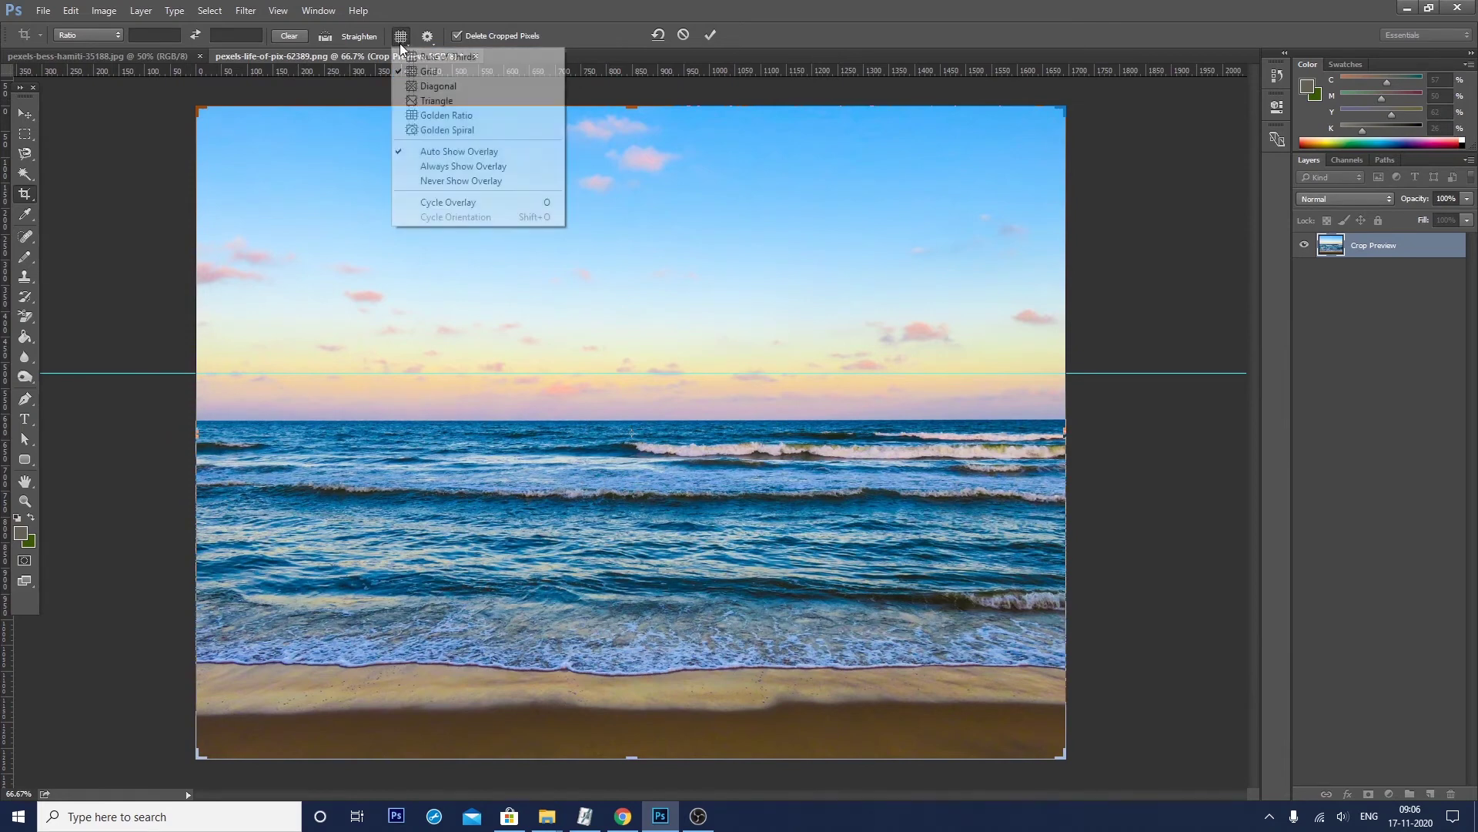
click(462, 166)
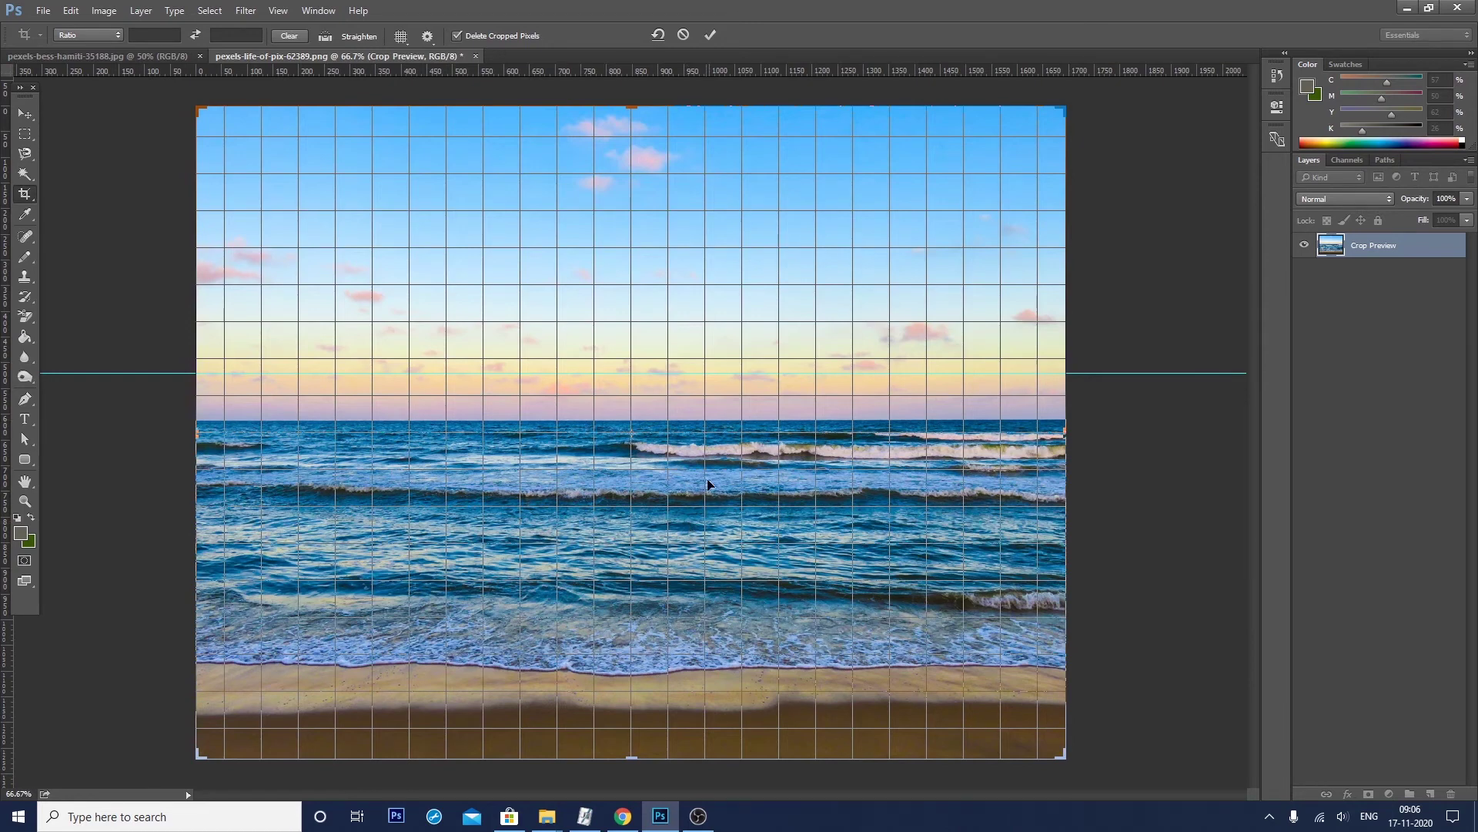
Step: Go back to Auto Show with the Rule of Thirds overlay
click(399, 37)
click(451, 153)
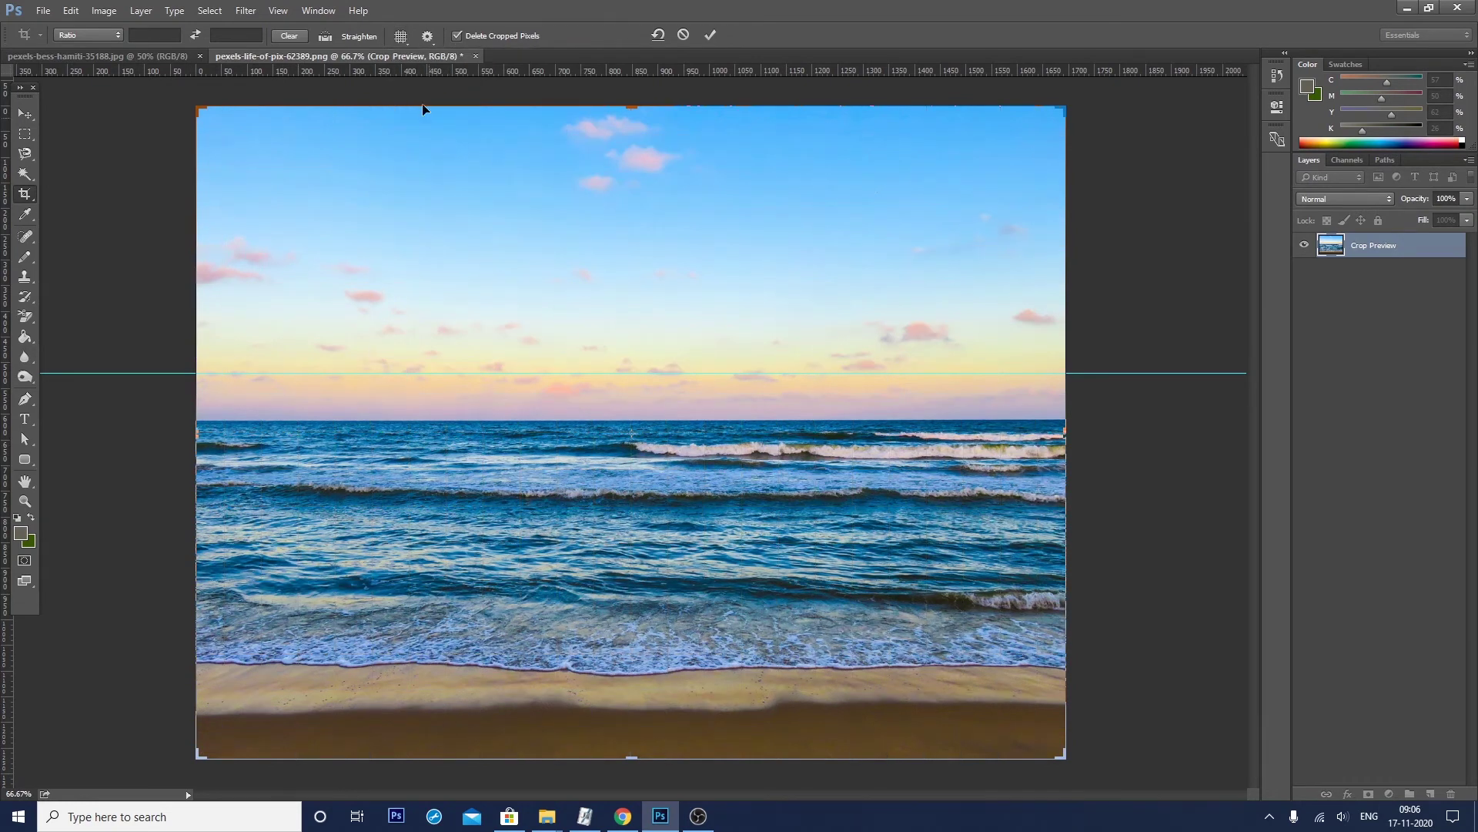
click(400, 37)
click(414, 57)
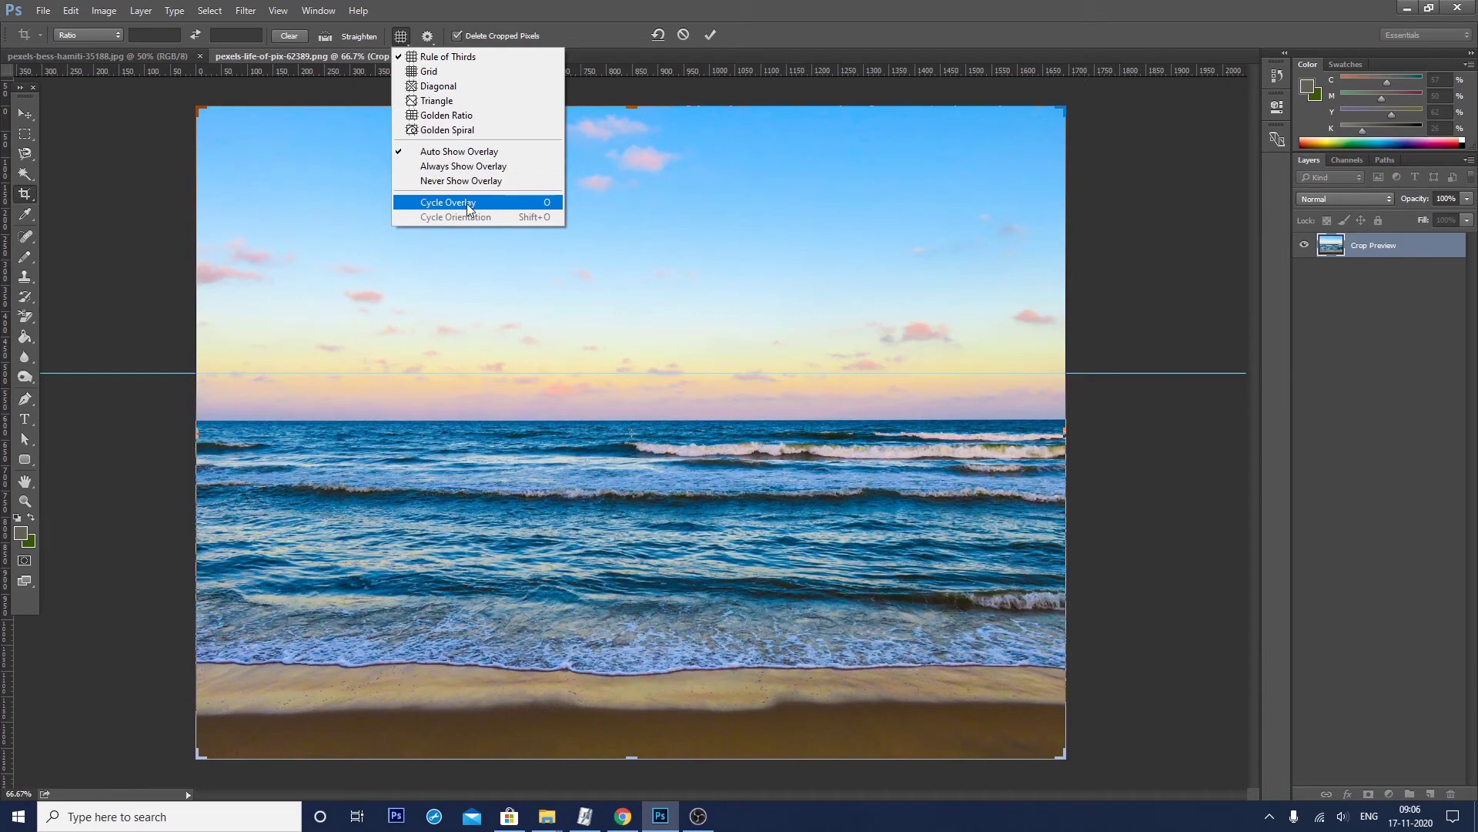
click(467, 204)
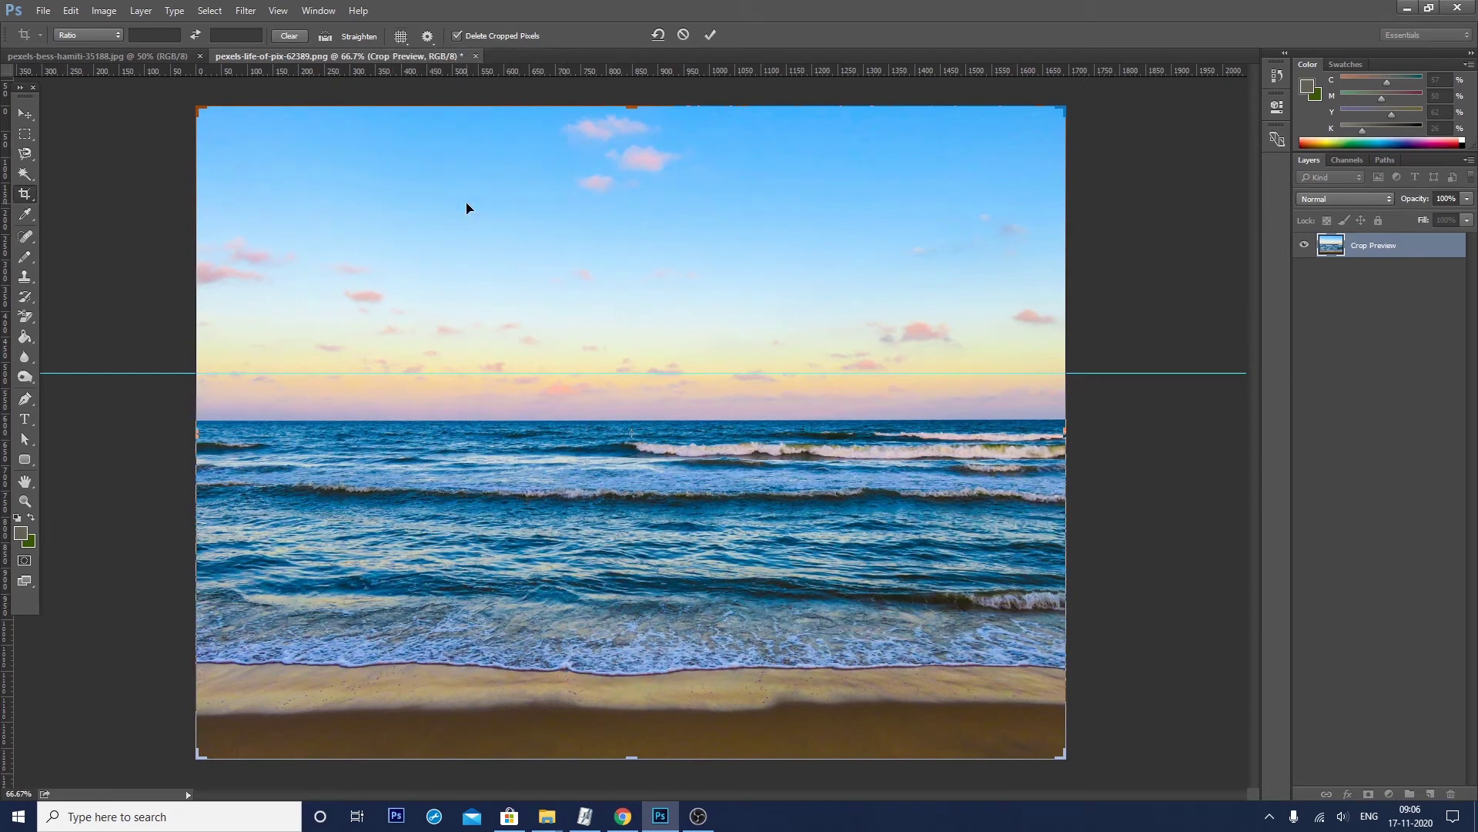
Step: Cycle through overlay styles with O while the overlay is set to Always Show
key(o)
click(400, 36)
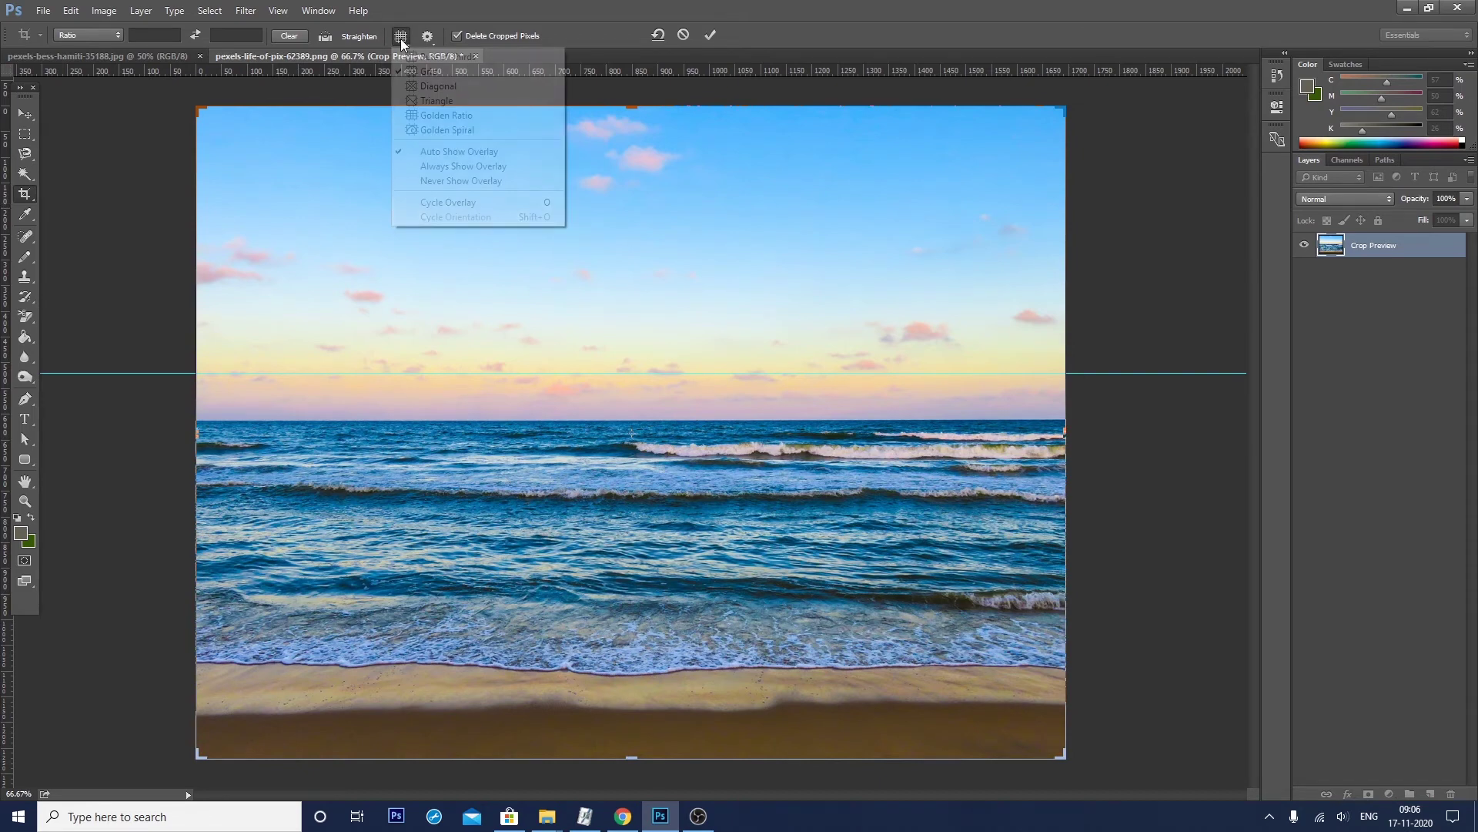
click(430, 167)
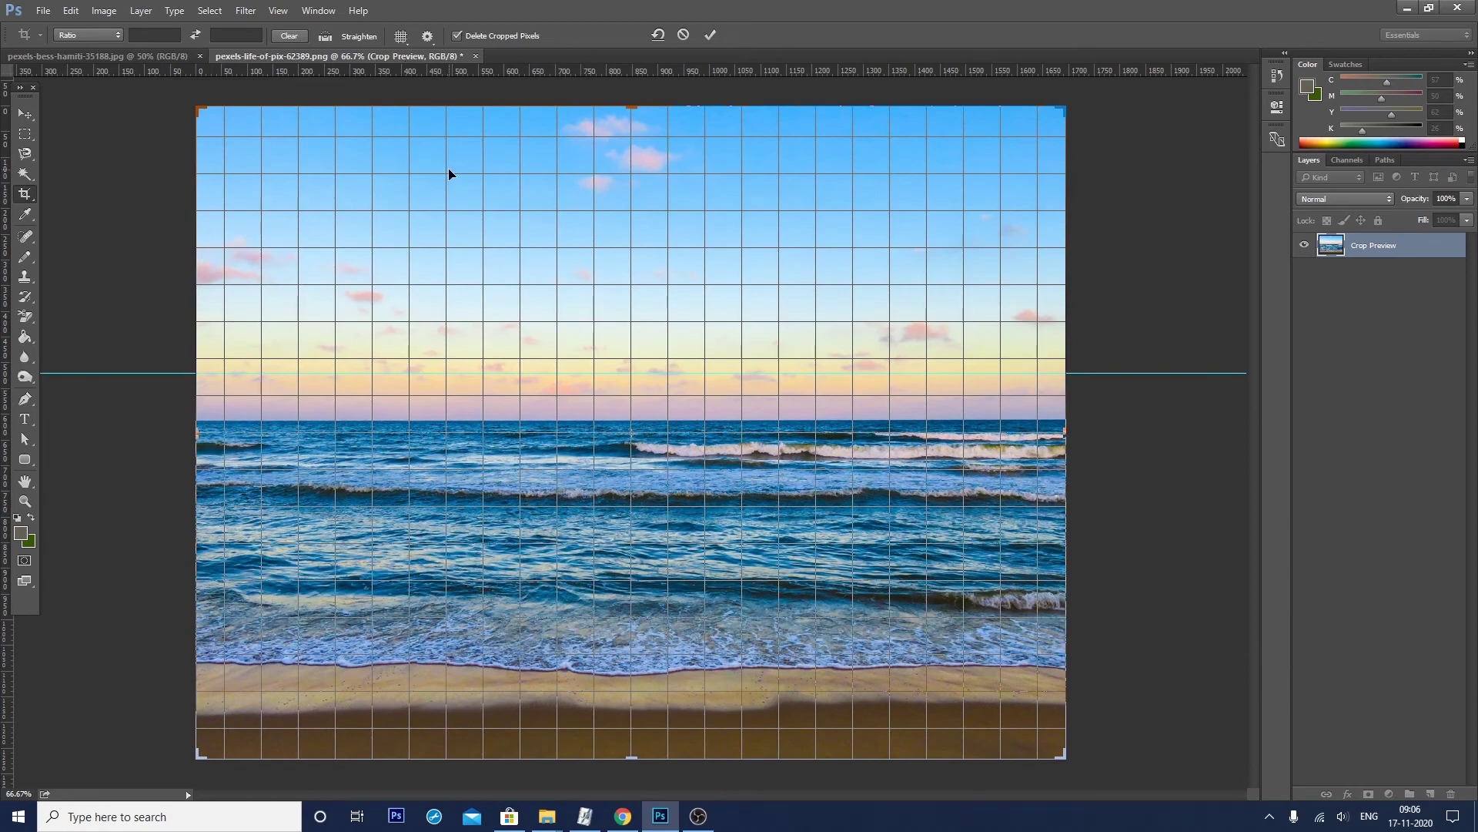
key(o)
key(o)
key(o)
key(o)
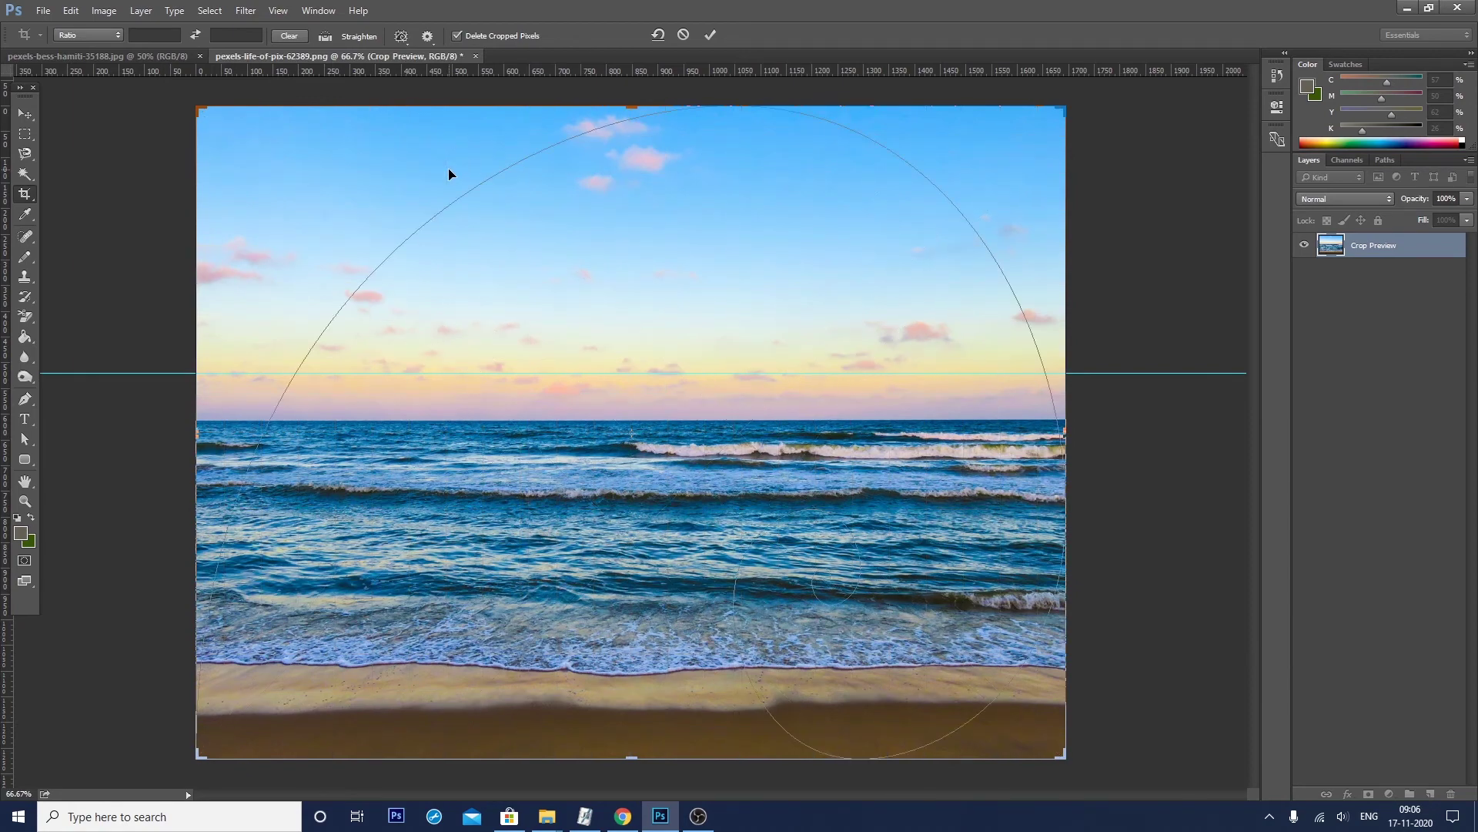
key(o)
key(o)
key(o)
key(o)
key(o)
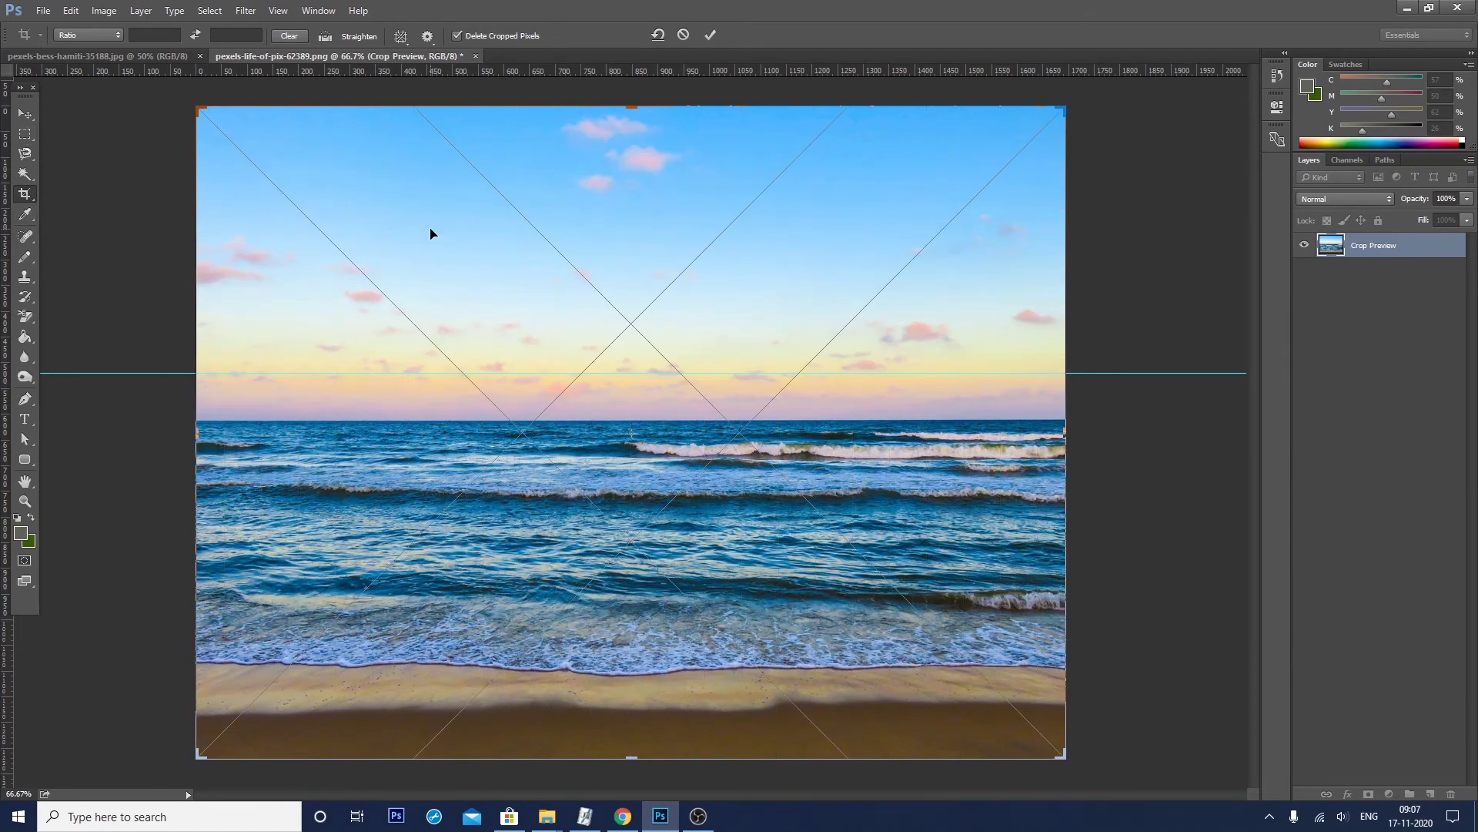
Step: Commit the beach photo crop and switch to the children photo document
key(Return)
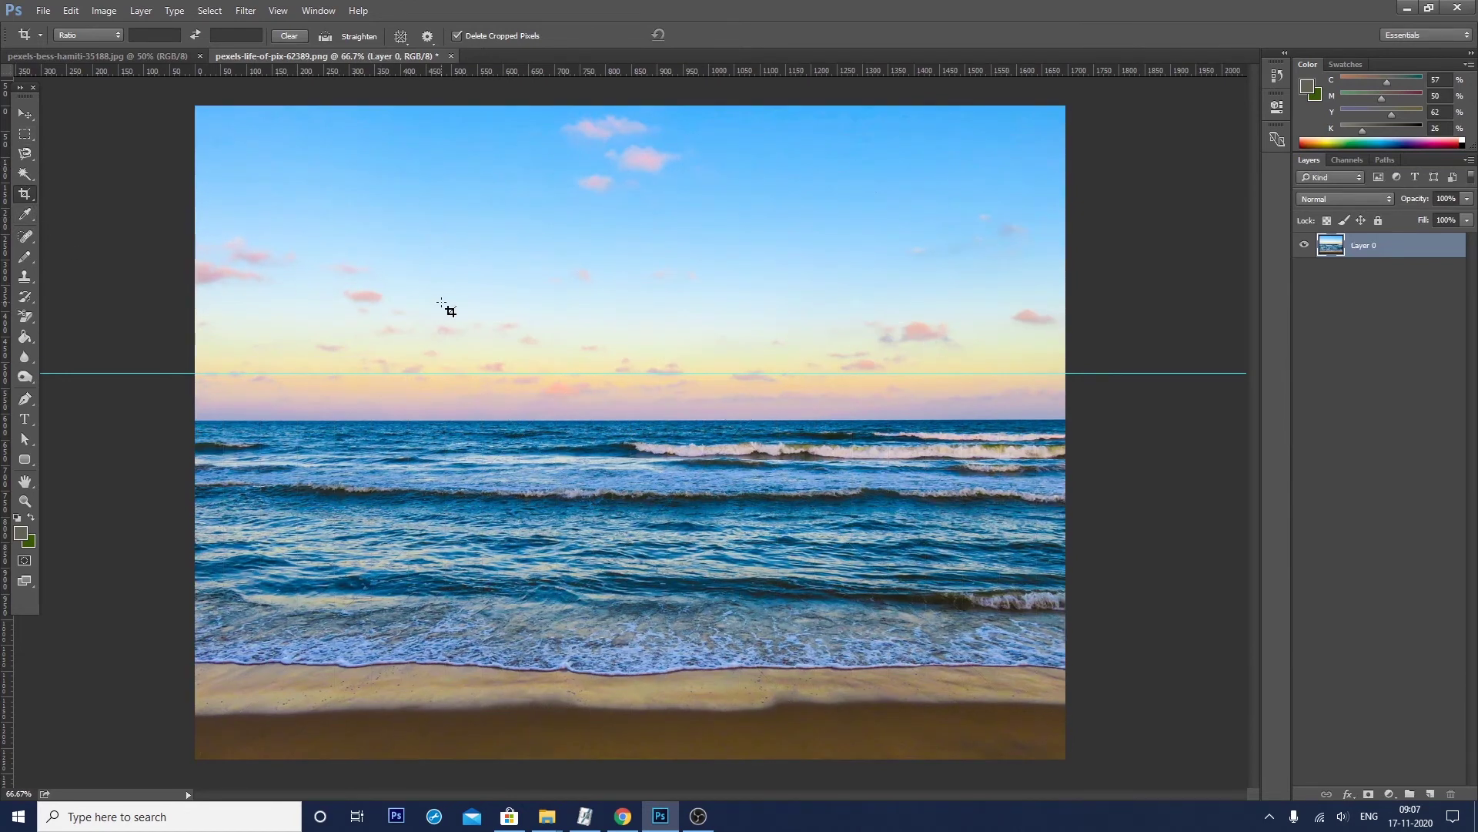
click(526, 324)
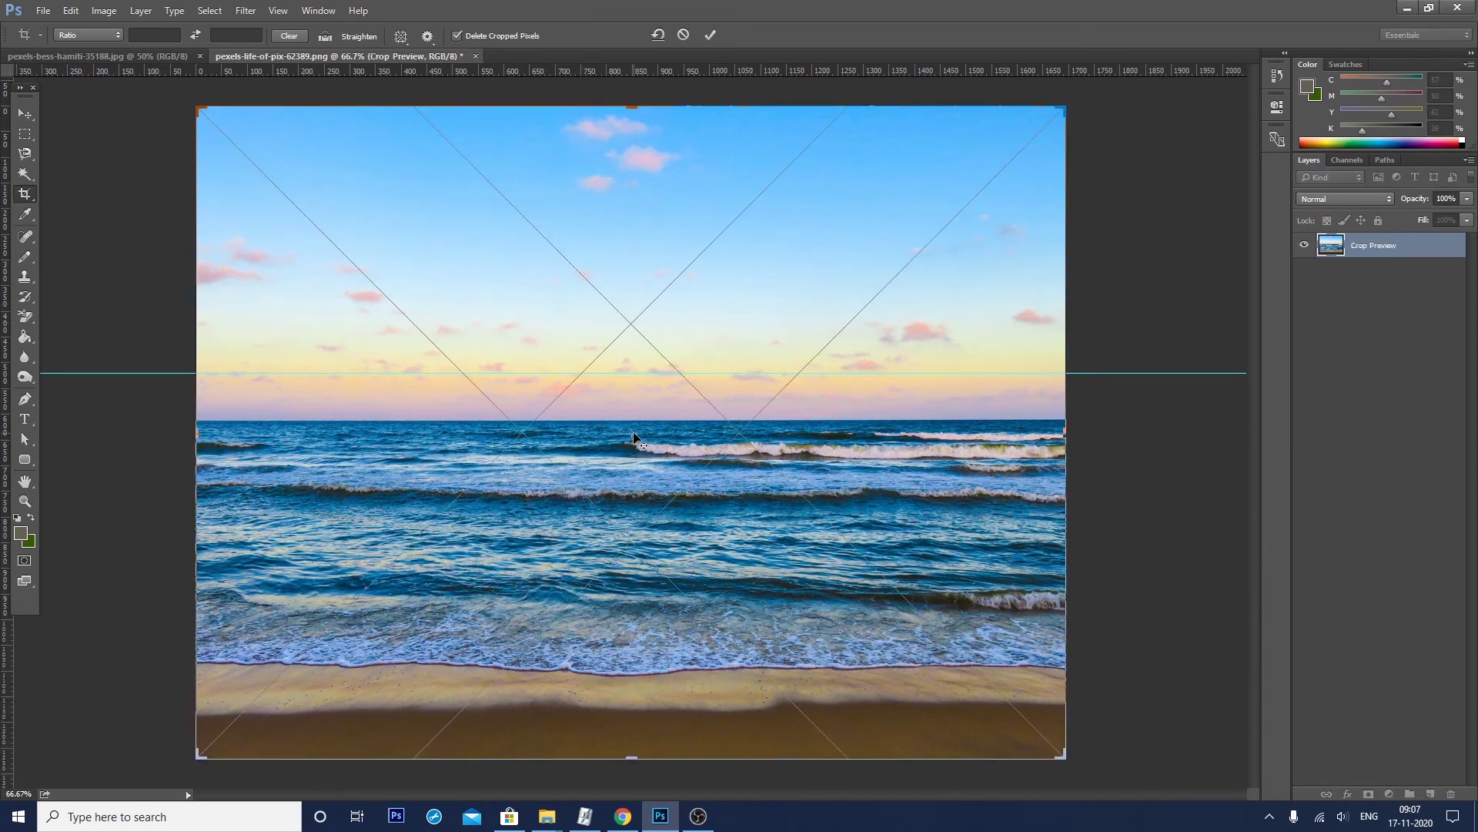
key(Return)
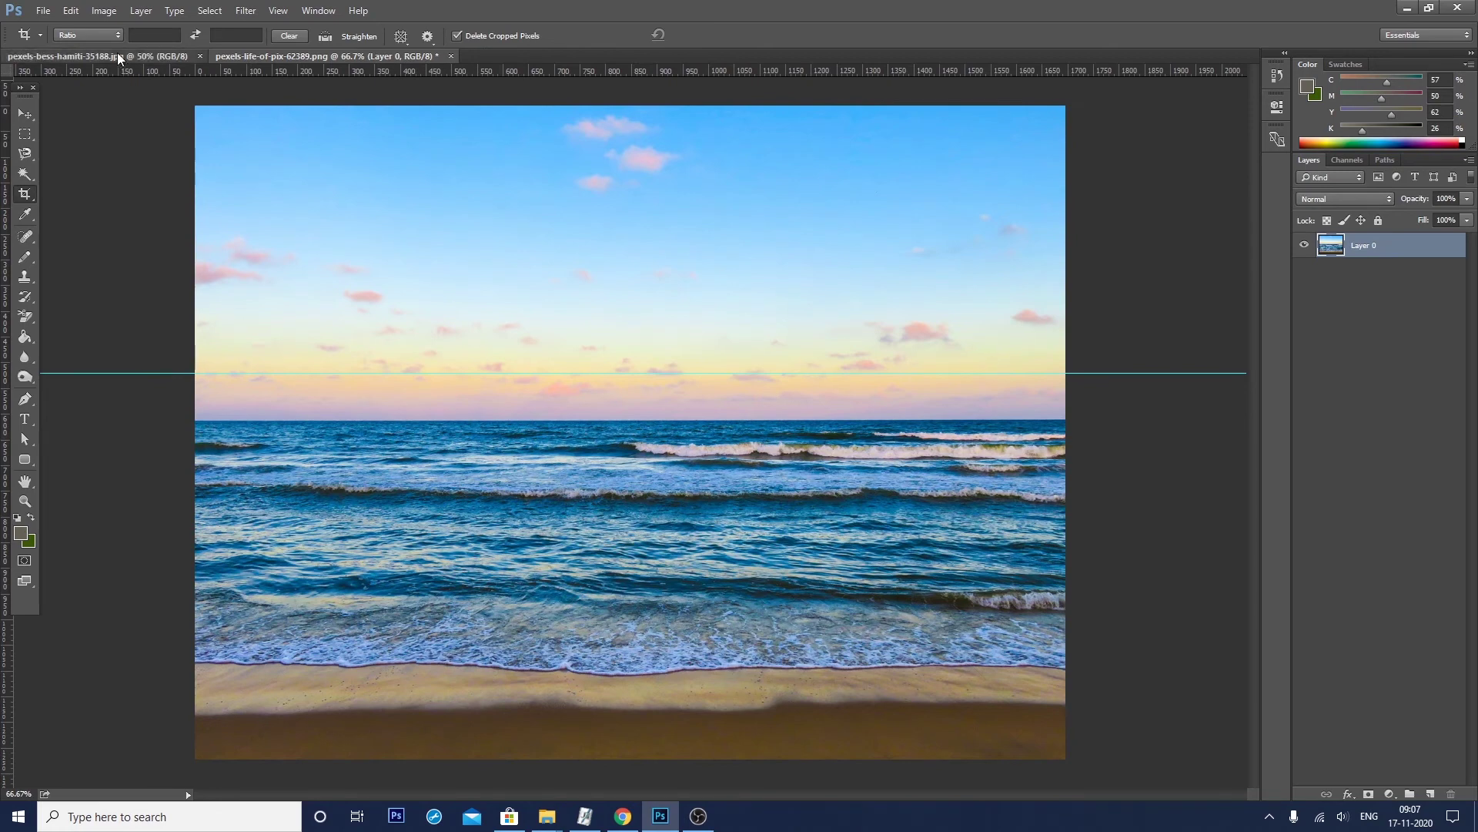
click(117, 55)
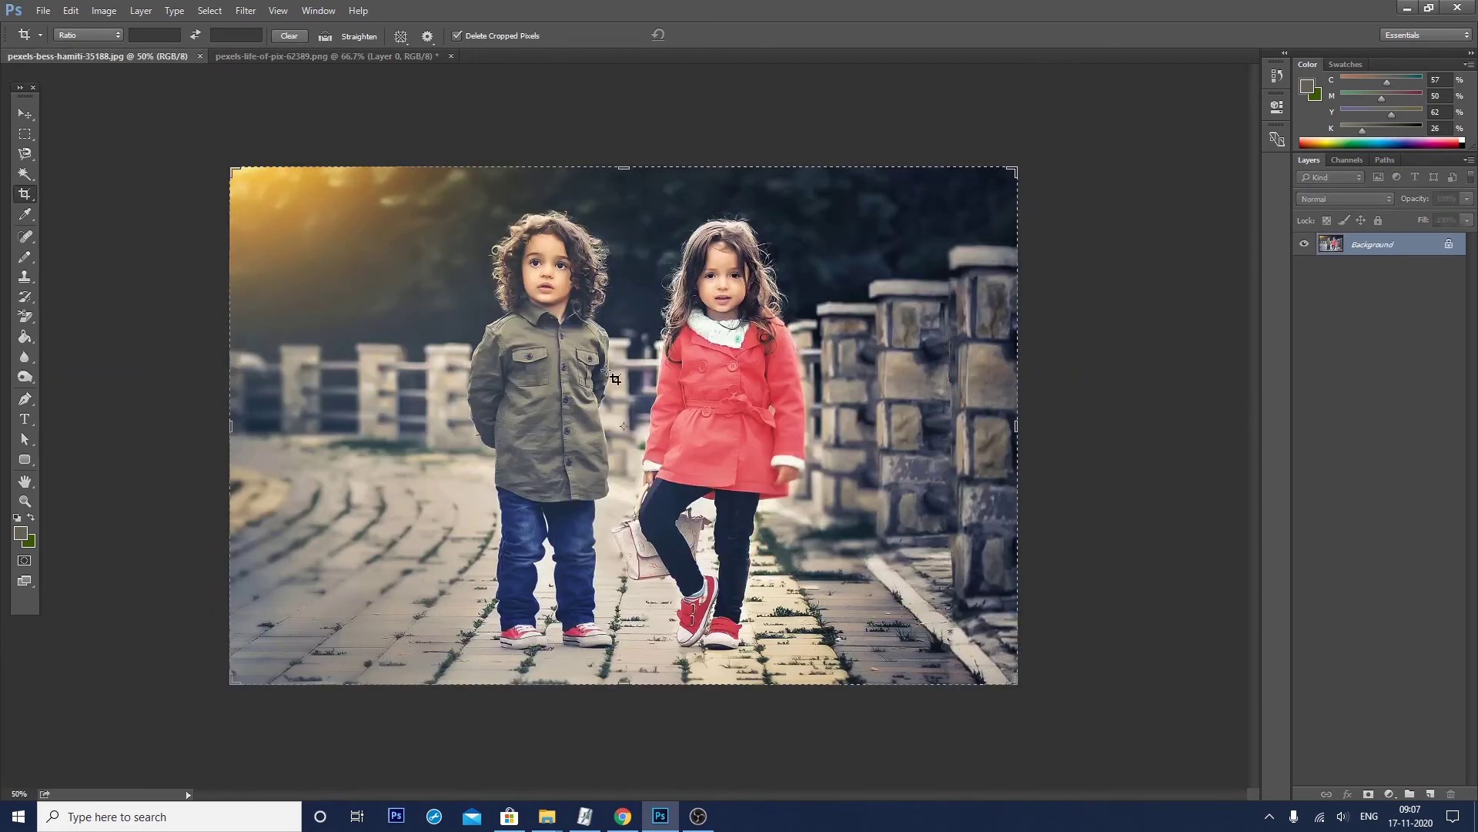
click(623, 428)
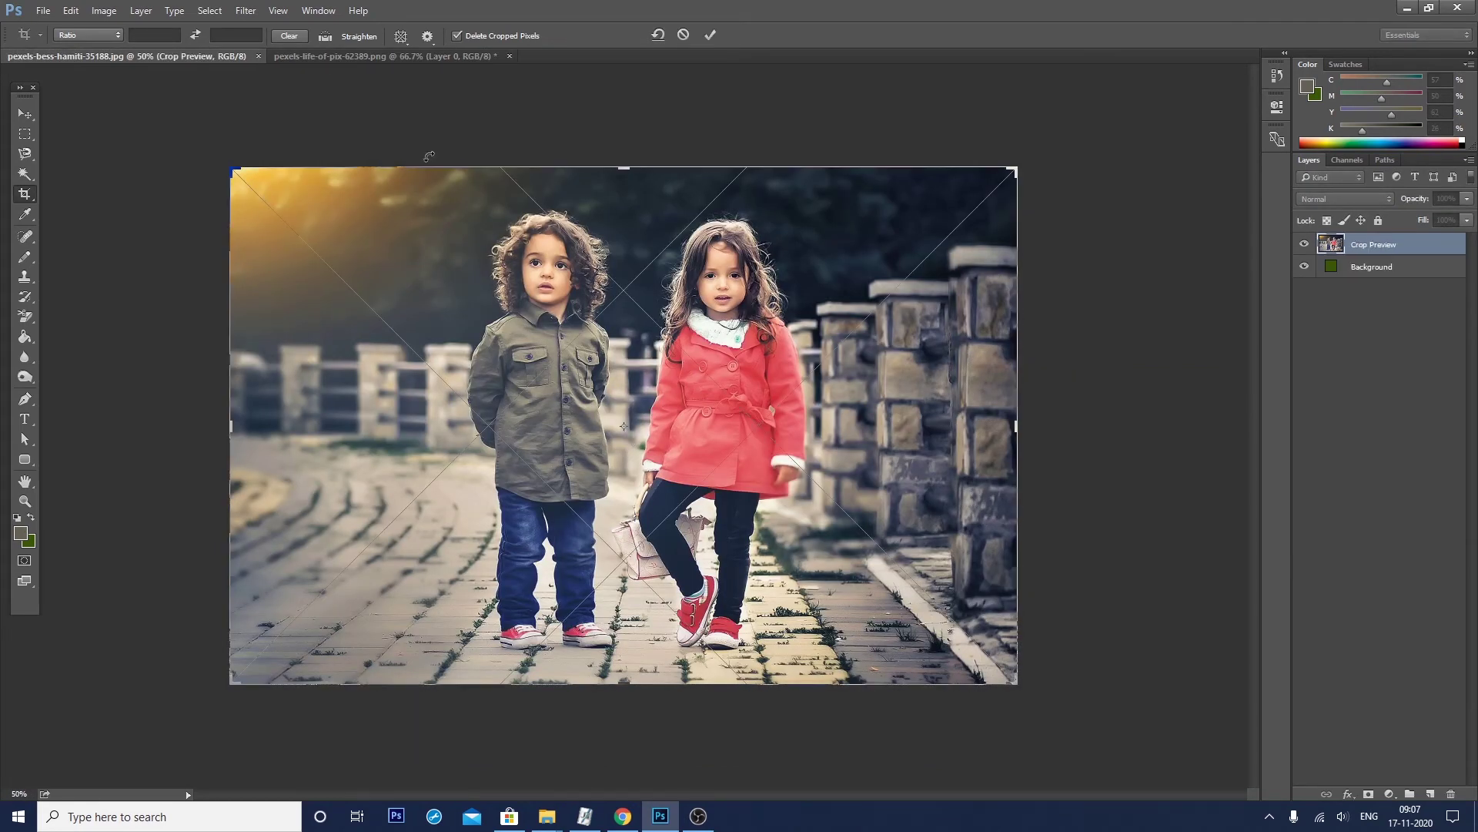
click(400, 36)
click(420, 56)
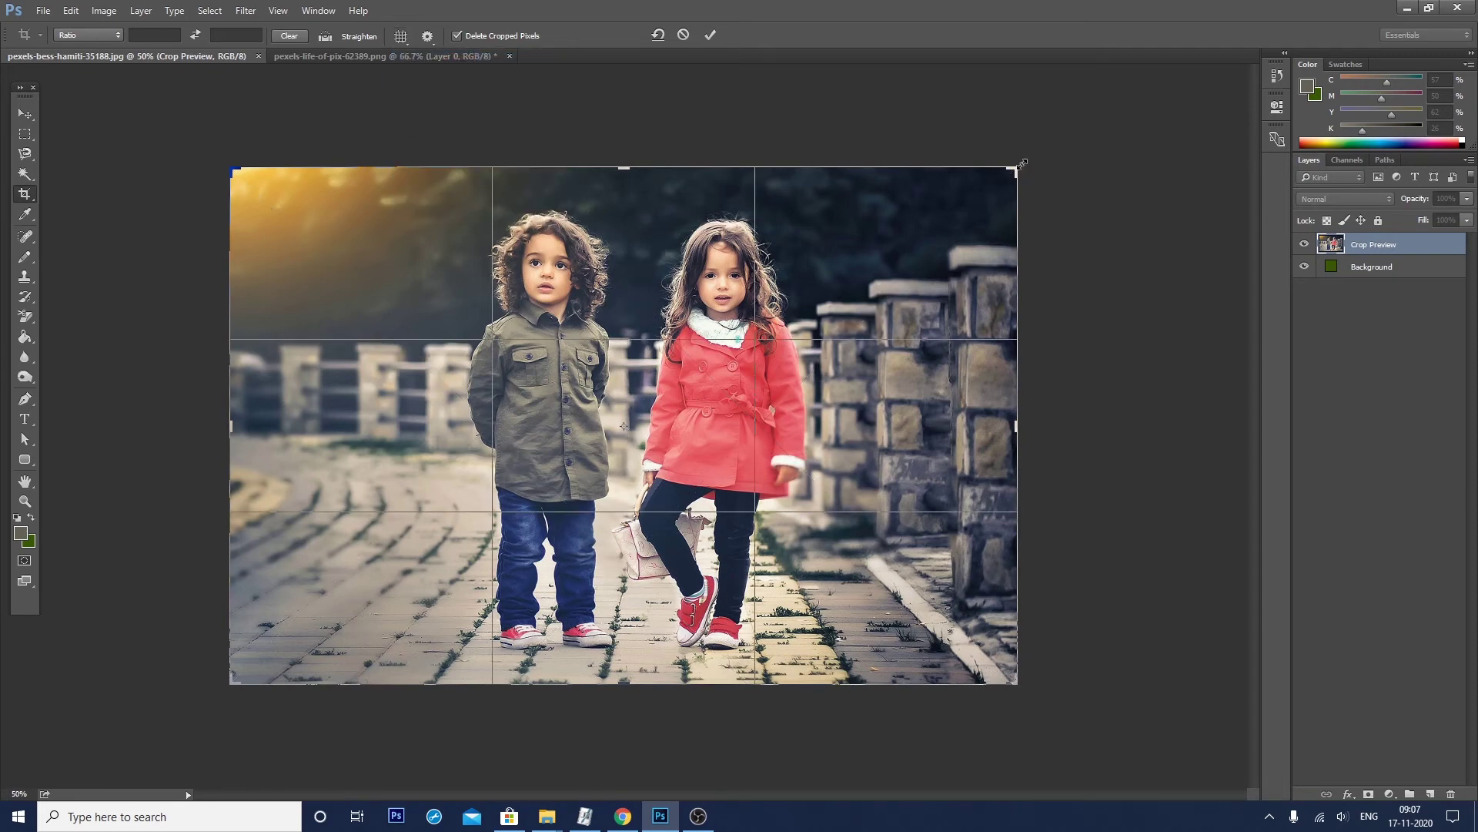
key(o)
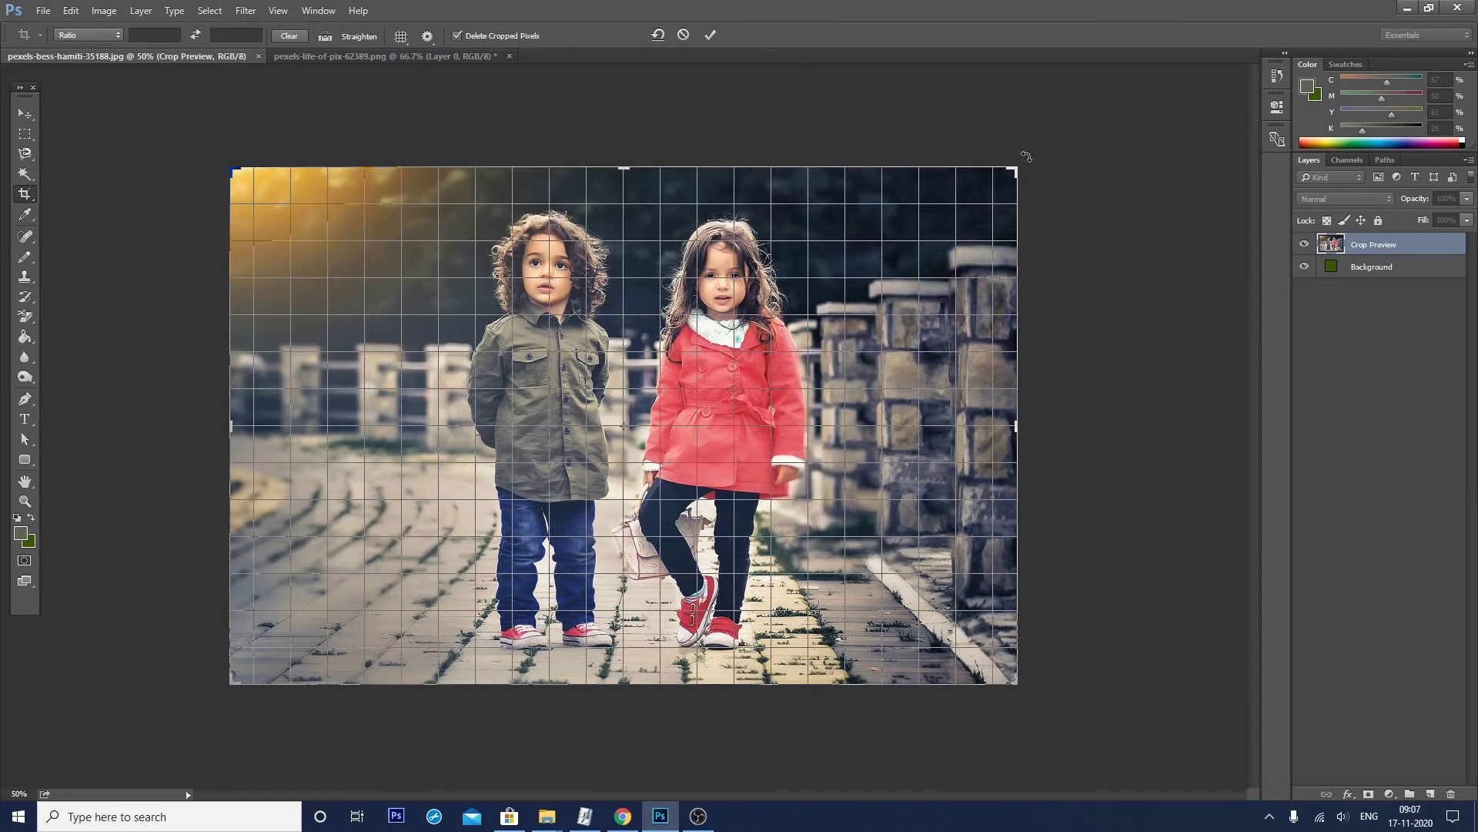
click(401, 36)
click(447, 56)
click(400, 36)
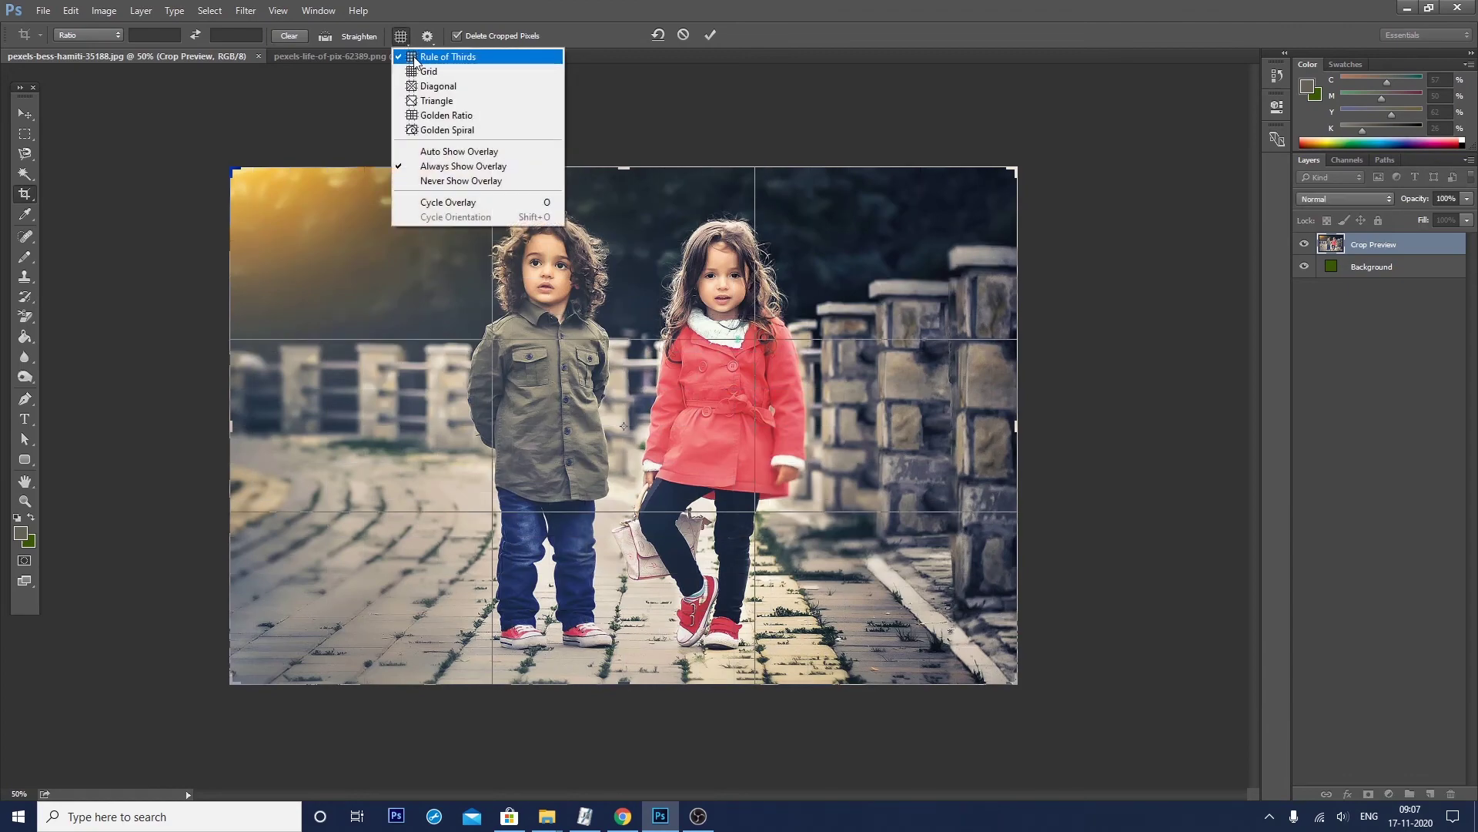
click(415, 58)
mouse_move(1027, 154)
mouse_down()
mouse_move(1134, 412)
mouse_move(1129, 495)
mouse_move(1129, 373)
mouse_move(1001, 227)
mouse_move(896, 157)
mouse_move(781, 162)
mouse_move(940, 154)
mouse_move(975, 192)
mouse_up()
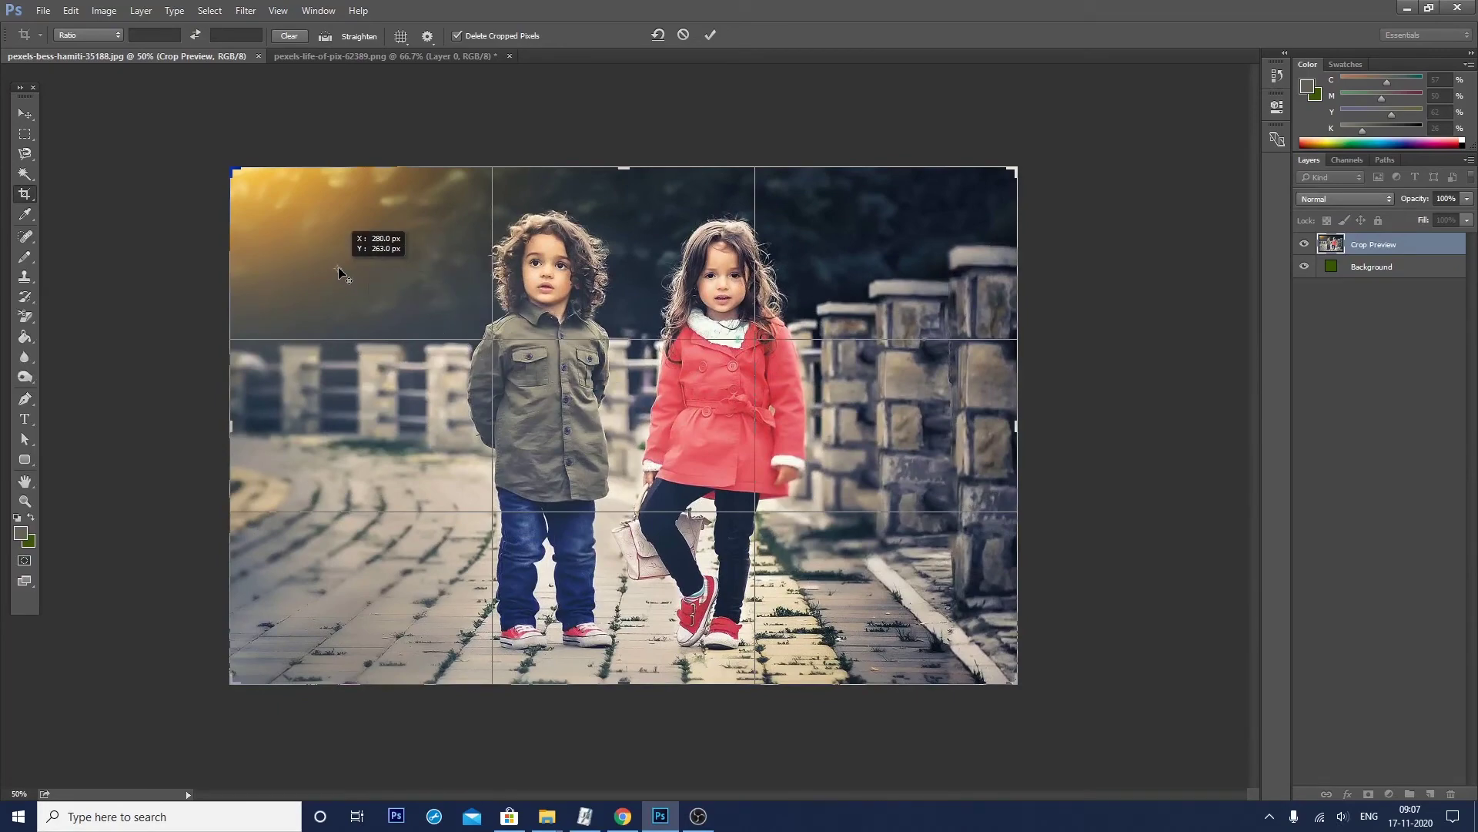
mouse_move(1026, 189)
mouse_down()
mouse_move(1081, 272)
mouse_move(821, 181)
mouse_up()
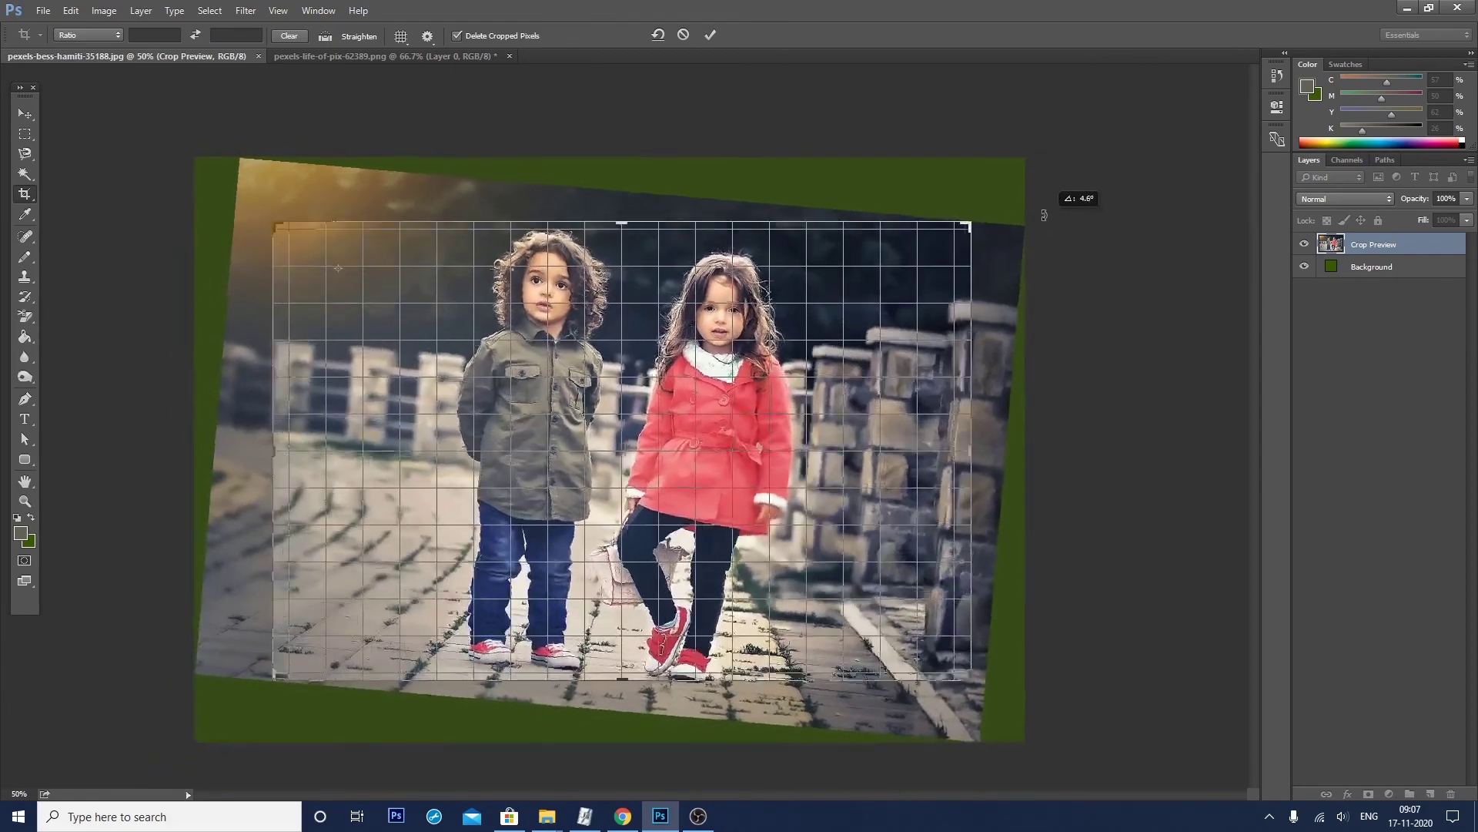
mouse_move(821, 181)
mouse_down()
mouse_move(1114, 463)
mouse_move(755, 621)
mouse_move(501, 594)
mouse_move(414, 466)
mouse_move(775, 552)
mouse_move(738, 555)
mouse_up()
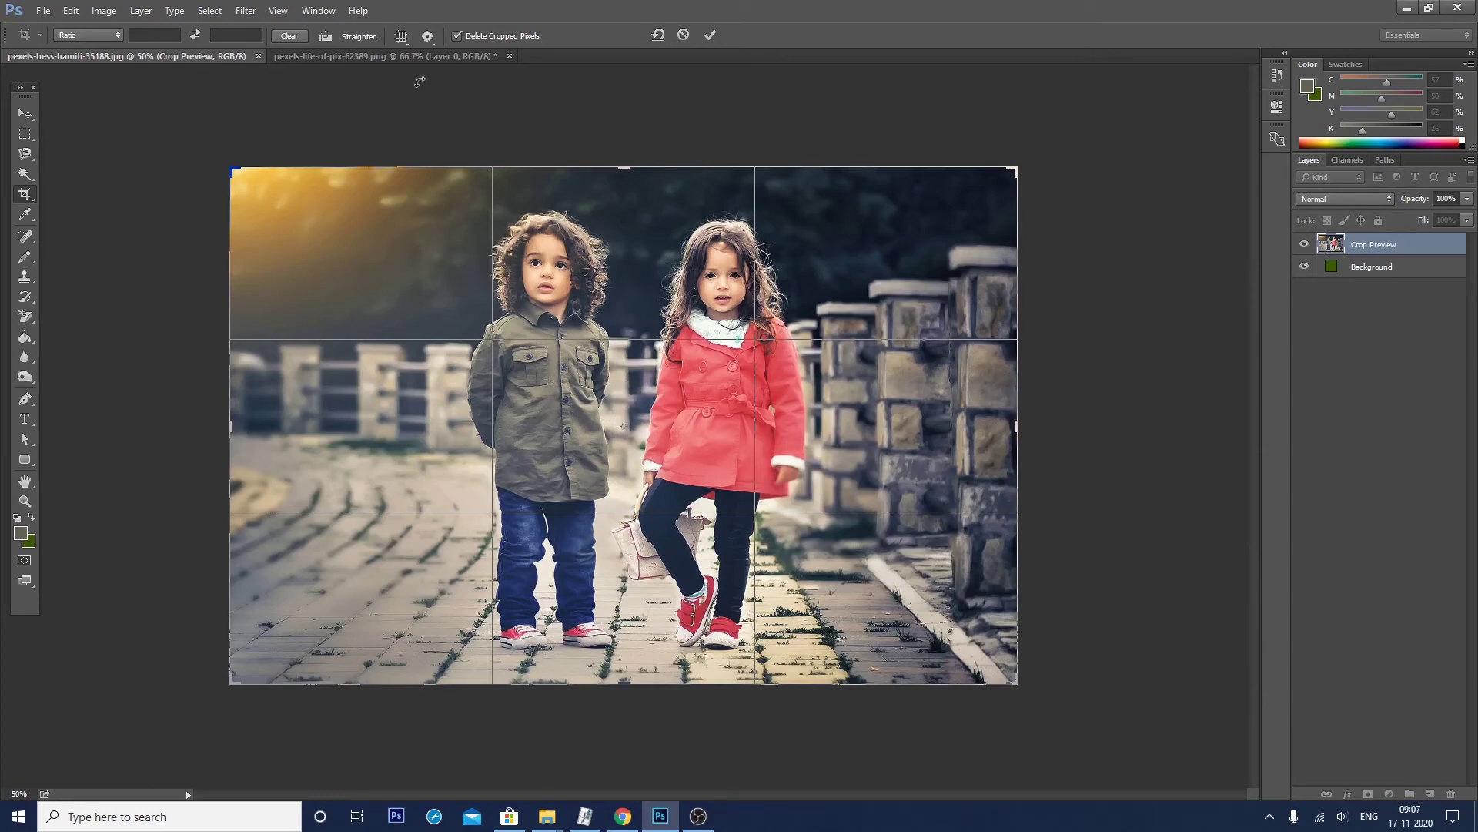
click(428, 36)
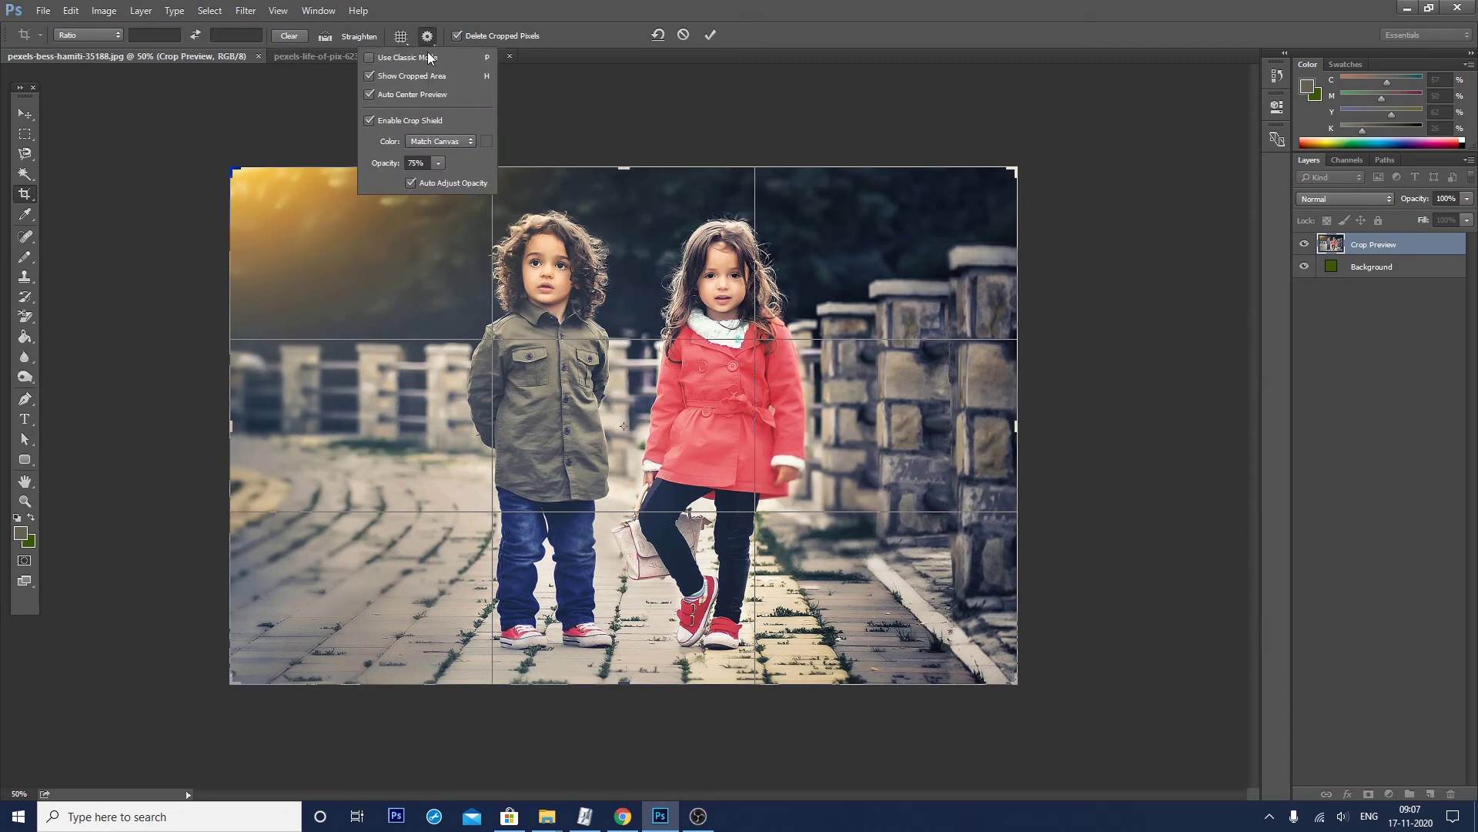
Step: Try Use Classic Mode by resizing the crop box, then reset it
click(425, 58)
click(1054, 192)
drag(1018, 166, 566, 433)
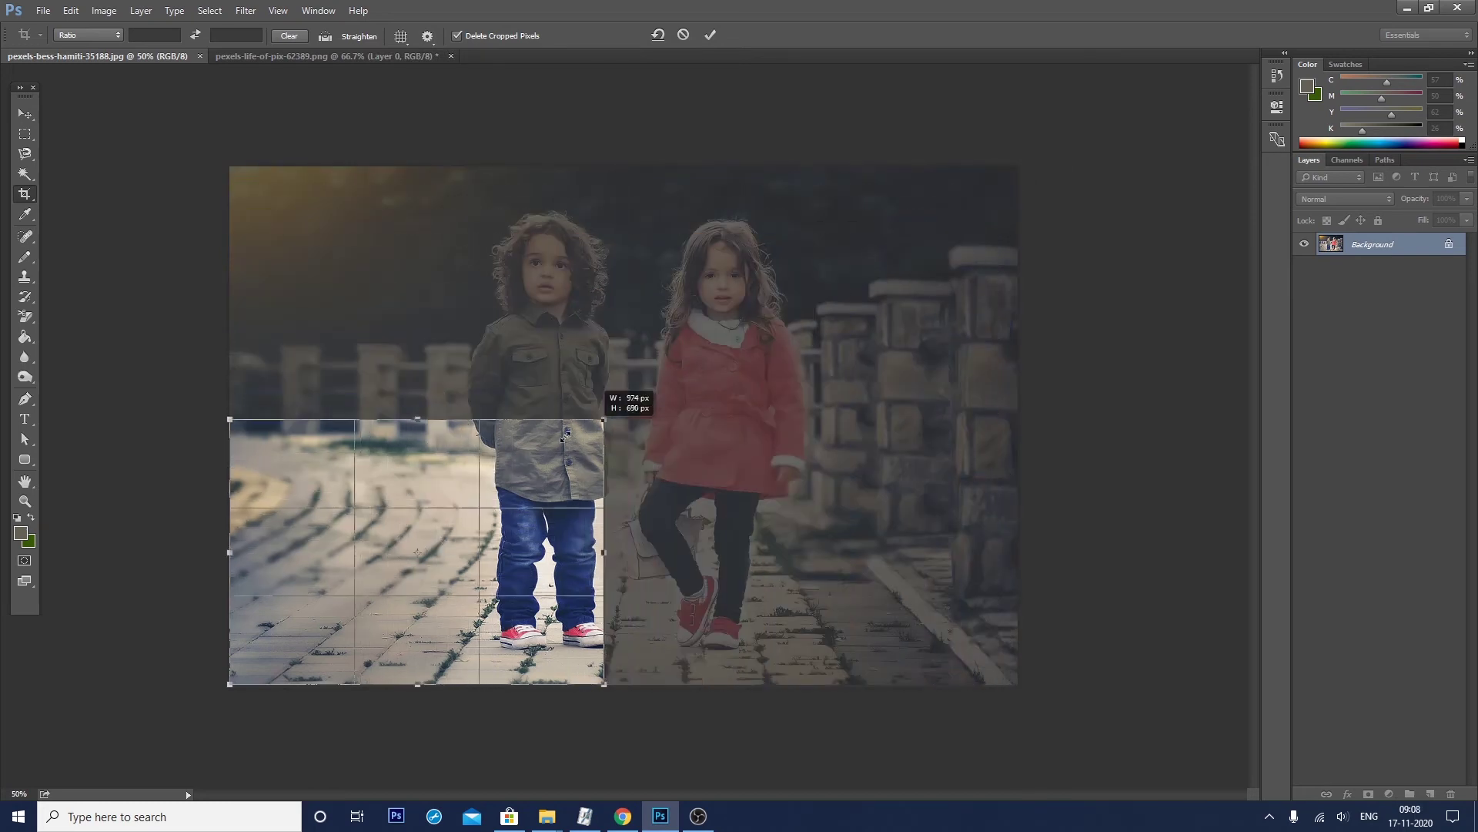
mouse_move(566, 433)
mouse_down()
mouse_move(1011, 178)
mouse_move(709, 339)
mouse_up()
key(Escape)
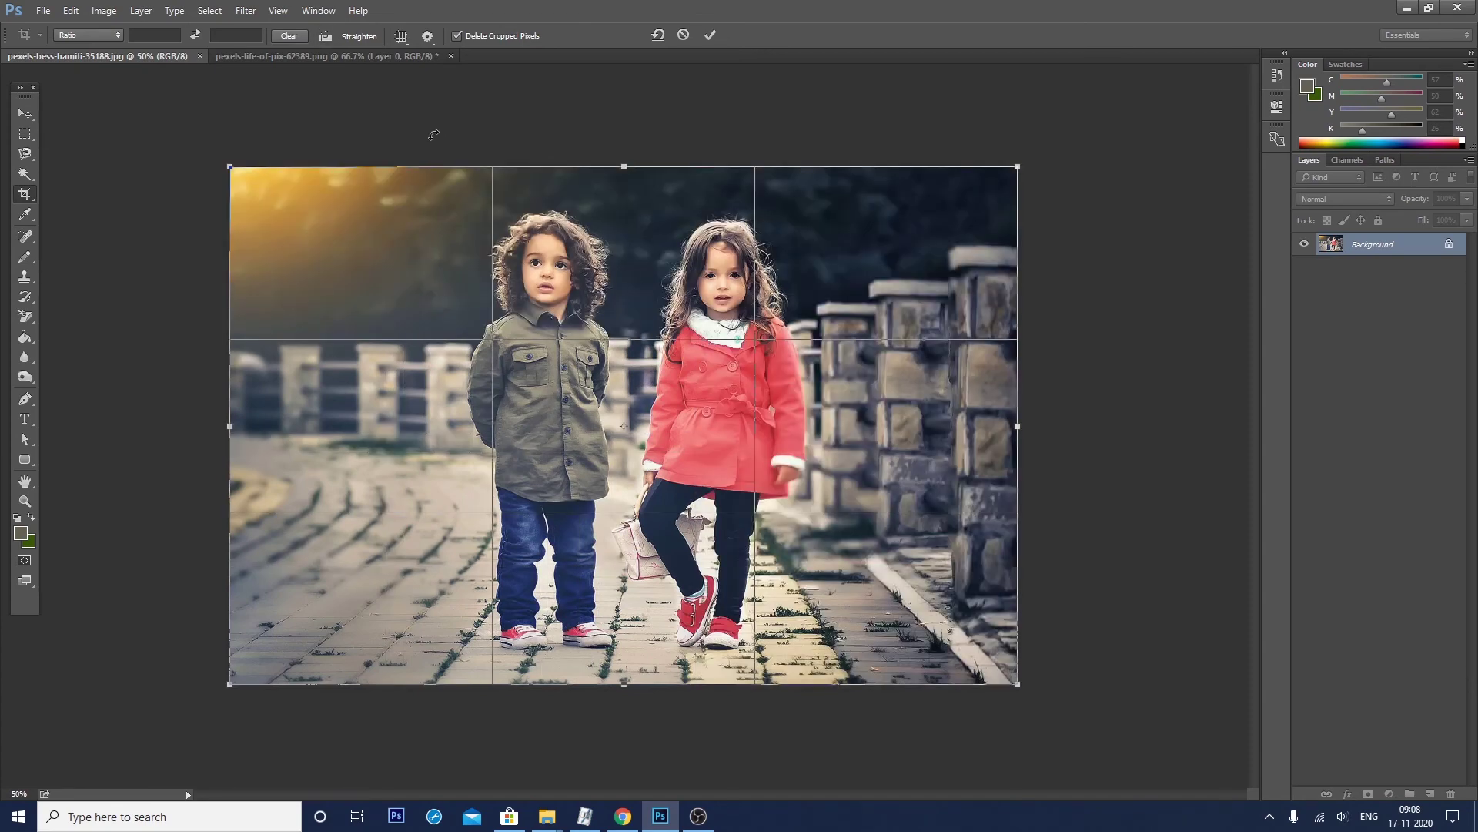
Step: Turn Classic Mode off, uncheck Show Cropped Area, and test by dragging the top-left corner
click(427, 37)
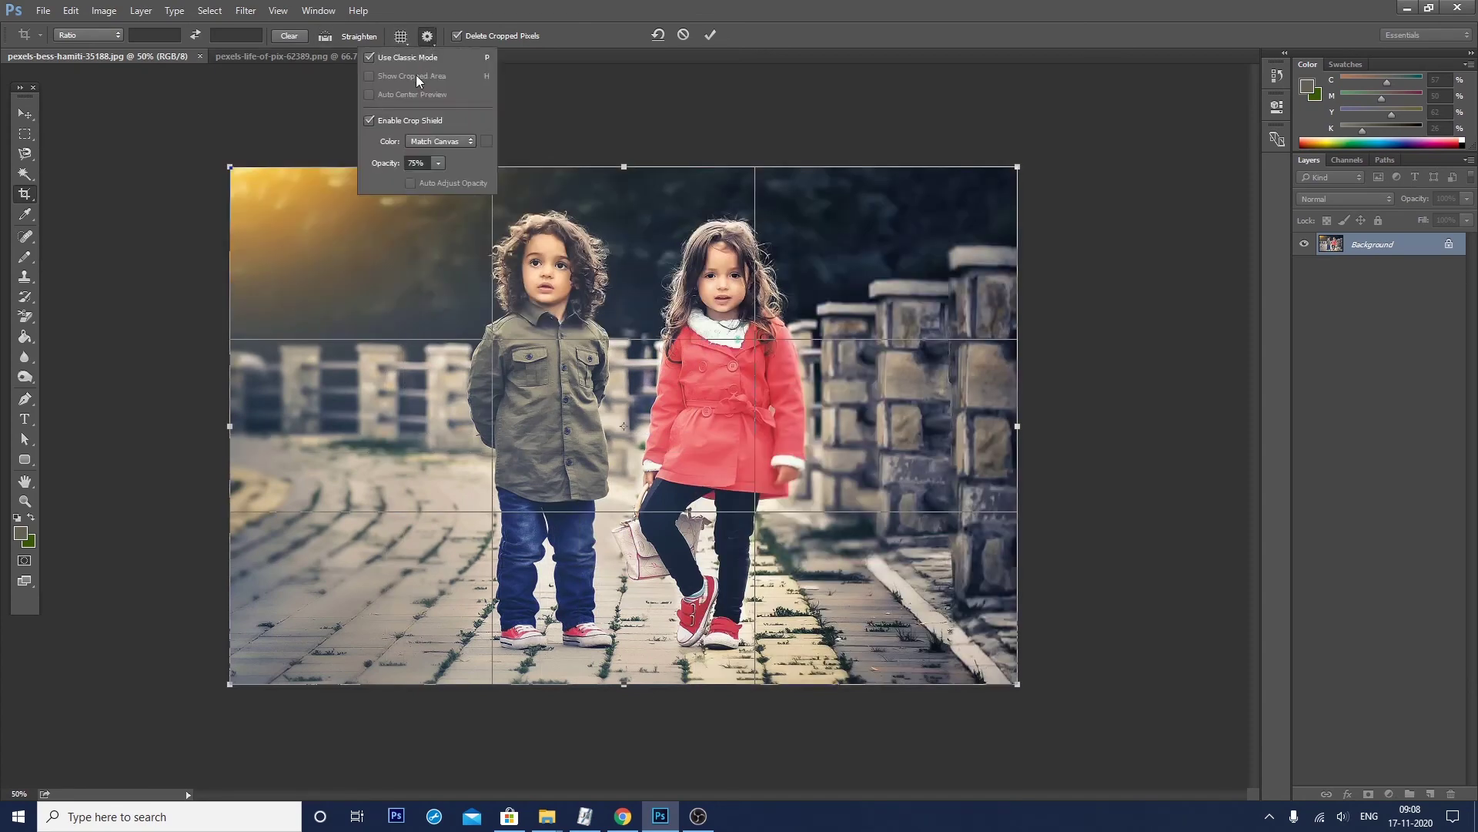
click(408, 55)
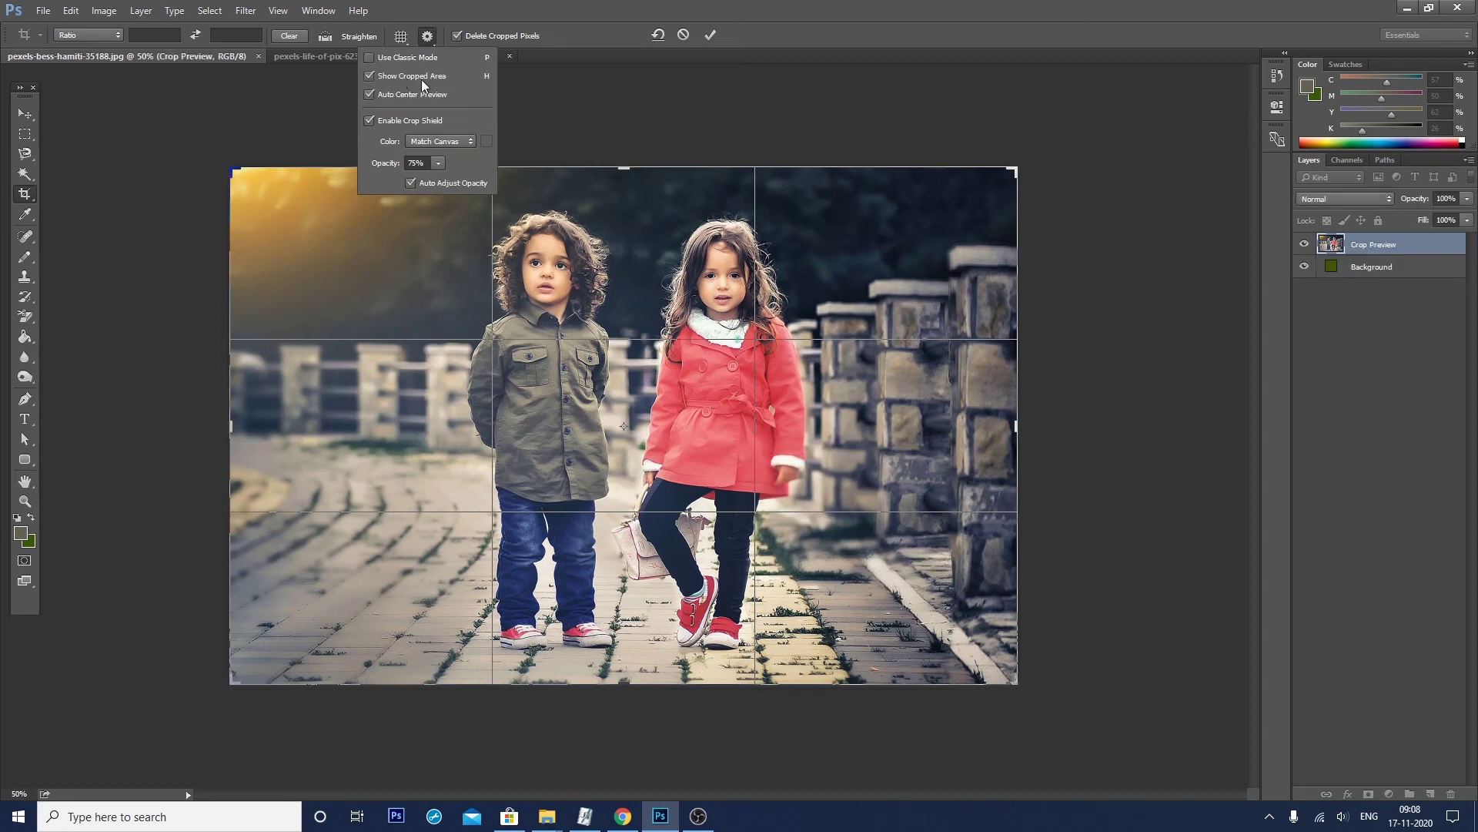
click(419, 77)
drag(229, 163, 262, 192)
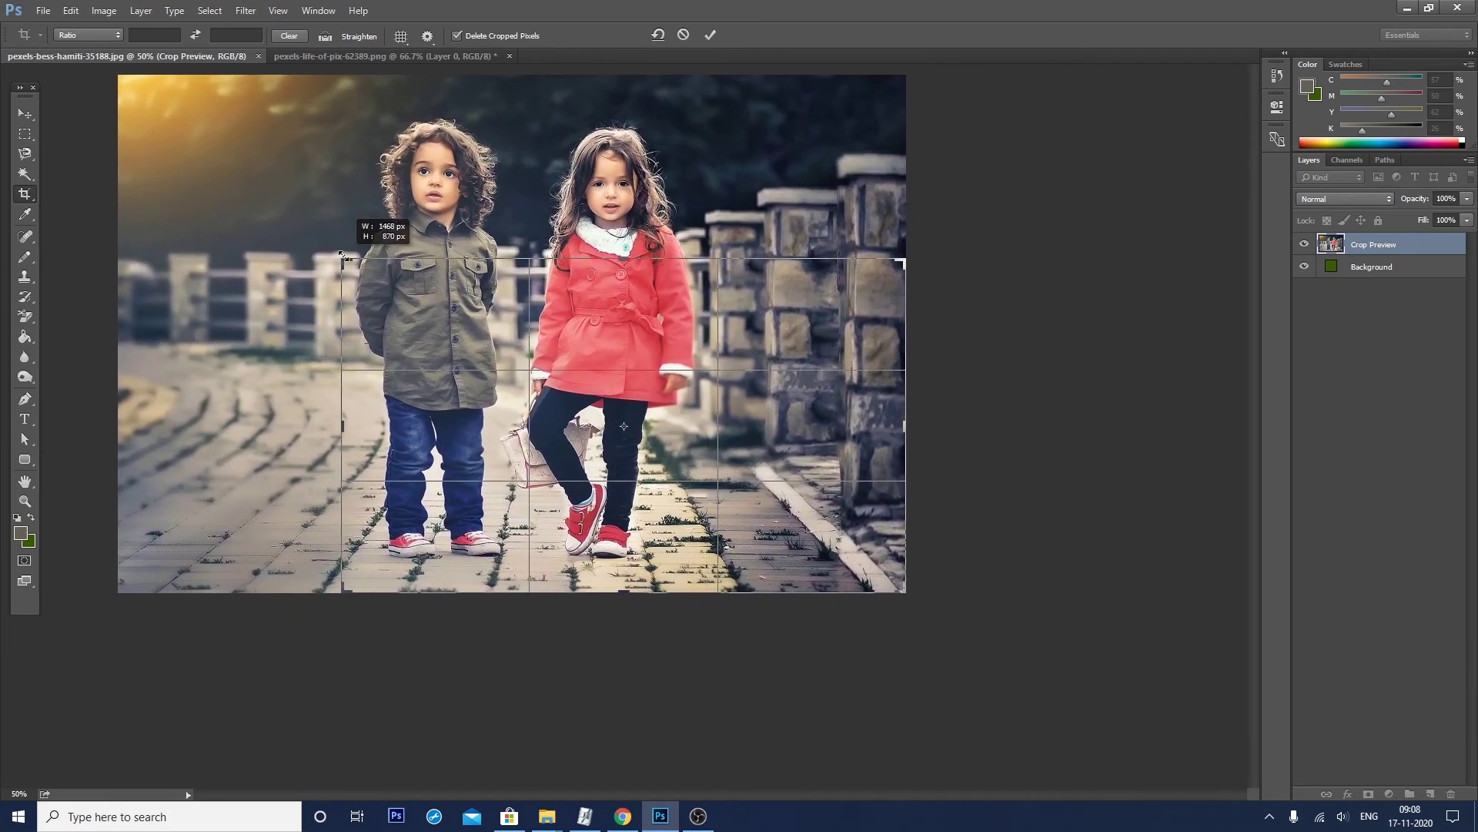
drag(262, 192, 345, 259)
key(Escape)
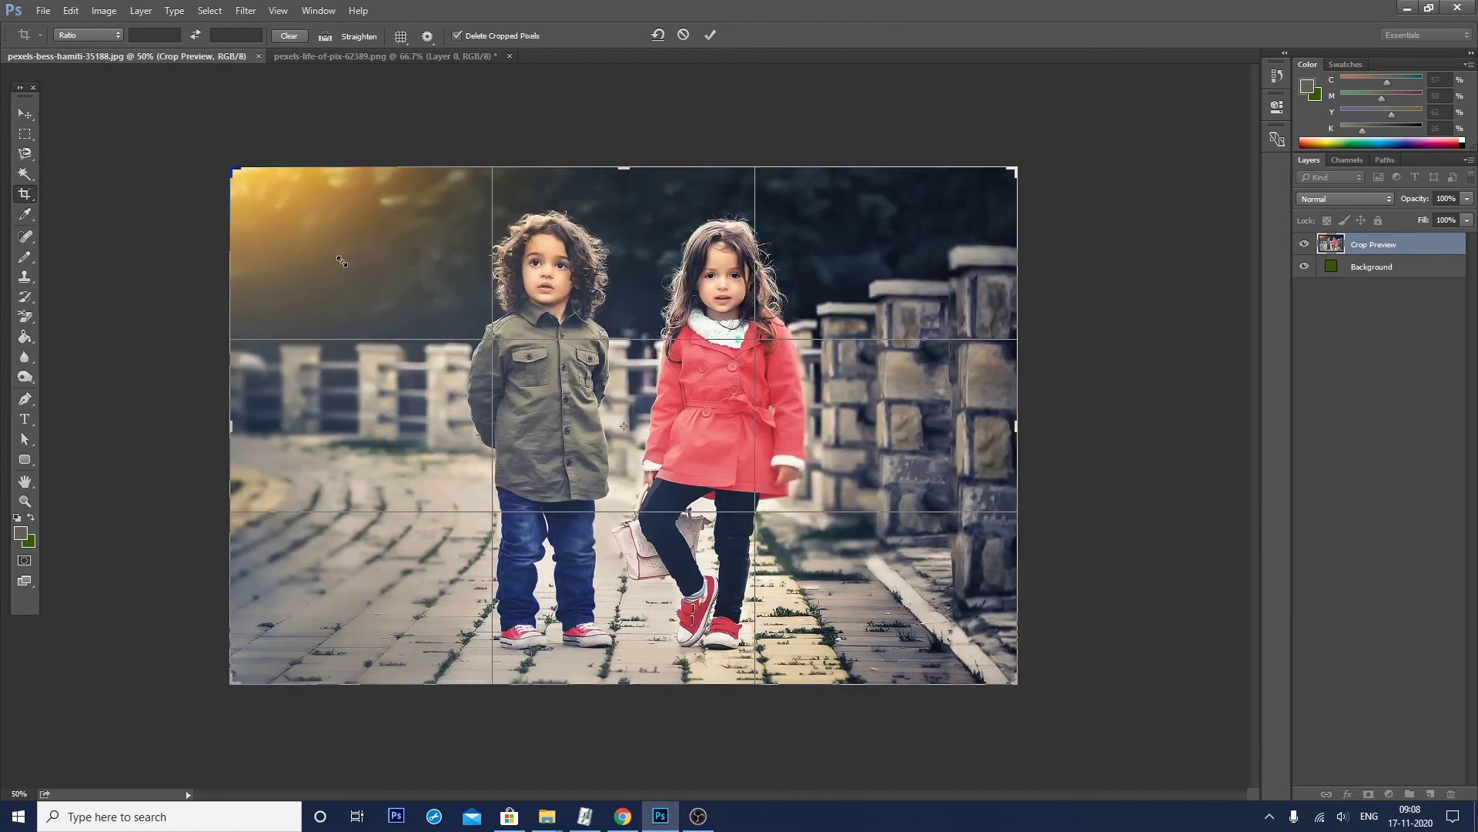
drag(229, 165, 290, 213)
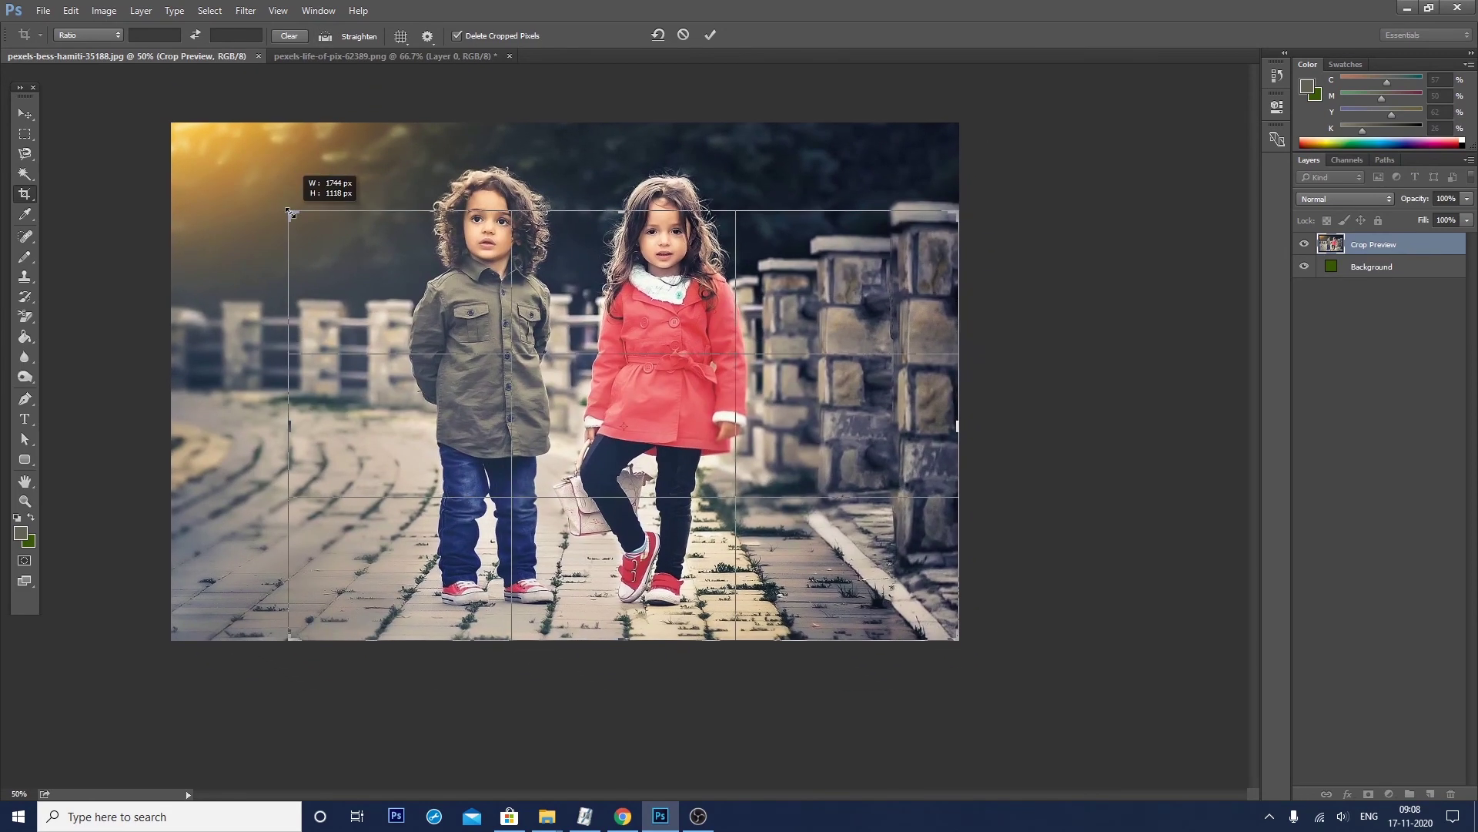
mouse_move(290, 214)
mouse_down()
mouse_move(420, 298)
mouse_move(206, 150)
mouse_up()
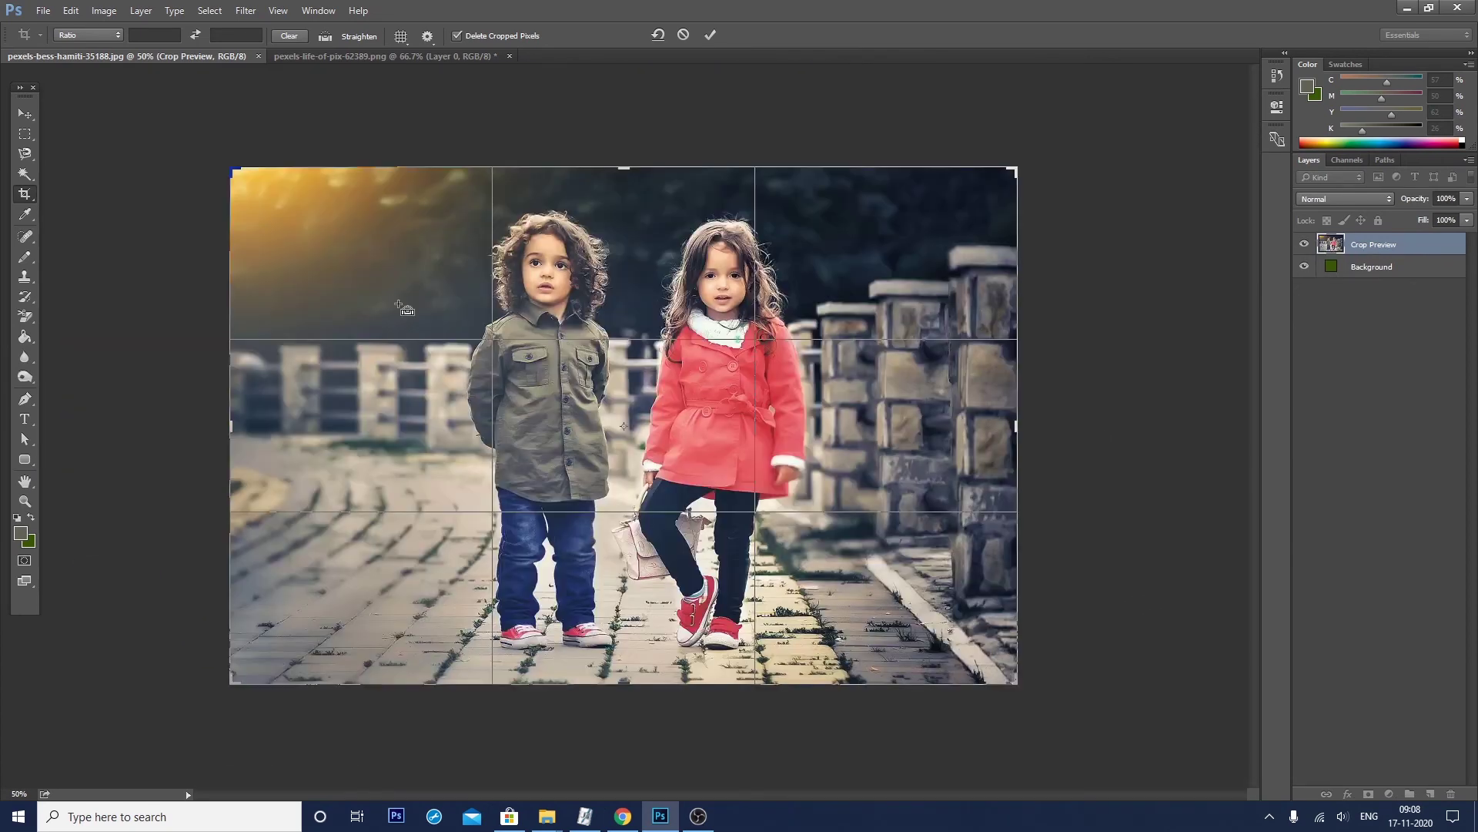
Step: Show the cropped area again and turn off Auto Center Preview, testing with a corner drag
click(427, 37)
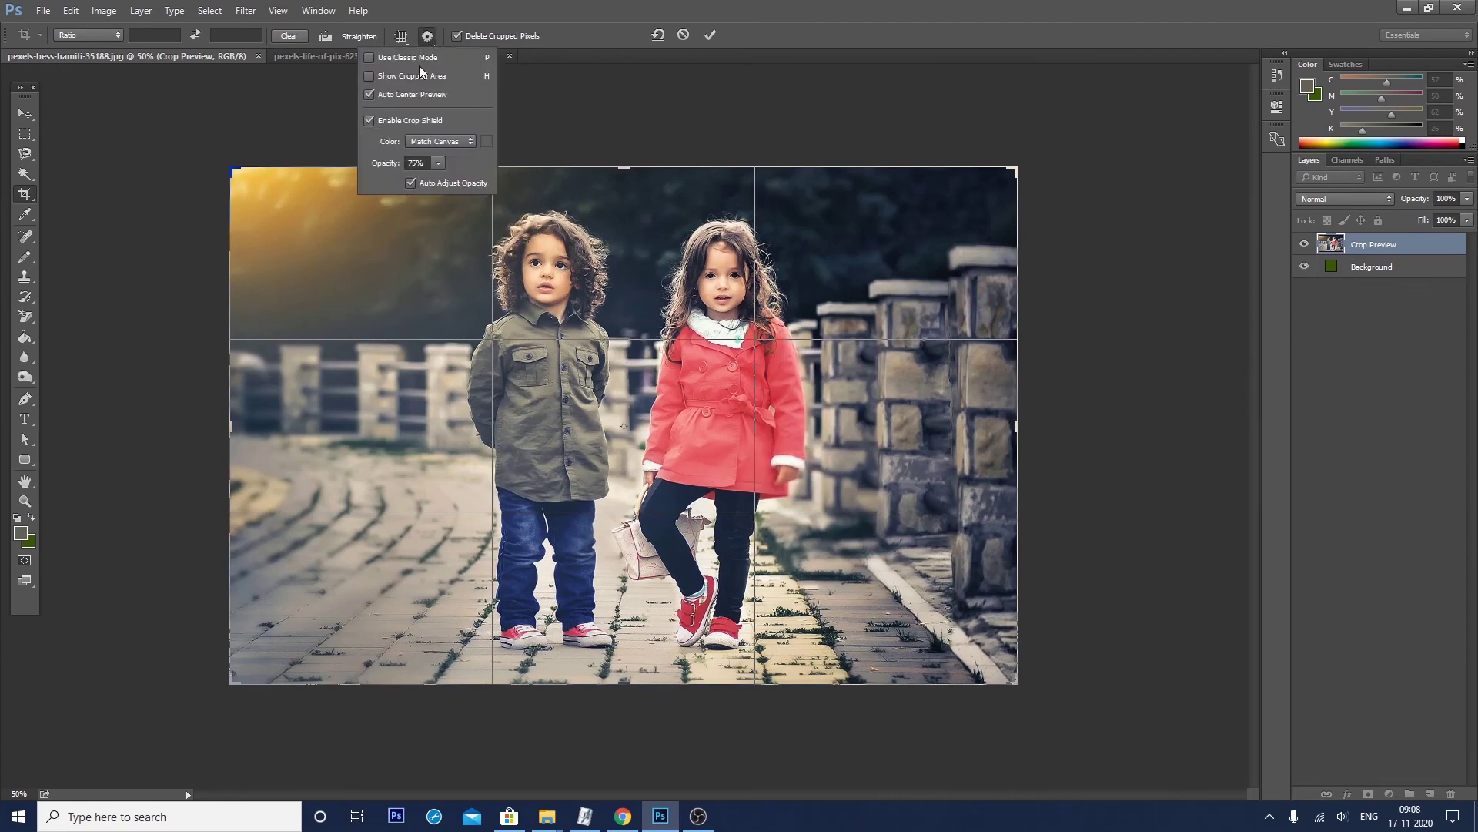
mouse_move(232, 169)
mouse_down()
mouse_move(344, 252)
mouse_move(473, 308)
mouse_move(291, 207)
mouse_up()
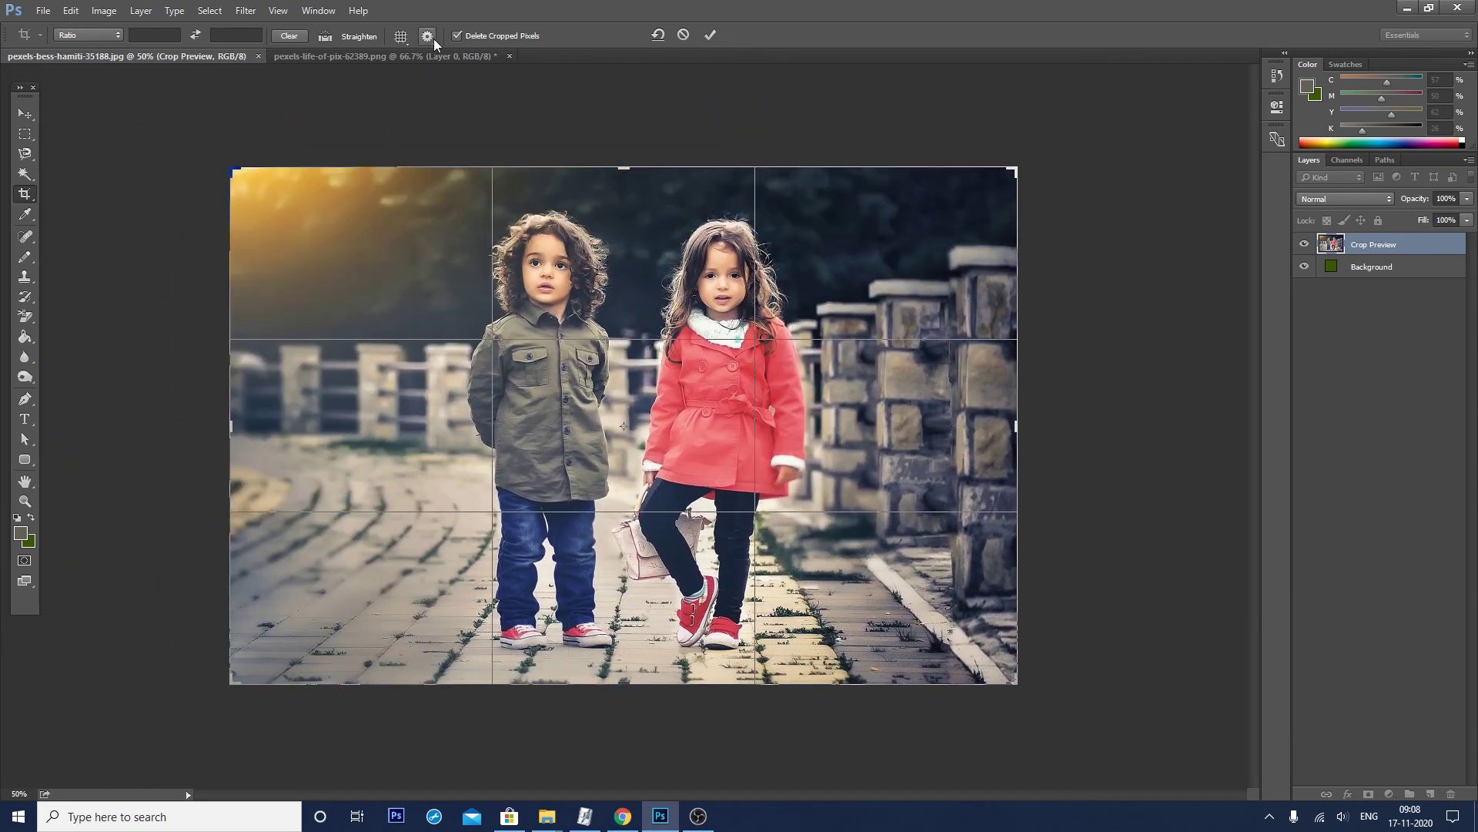
click(433, 38)
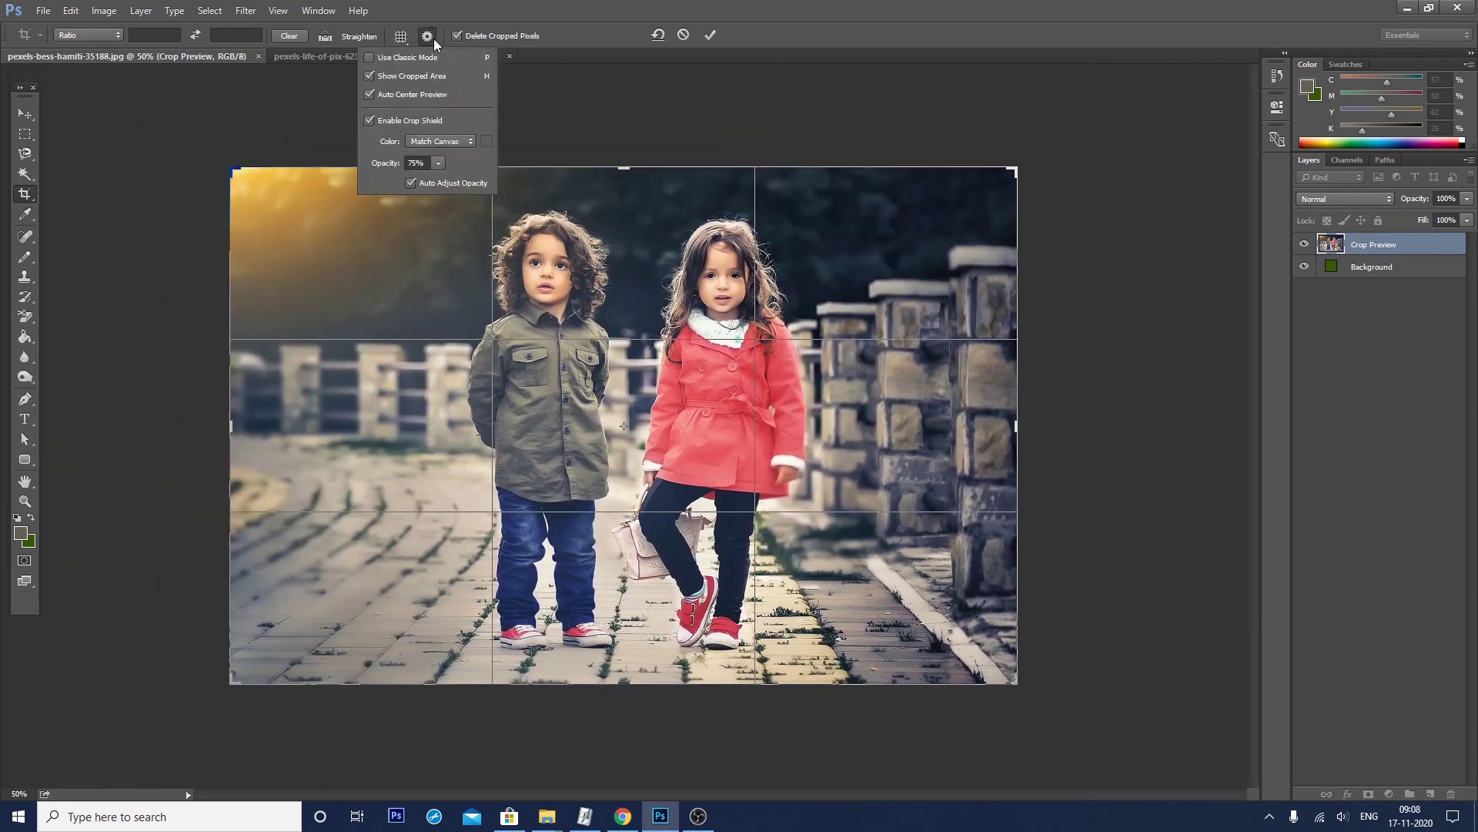
click(398, 95)
mouse_move(233, 168)
mouse_down()
mouse_move(798, 567)
mouse_move(293, 258)
mouse_move(234, 179)
mouse_move(866, 649)
mouse_move(893, 647)
mouse_move(868, 561)
mouse_move(985, 636)
mouse_move(775, 530)
mouse_move(356, 245)
mouse_up()
key(Escape)
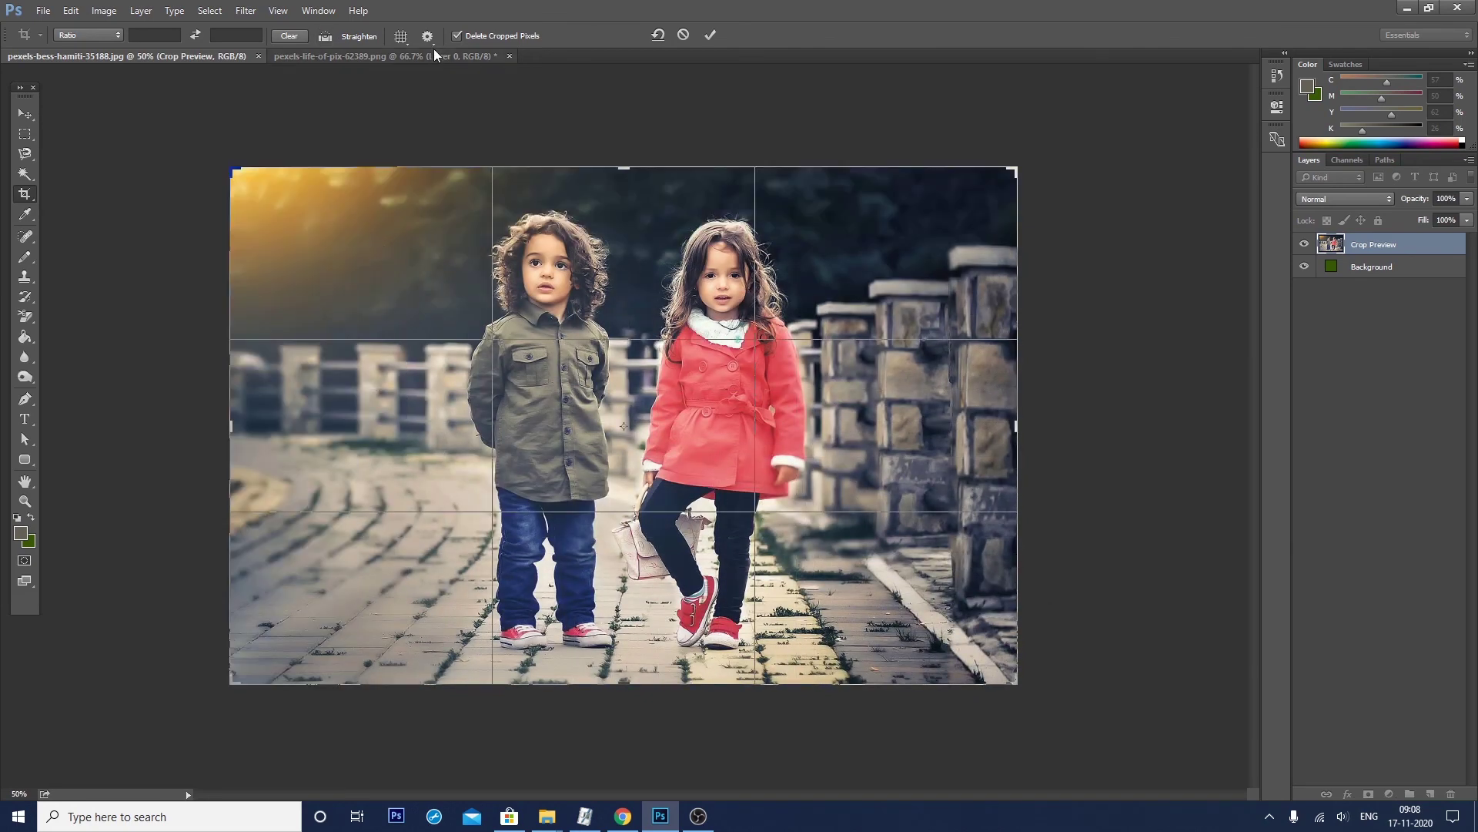
Step: Tighten the crop from the top-left, reposition the photo inside it, and apply it
click(427, 36)
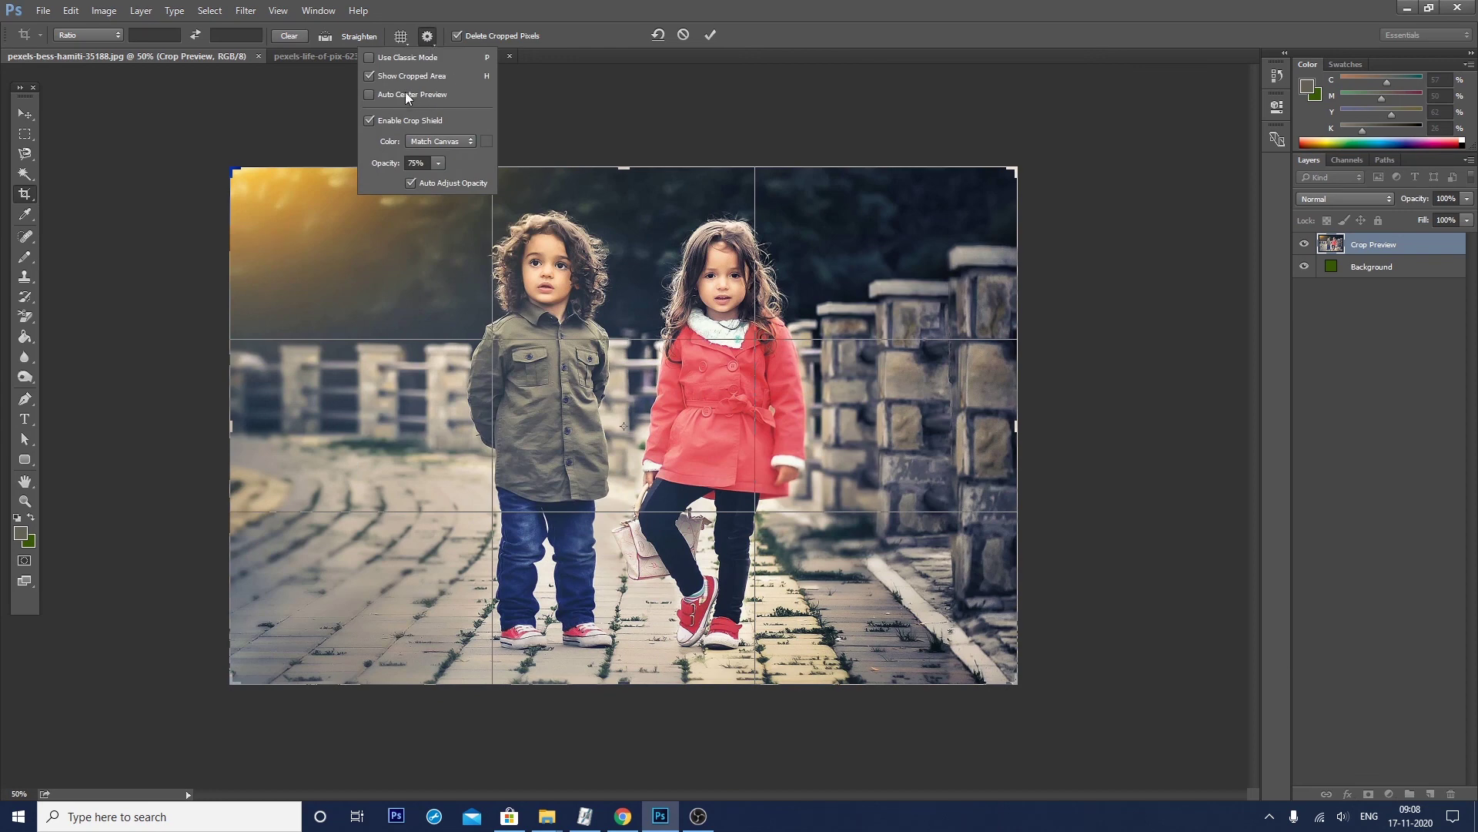
click(231, 168)
mouse_move(231, 168)
mouse_down()
mouse_move(614, 412)
mouse_move(241, 180)
mouse_move(609, 369)
mouse_move(624, 385)
mouse_move(594, 380)
mouse_move(370, 216)
mouse_move(248, 172)
mouse_move(553, 407)
mouse_move(262, 188)
mouse_move(579, 377)
mouse_move(611, 380)
mouse_move(254, 168)
mouse_up()
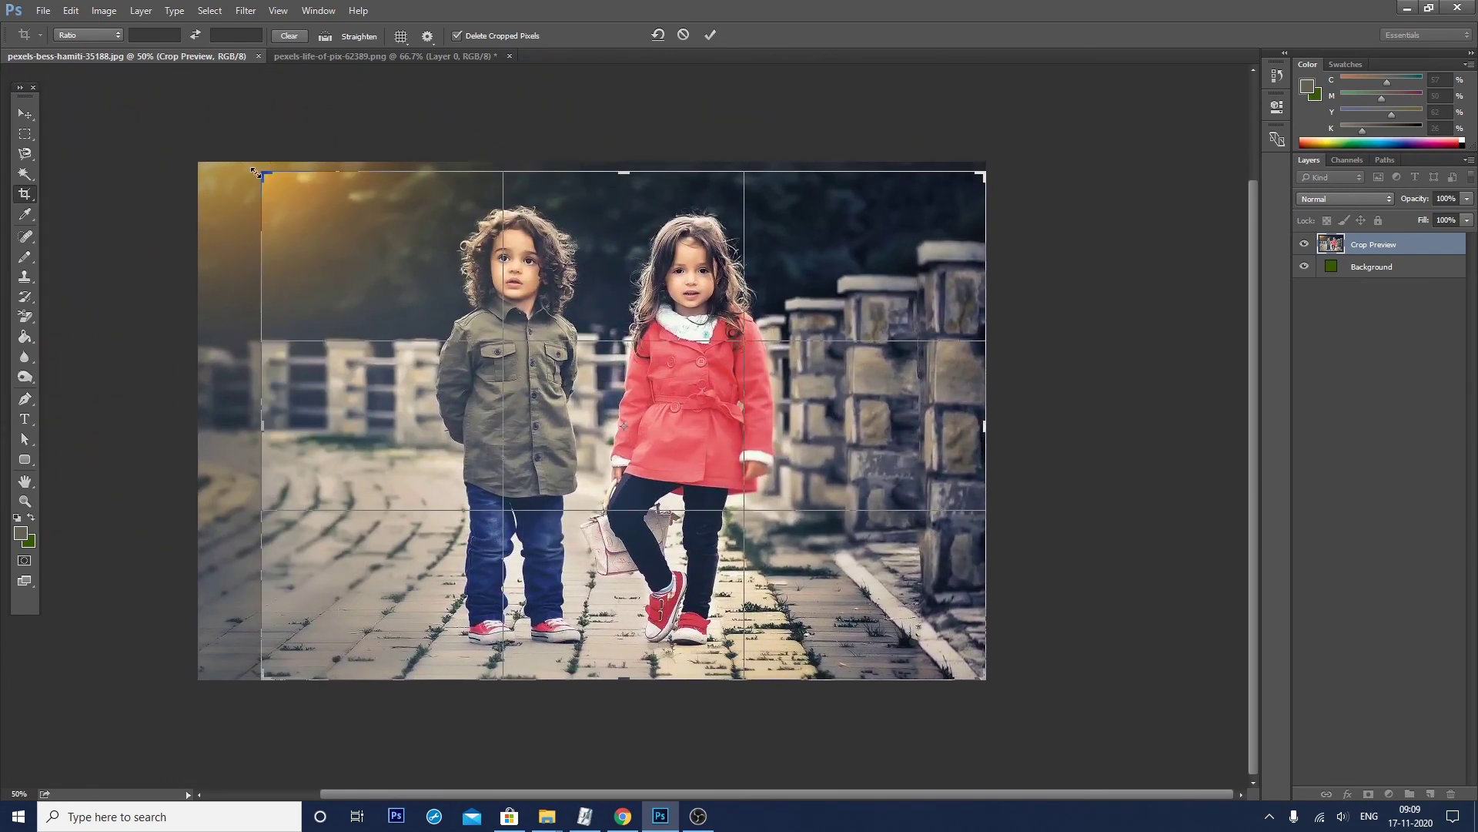
mouse_move(552, 285)
mouse_down()
mouse_move(631, 335)
mouse_move(674, 462)
mouse_move(493, 277)
mouse_move(516, 214)
mouse_move(612, 296)
mouse_up()
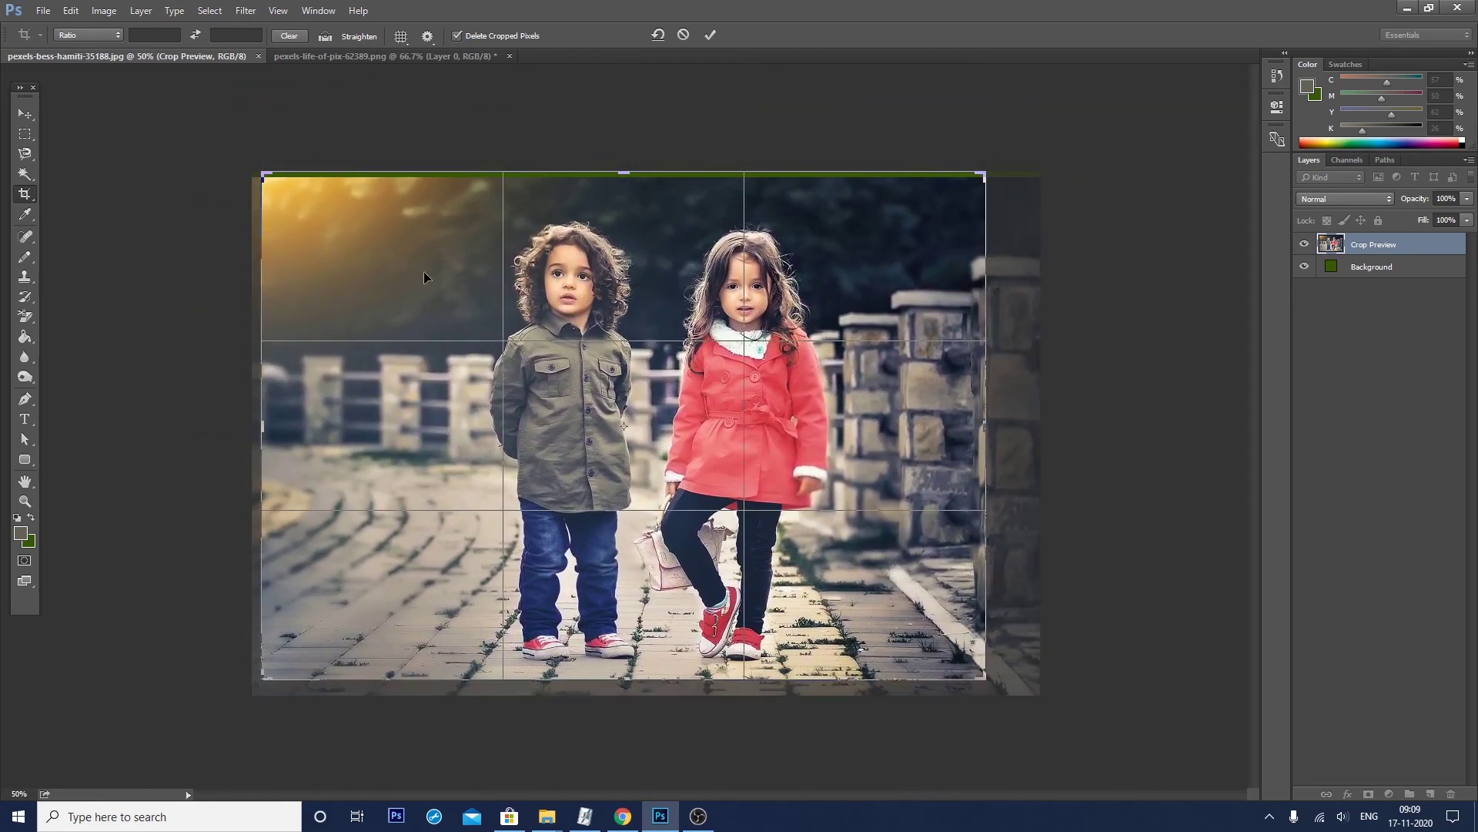
key(Return)
Step: Use File > Revert to restore the uncropped children photo
click(42, 11)
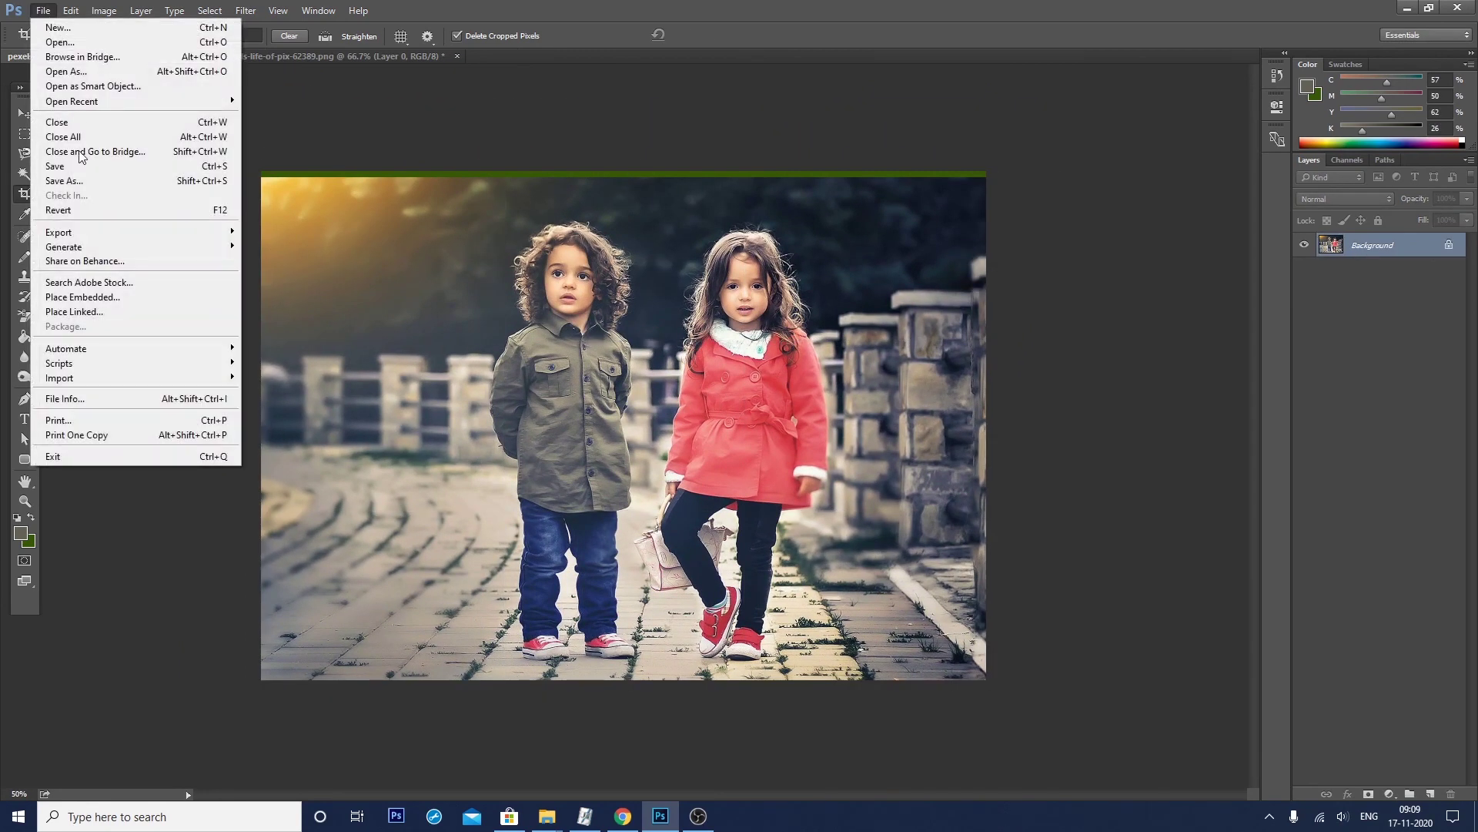
click(86, 210)
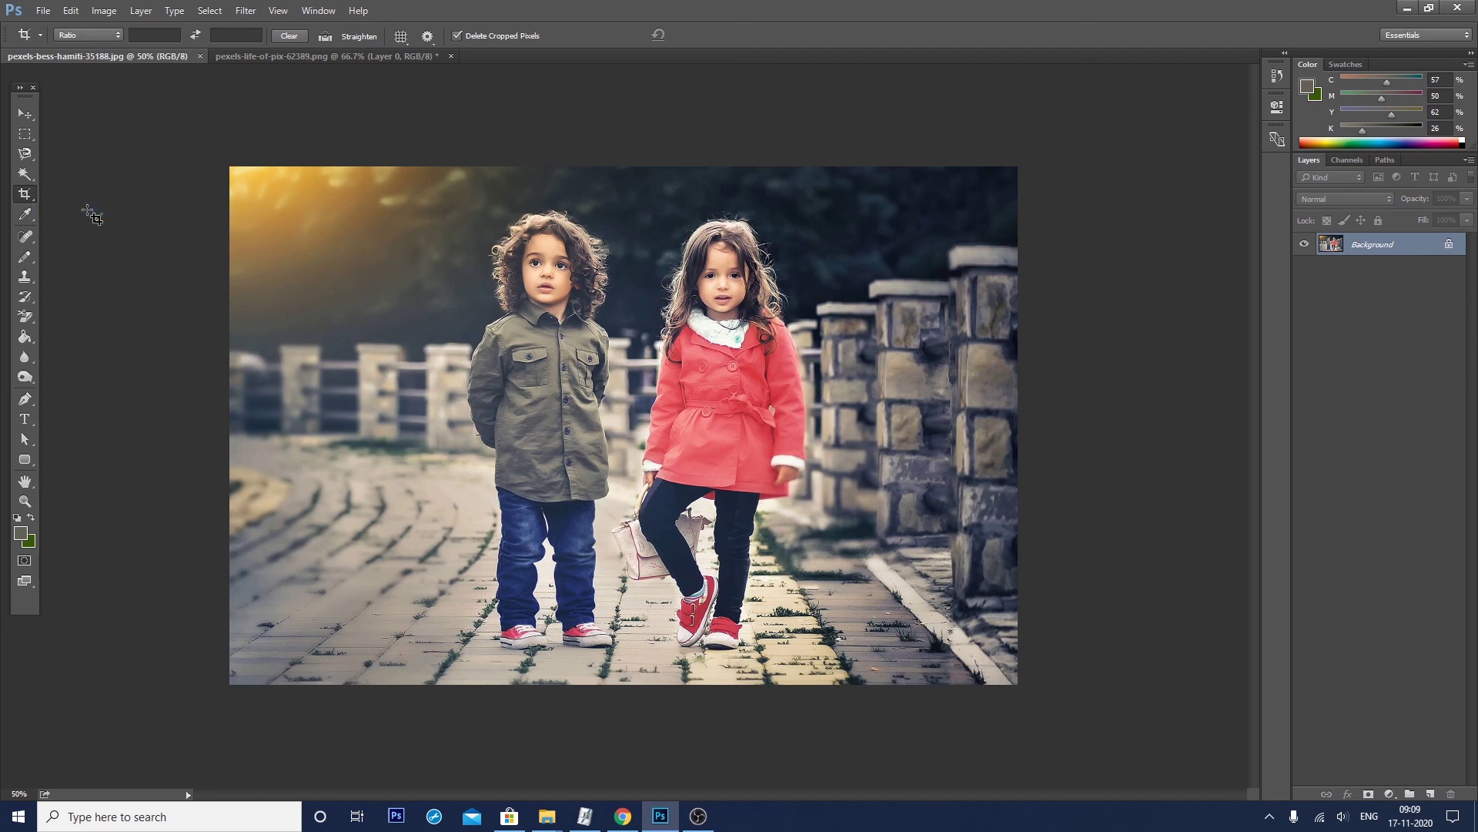